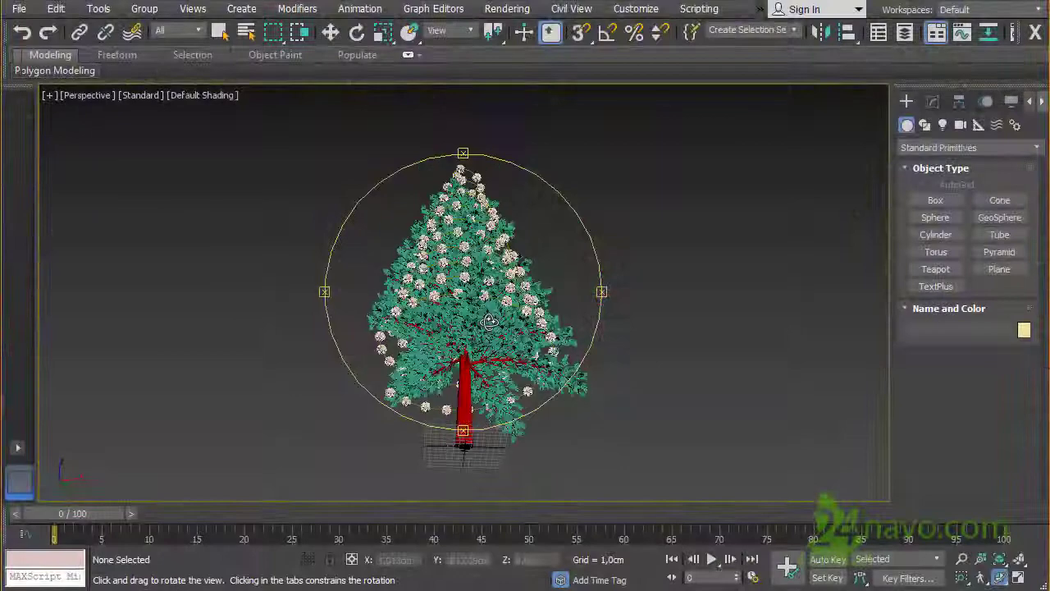
Step: Orbit the Perspective view to look up at the Christmas tree from a lower angle
mouse_move(490, 320)
mouse_down()
mouse_move(437, 405)
mouse_move(501, 400)
mouse_up()
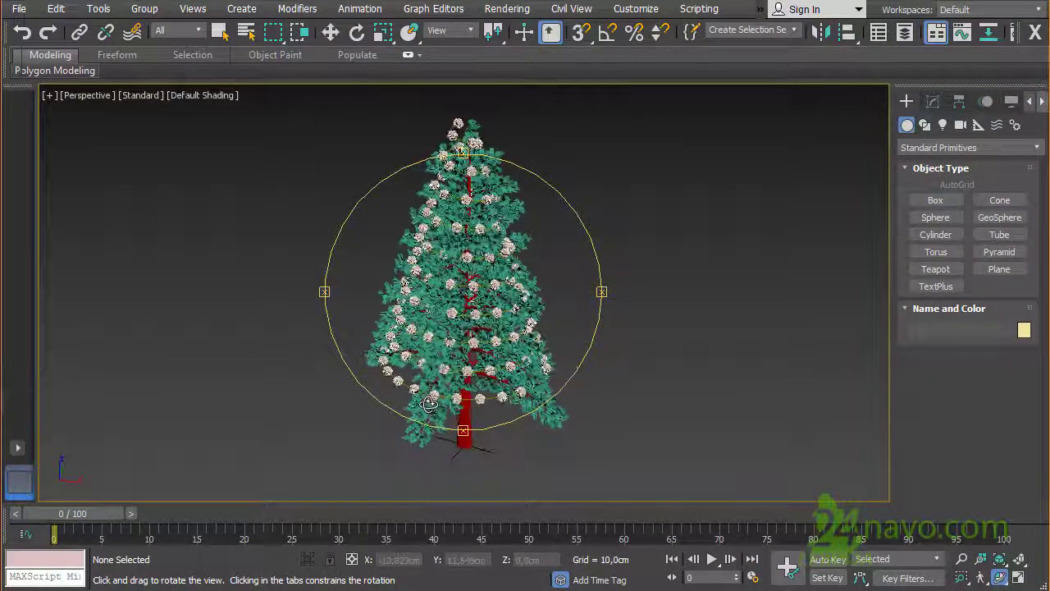
Step: Open the Material Editor, try Slate mode, then settle on the Compact Material Editor
right_click(654, 376)
drag(602, 41, 447, 41)
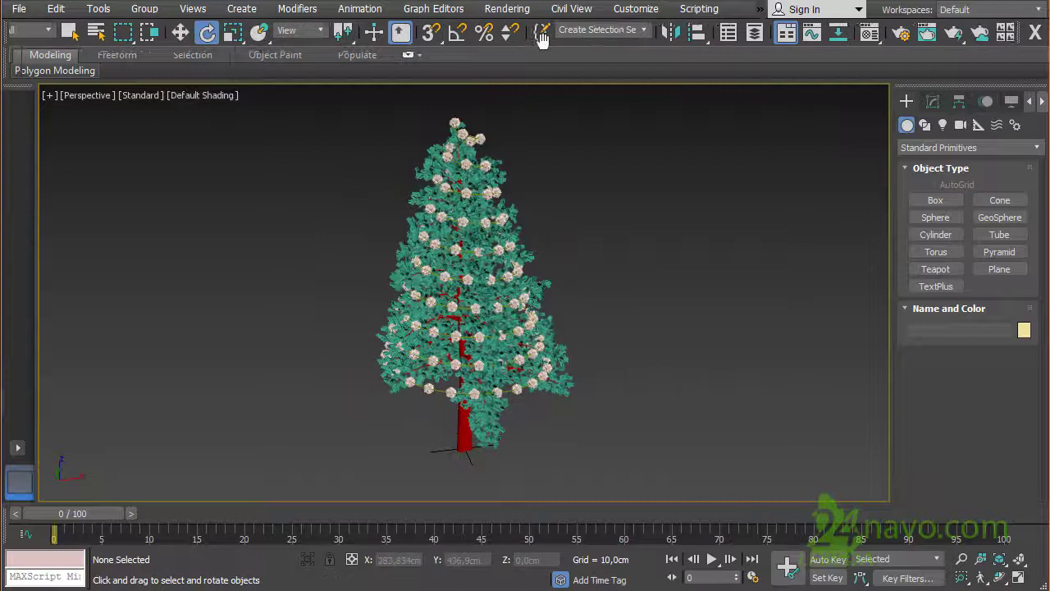
click(866, 37)
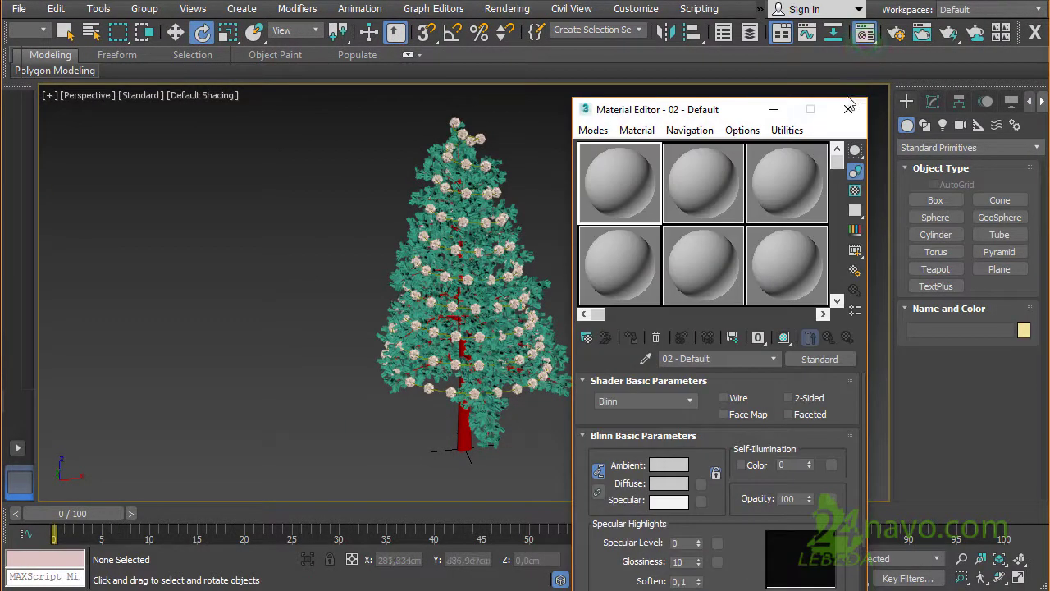
click(598, 131)
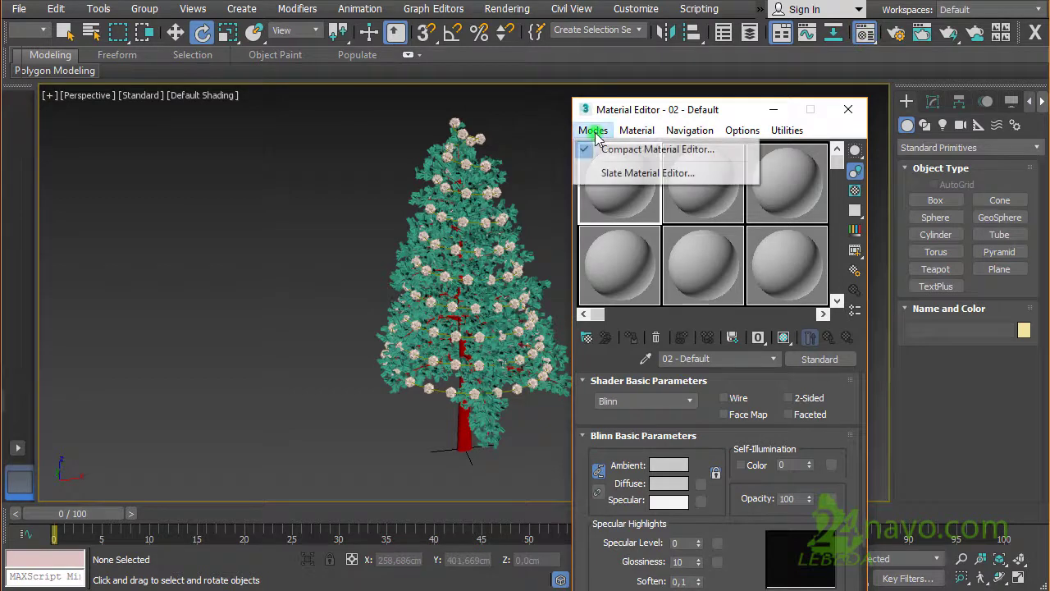
click(622, 171)
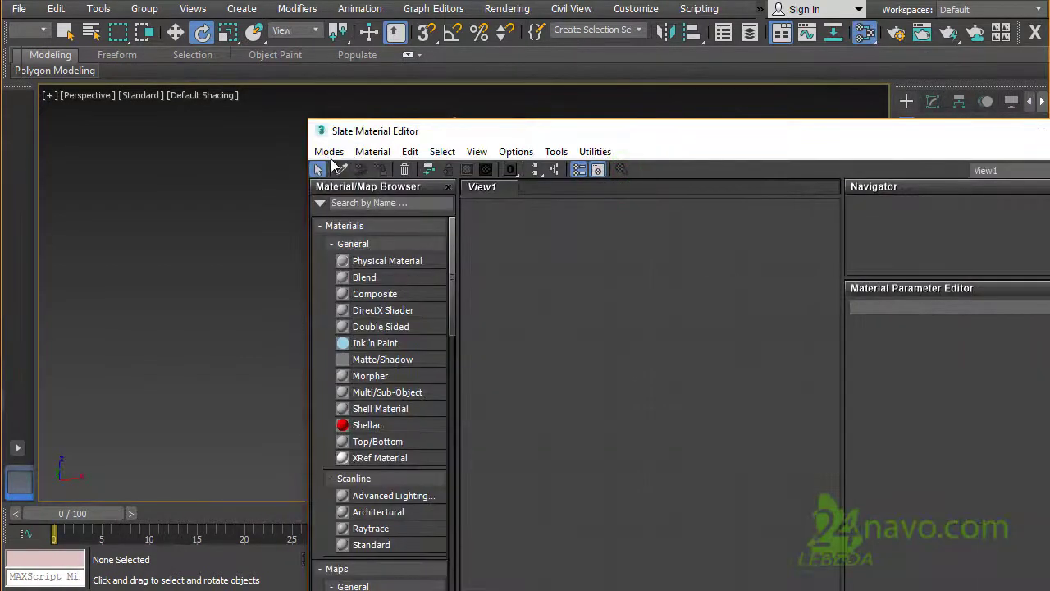
click(328, 151)
click(343, 172)
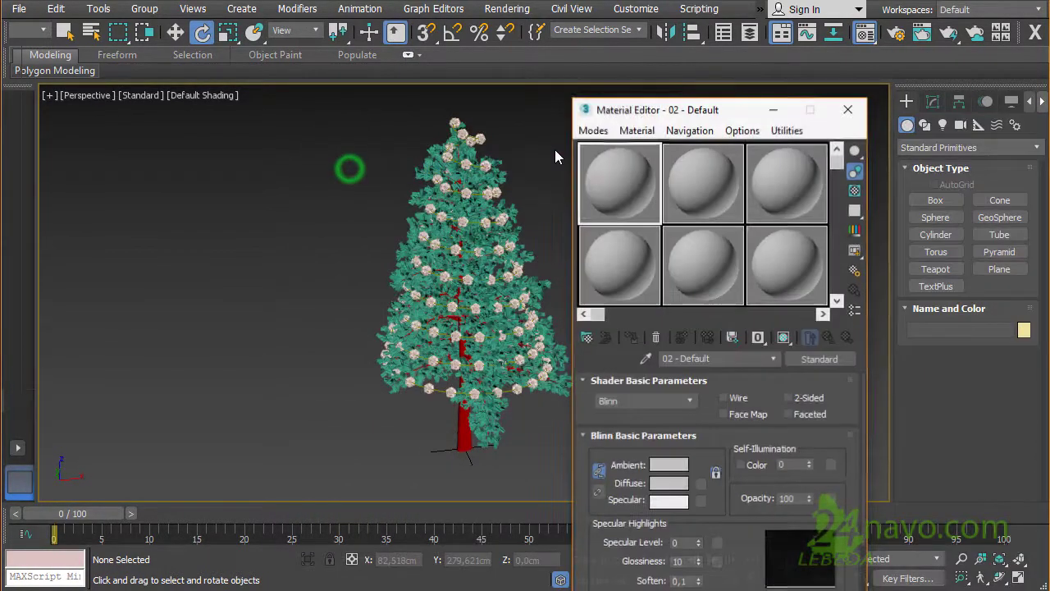
click(593, 130)
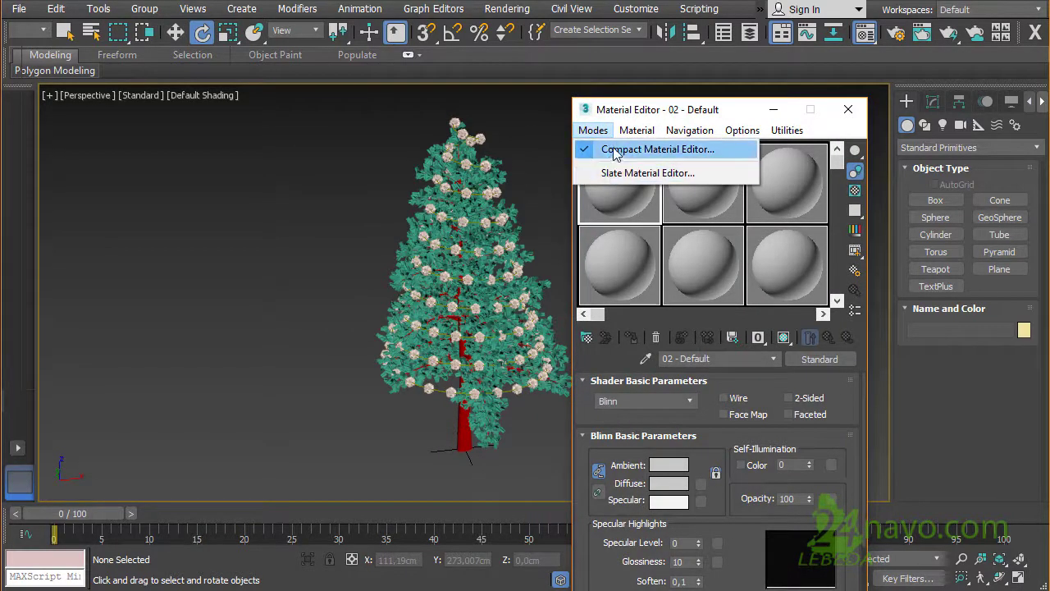
click(614, 149)
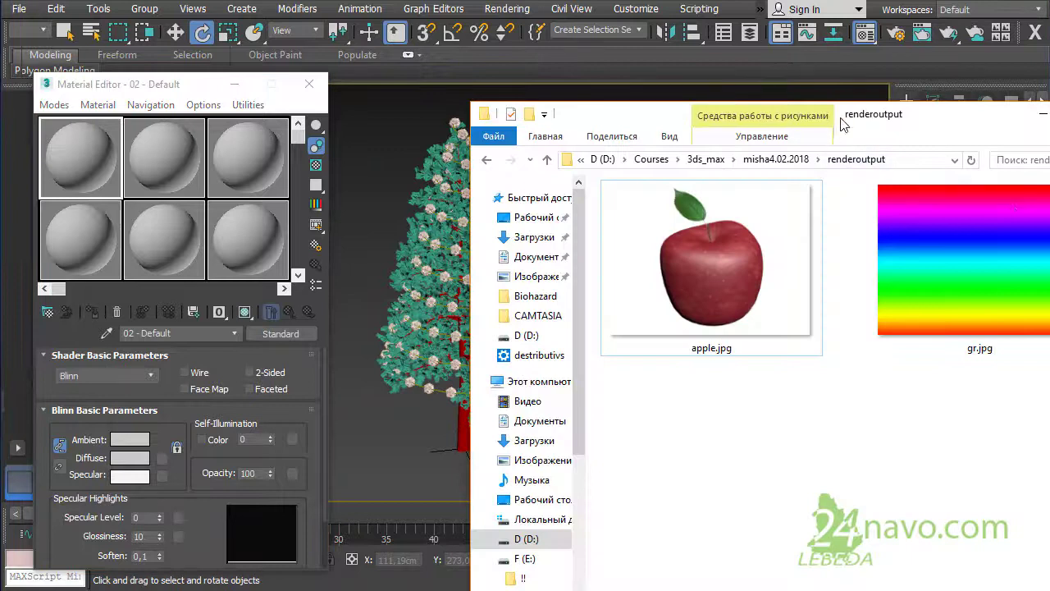
Step: Drag gr.jpg from the renderoutput folder onto the first sample slot, then minimize the folder
drag(843, 123, 732, 108)
mouse_move(839, 228)
mouse_down()
mouse_move(664, 236)
mouse_move(89, 161)
mouse_up()
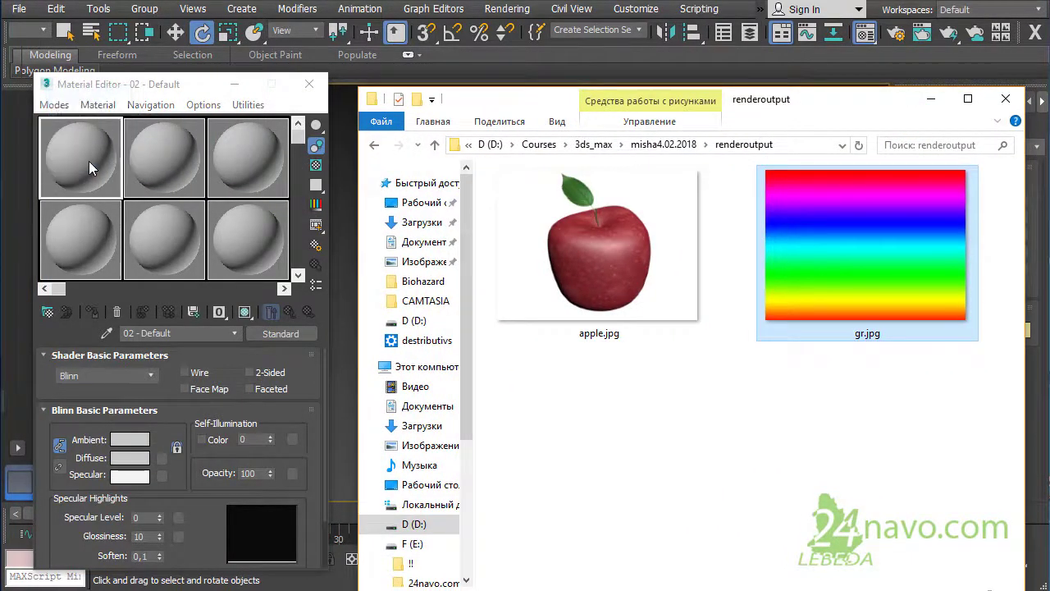
click(933, 101)
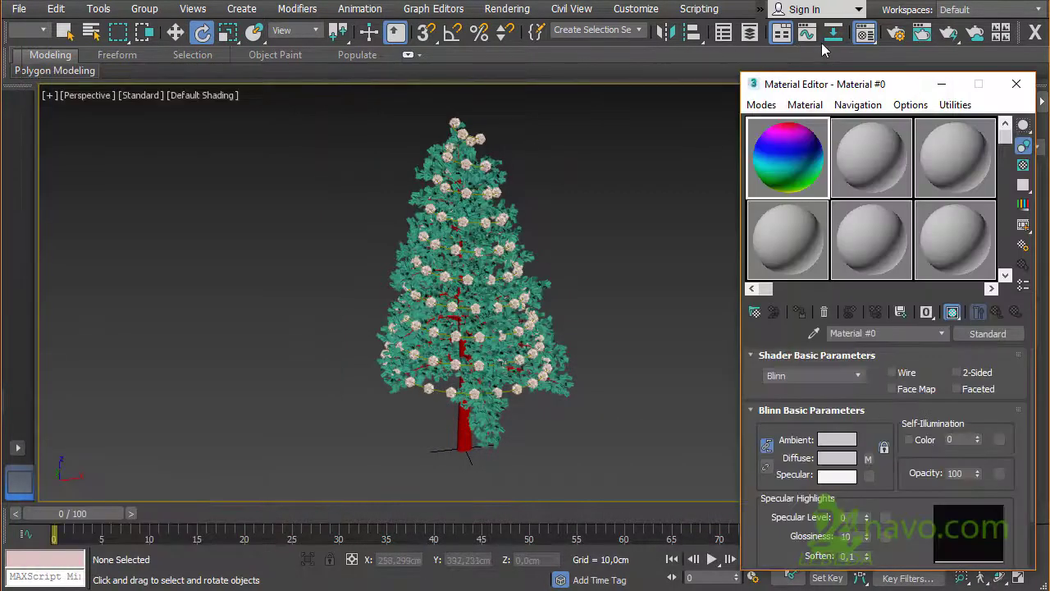
Step: Select ornaments Hedra002 through Hedra141 in Scene Explorer and assign them Material #0
click(727, 34)
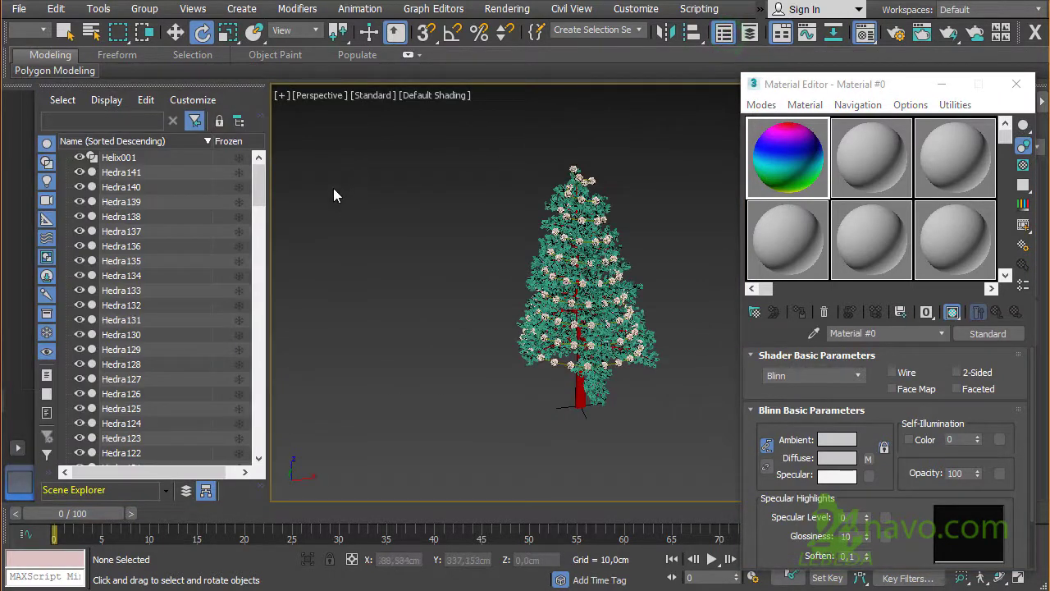
click(261, 189)
drag(255, 183, 268, 433)
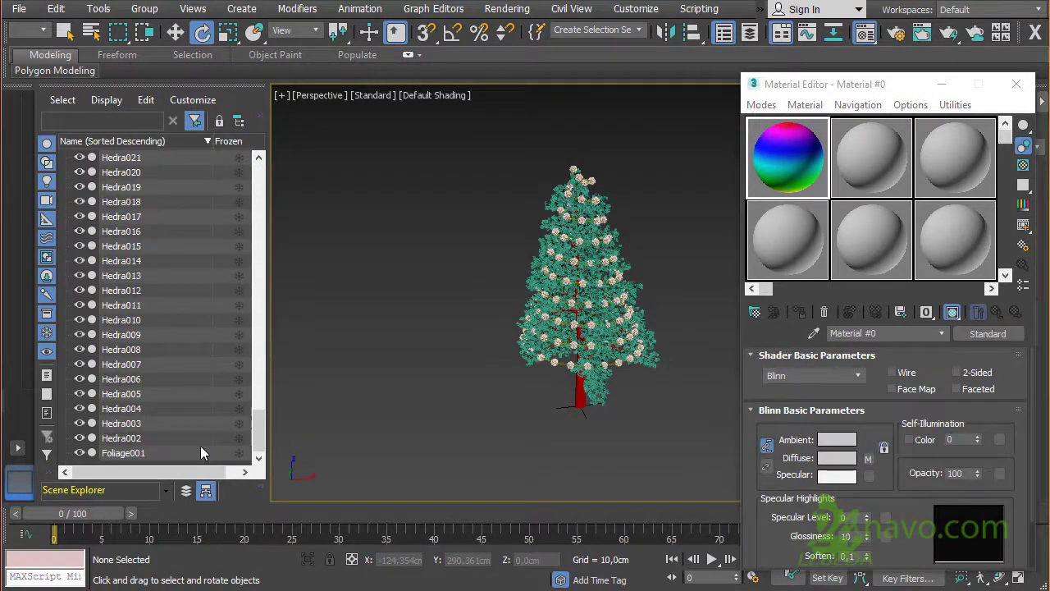
click(137, 439)
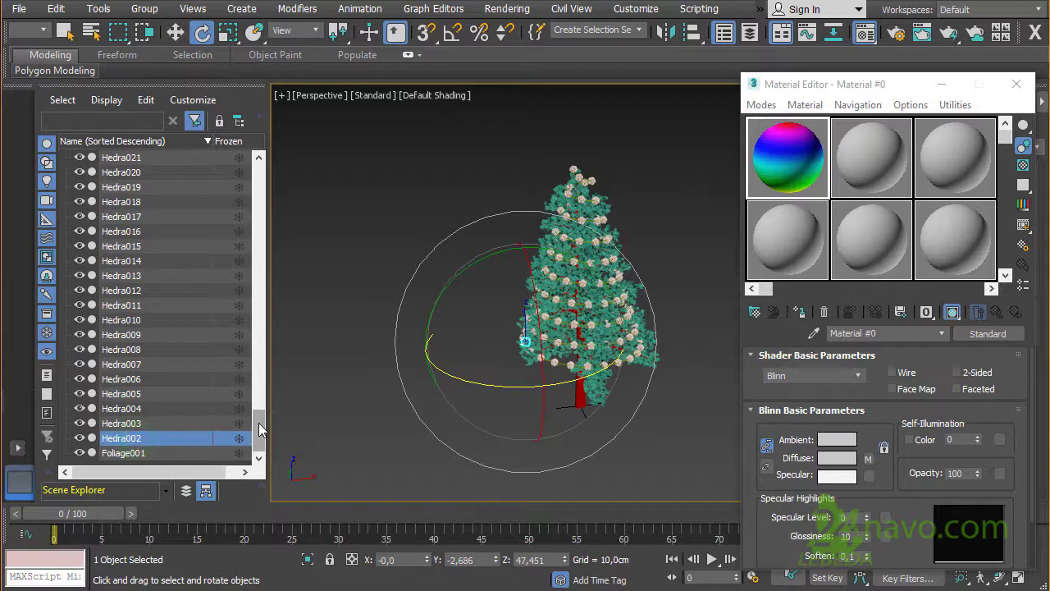
drag(261, 428, 259, 188)
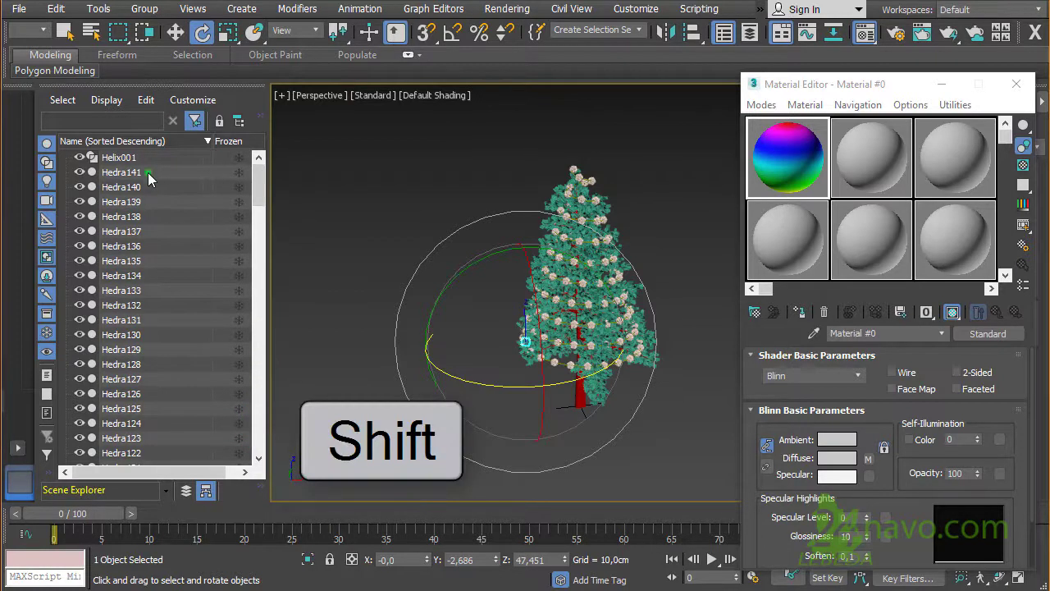
shift+click(148, 174)
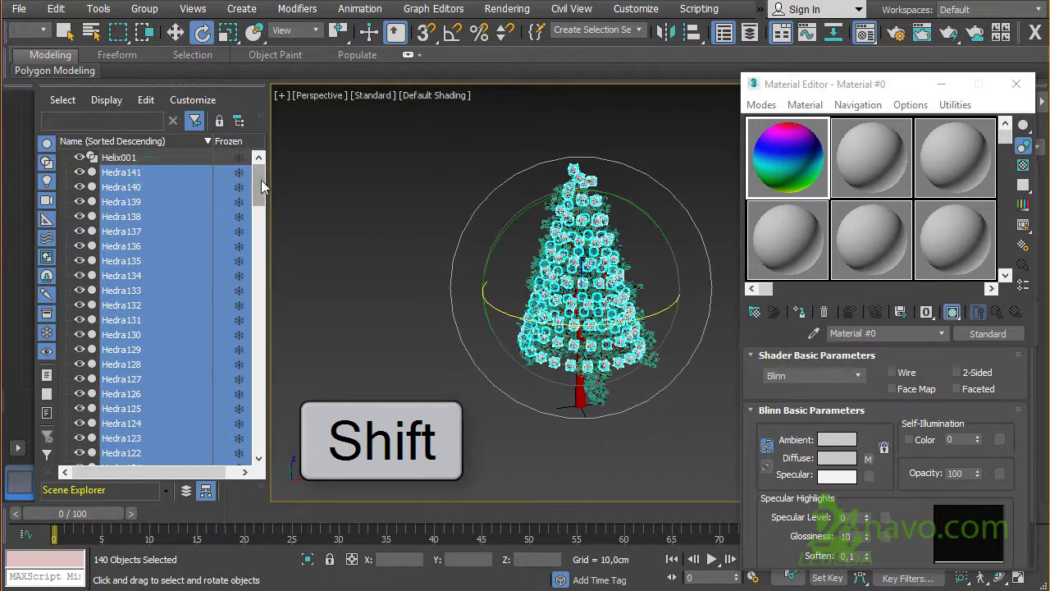
drag(261, 186, 261, 431)
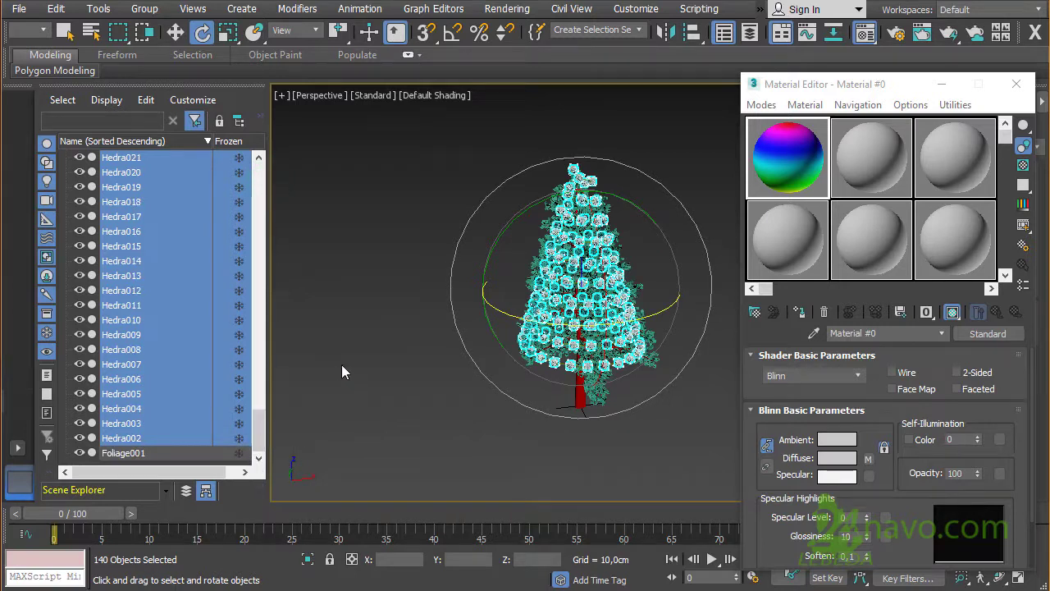
click(804, 313)
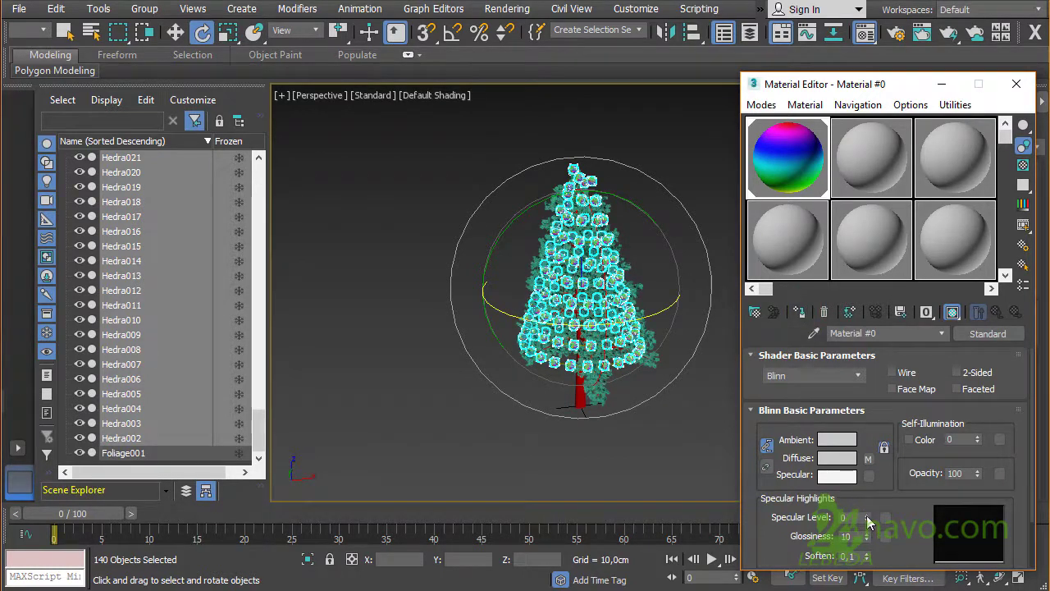
Step: Raise Material #0's specular level and set glossiness to 41, preview it, then close the editor
drag(866, 515, 863, 486)
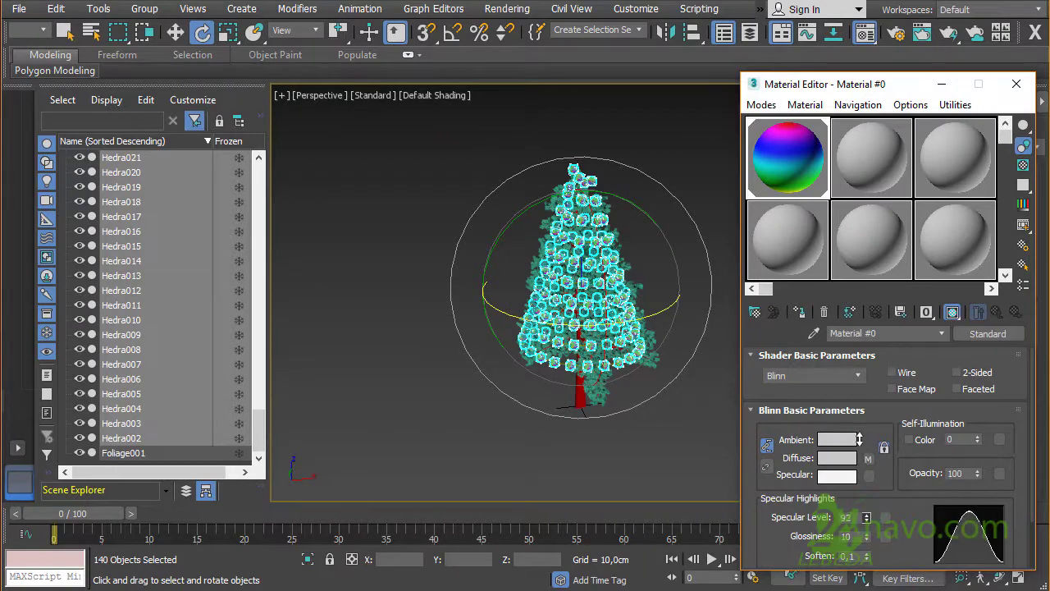
drag(868, 535, 868, 498)
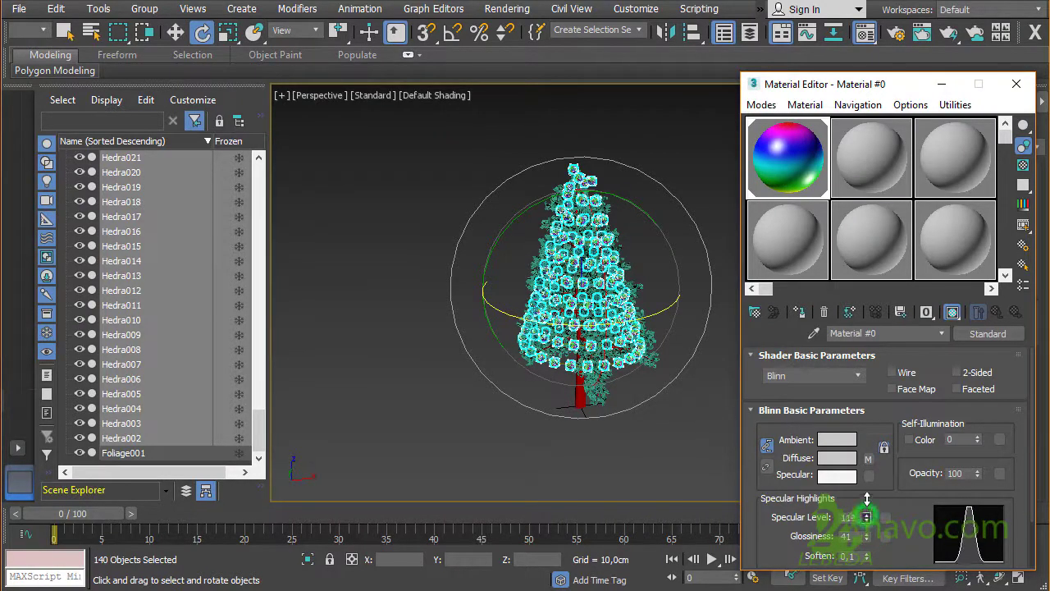
double_click(807, 184)
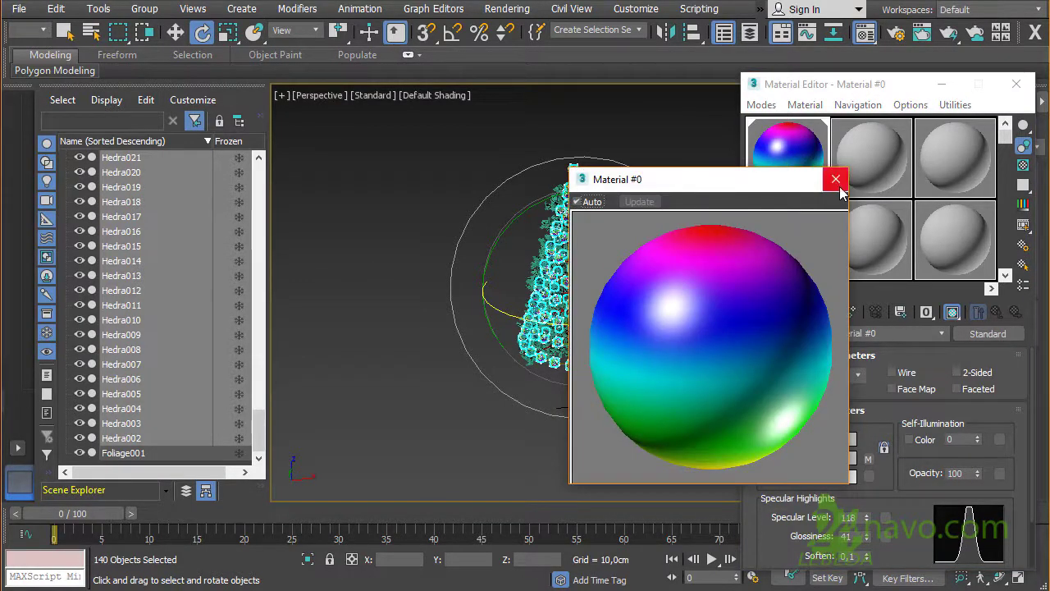
click(835, 179)
click(1015, 85)
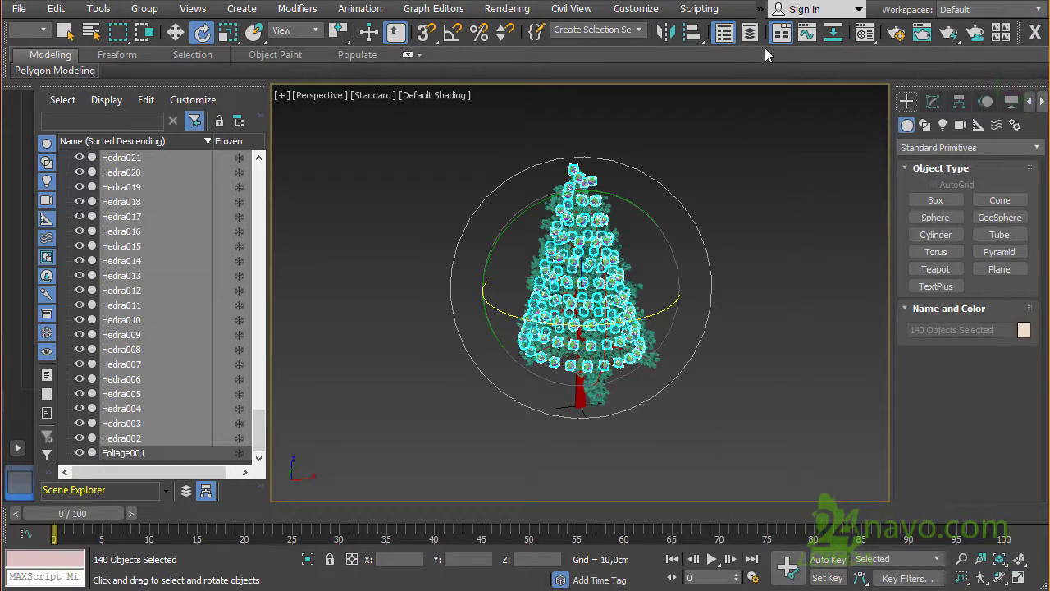
Step: Zoom to the selected ornaments and add a UVW Map modifier with Box projection
click(726, 37)
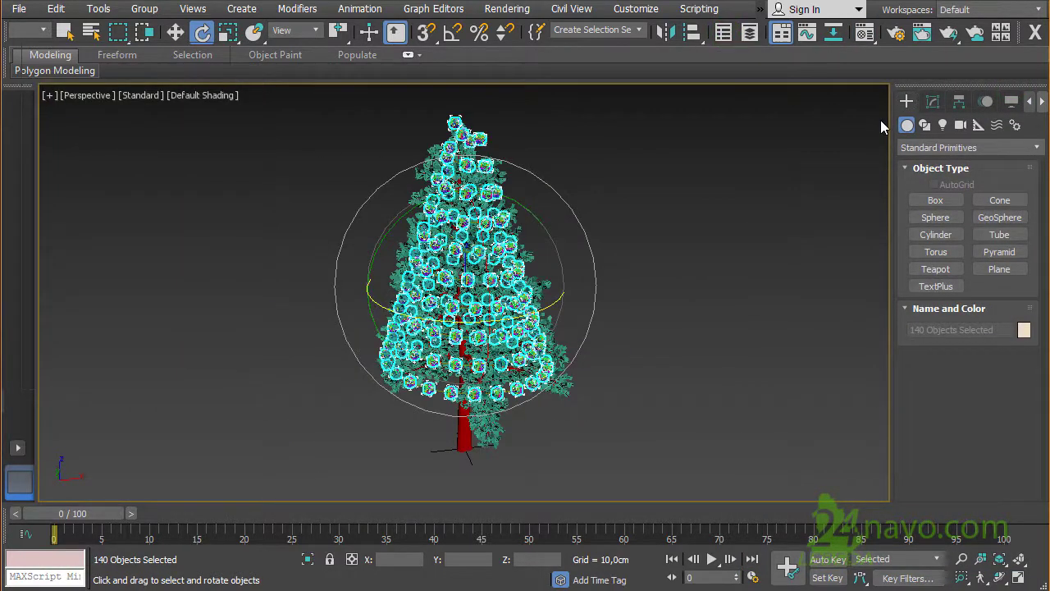
key(z)
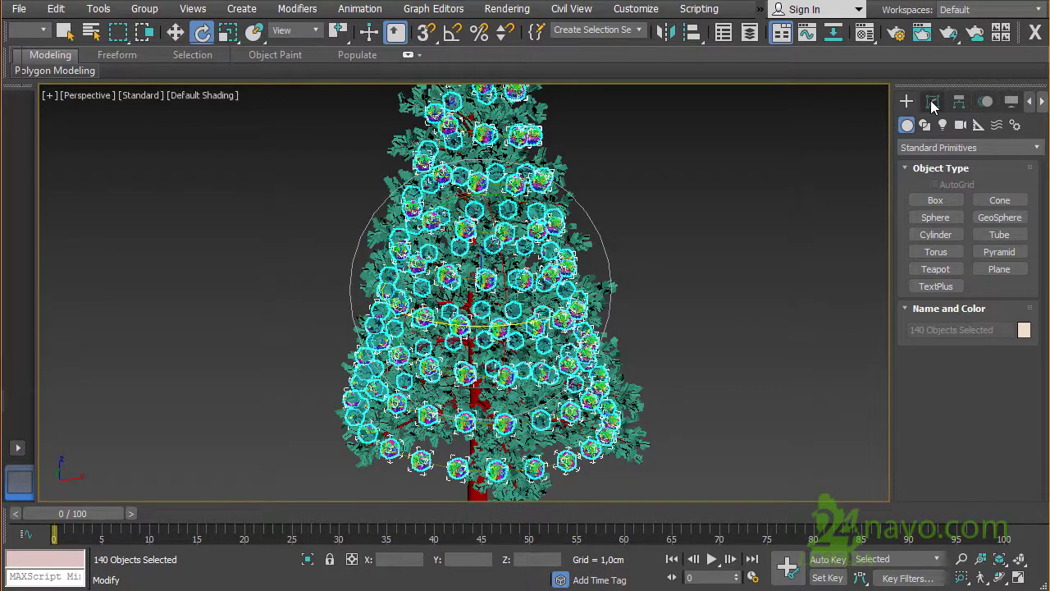
click(933, 103)
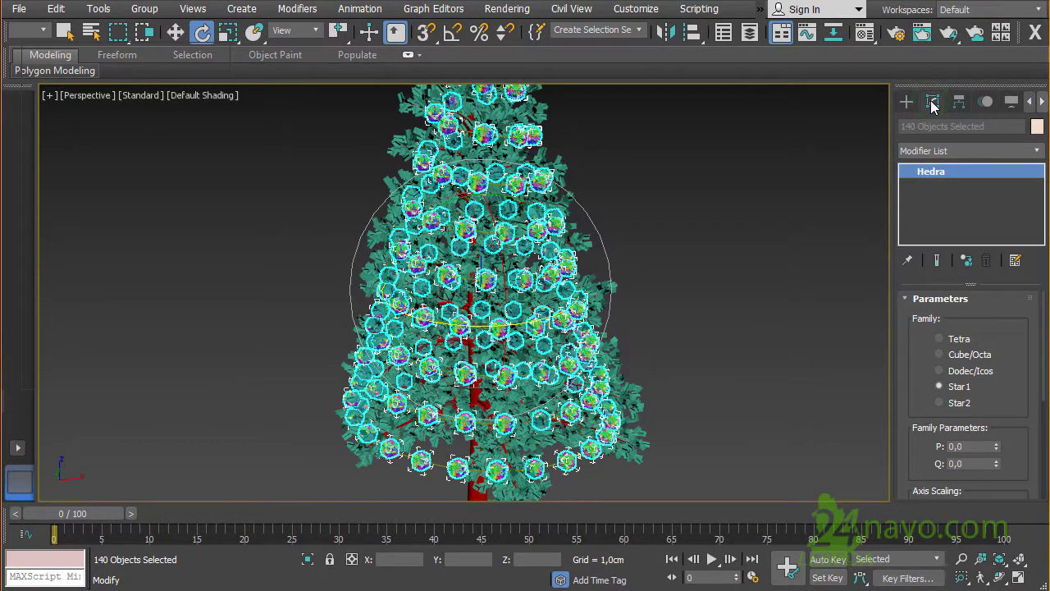
click(1039, 152)
drag(1038, 190, 1040, 517)
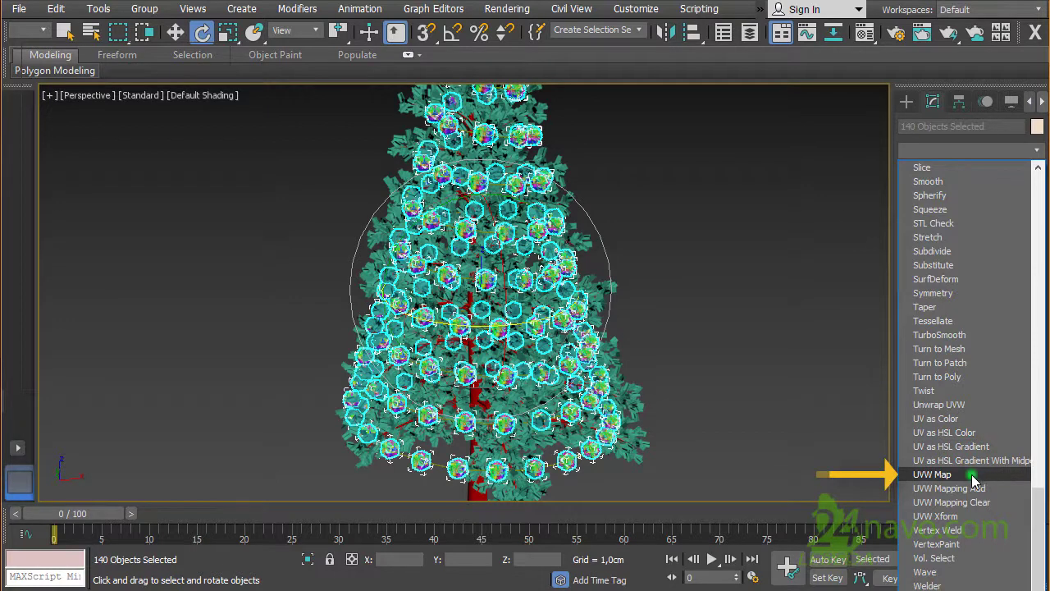
click(973, 476)
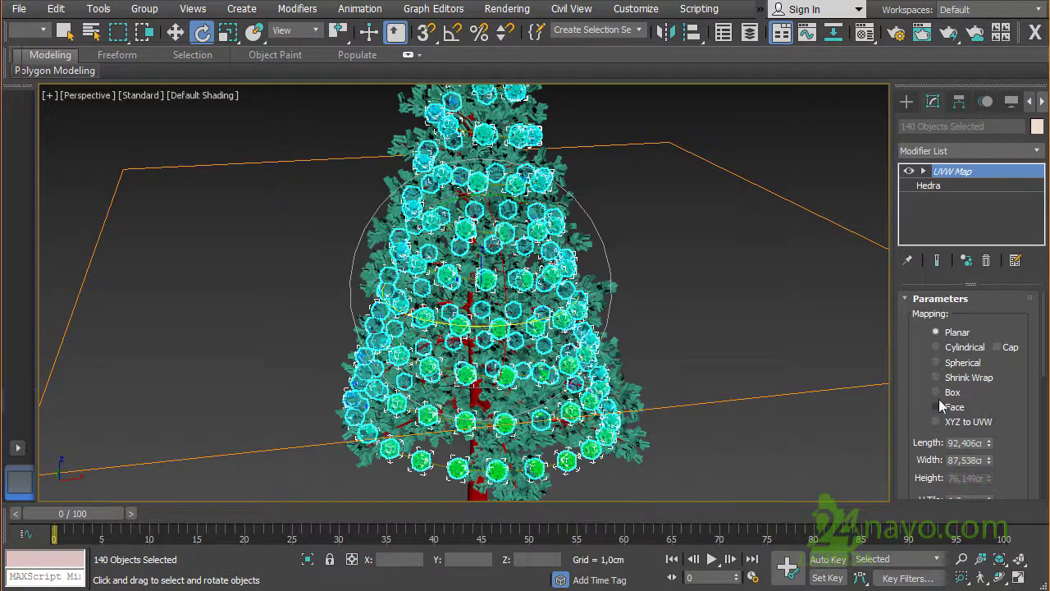
click(938, 393)
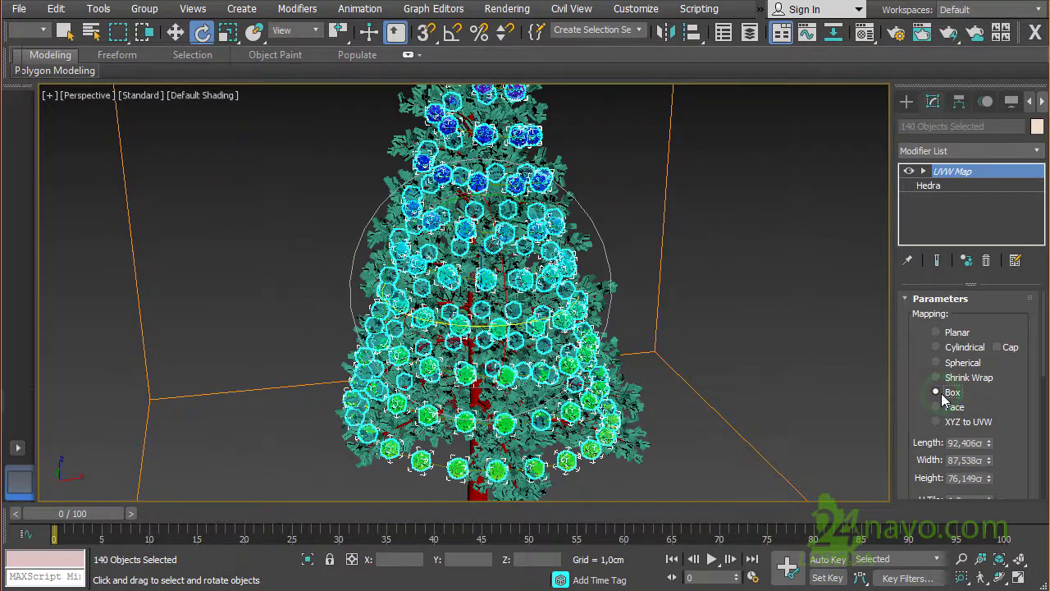
Step: Set the UVW Map box Length, Width and Height to 30 cm each
scroll(669, 312, down, 5)
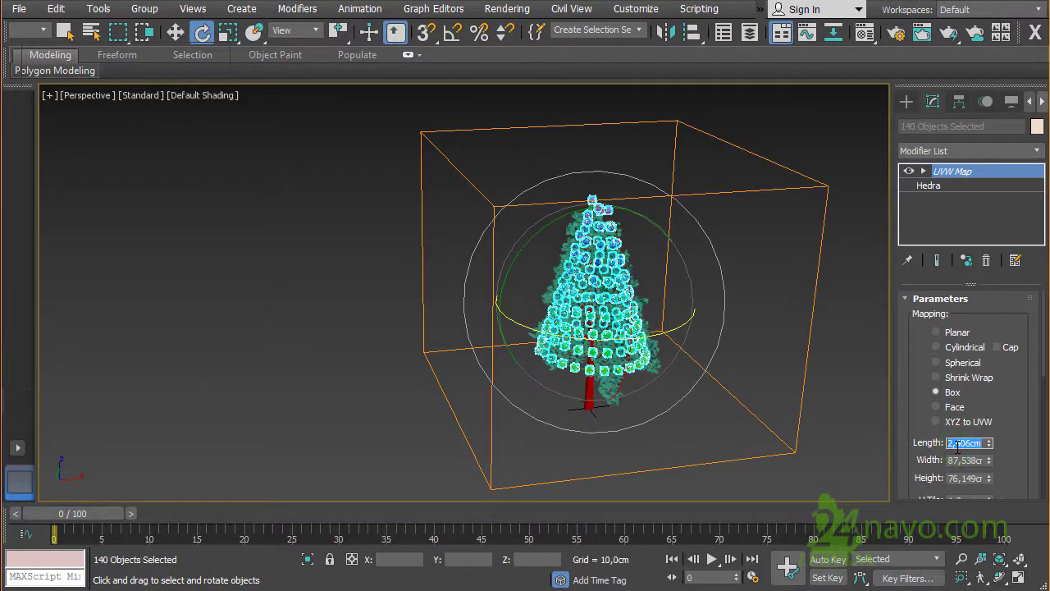
click(962, 461)
double_click(962, 462)
text(30)
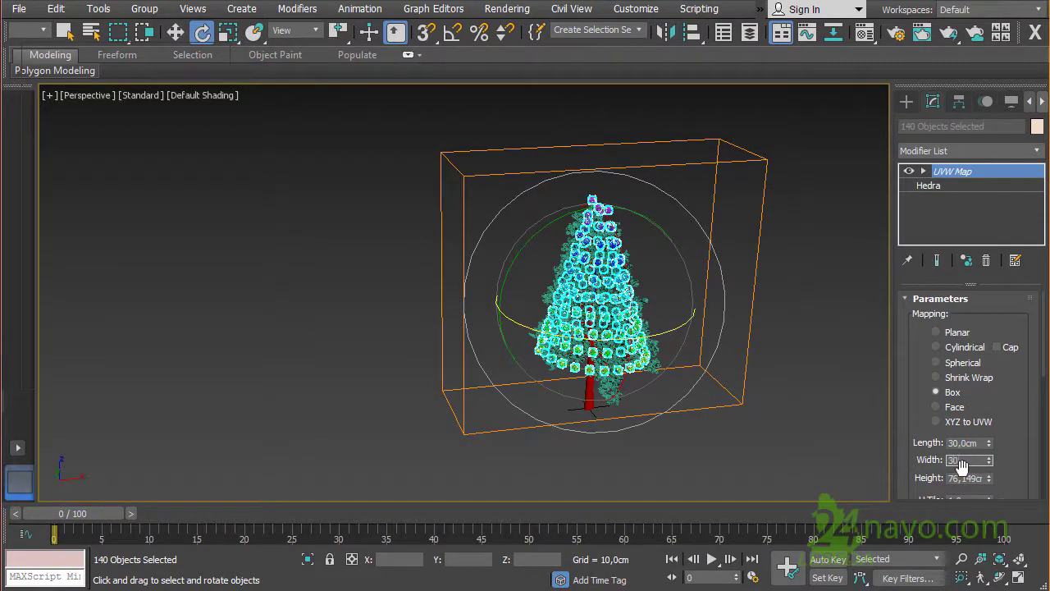
click(964, 479)
double_click(965, 480)
text(30)
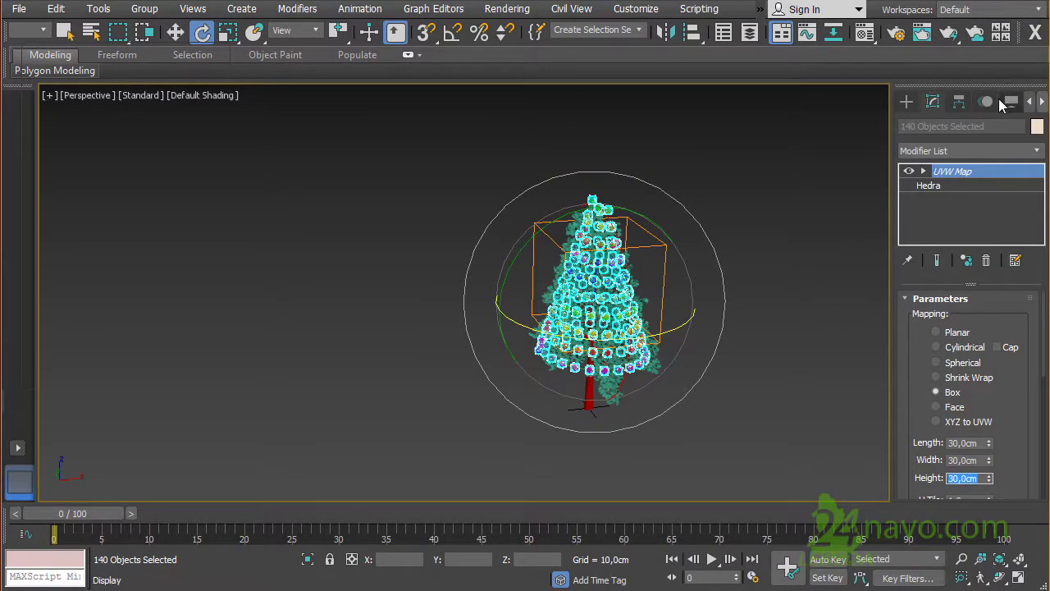
Step: Enter the UVW Map Gizmo sub-object level, show four viewports and select the Move tool
click(924, 171)
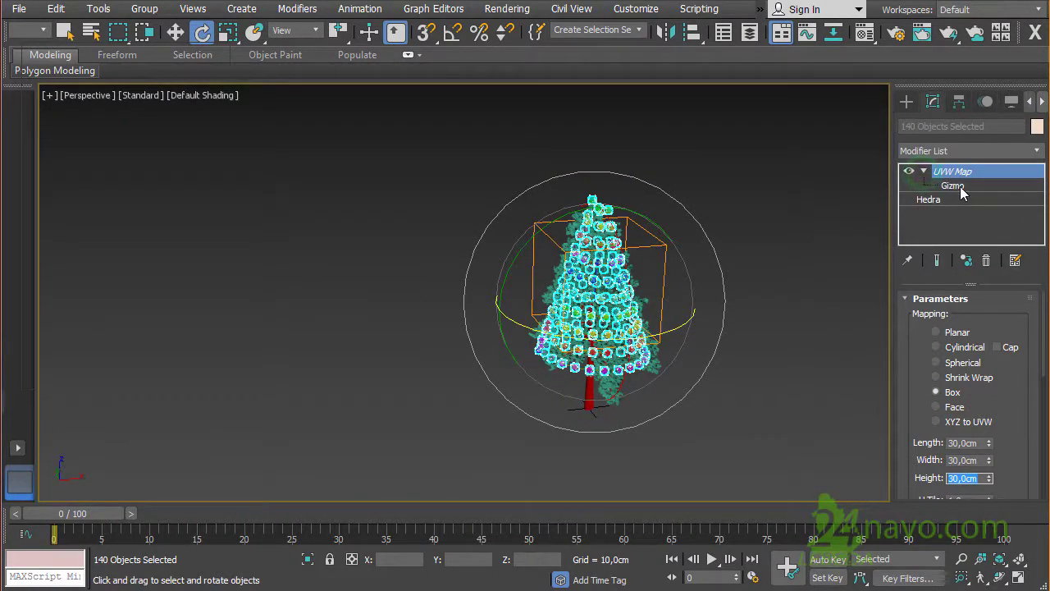
click(960, 186)
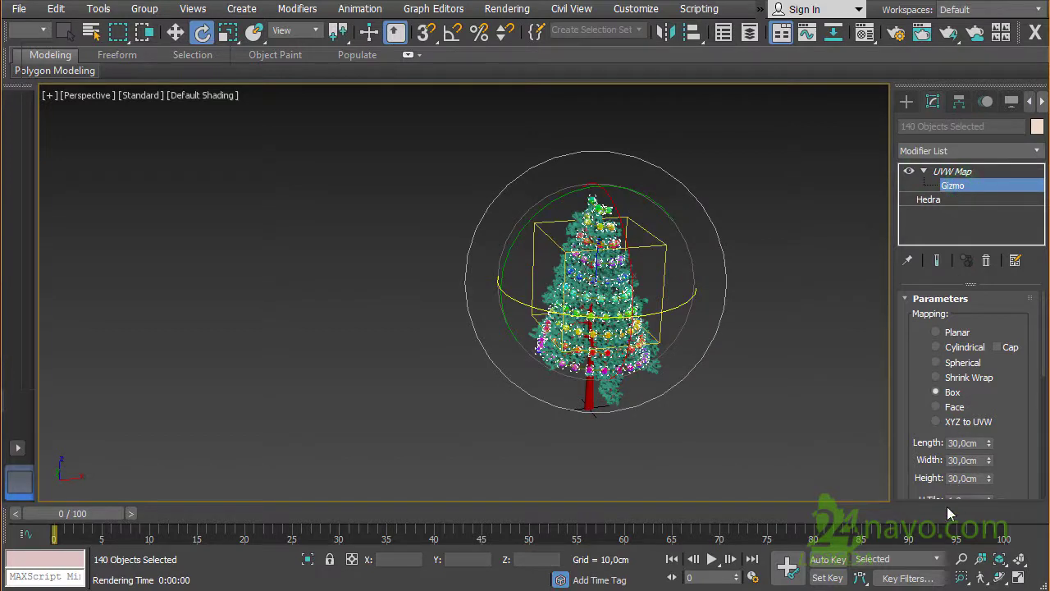
click(1020, 579)
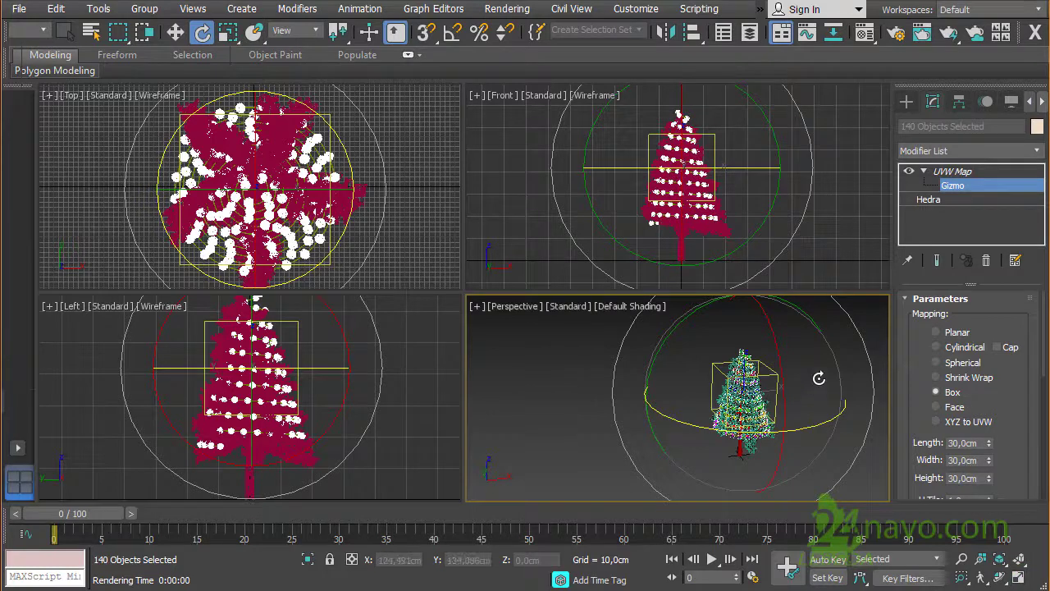
click(177, 32)
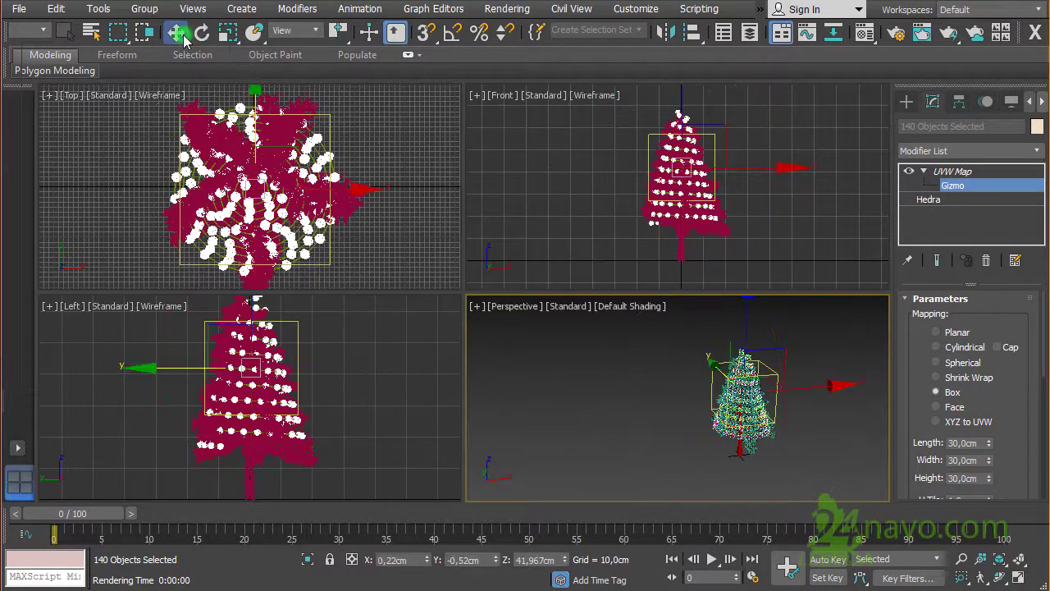
Step: With Auto Key on in a maximized Front view, lower the gizmo to the tree base at frame 0
click(830, 558)
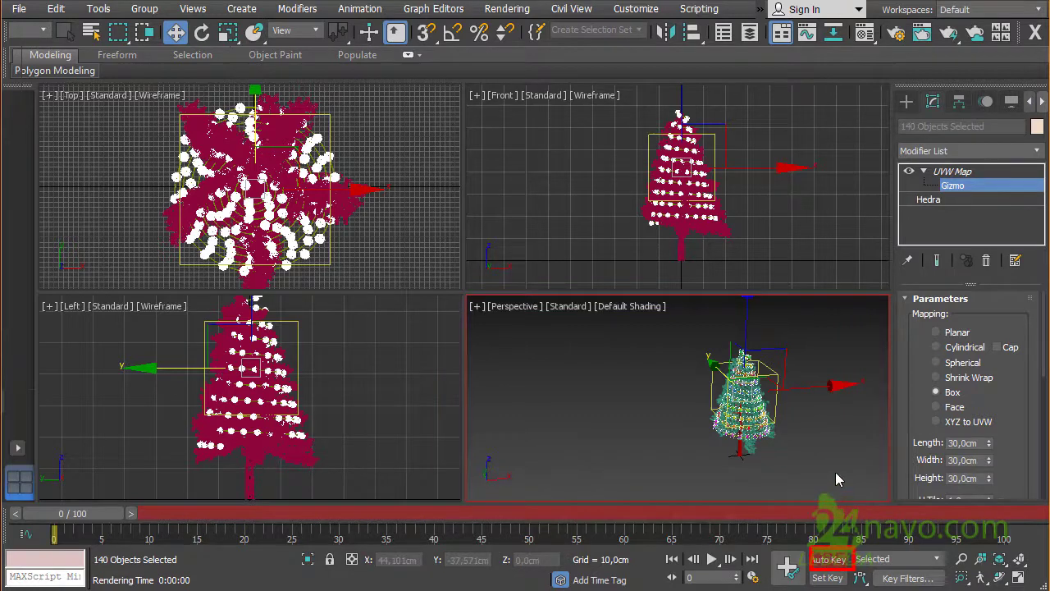
right_click(773, 246)
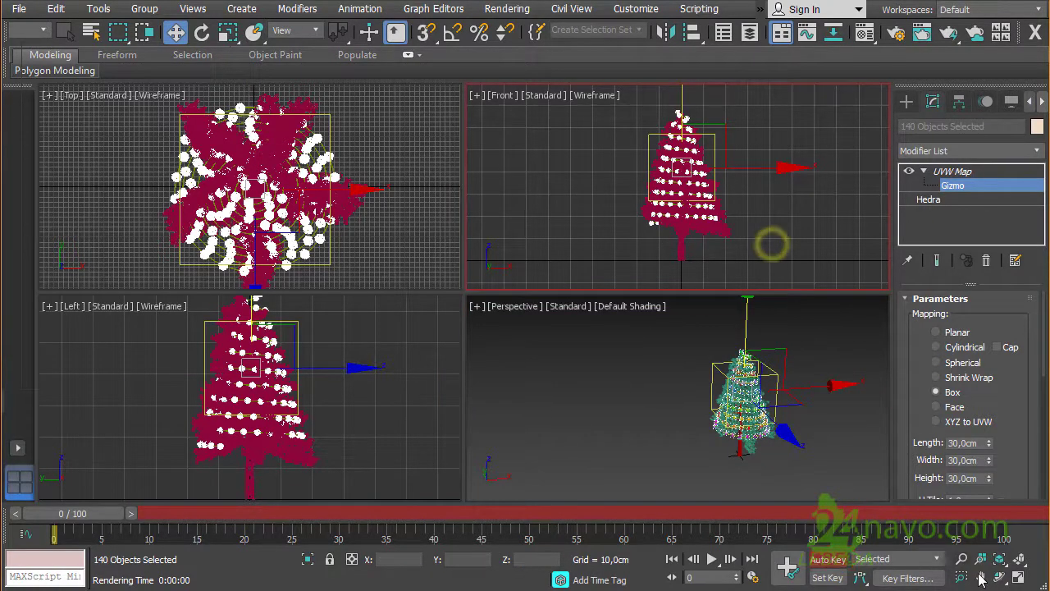
click(1019, 579)
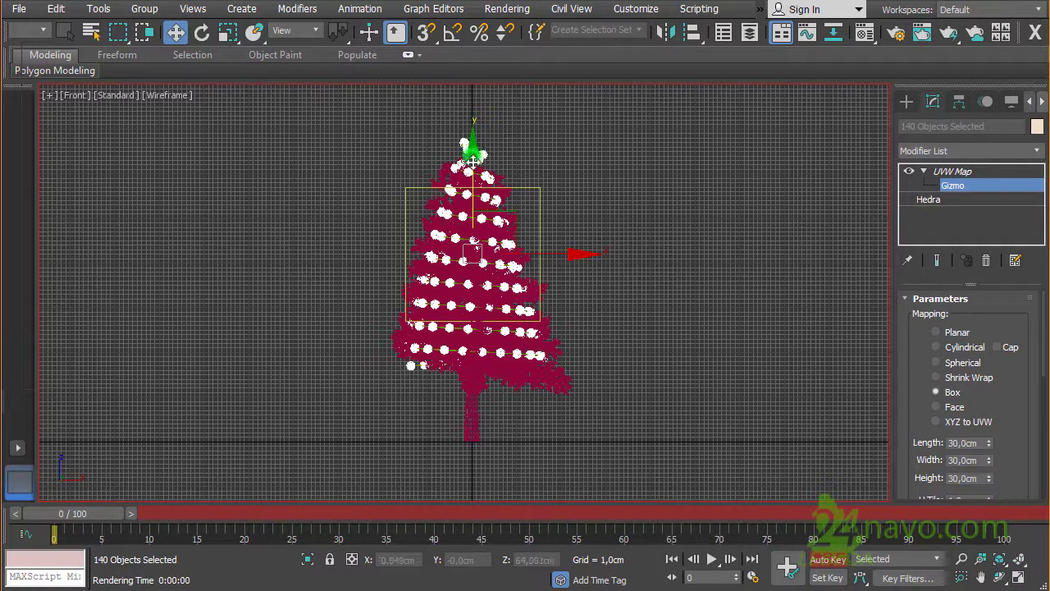
mouse_move(473, 161)
mouse_down()
mouse_move(479, 264)
mouse_move(495, 268)
mouse_up()
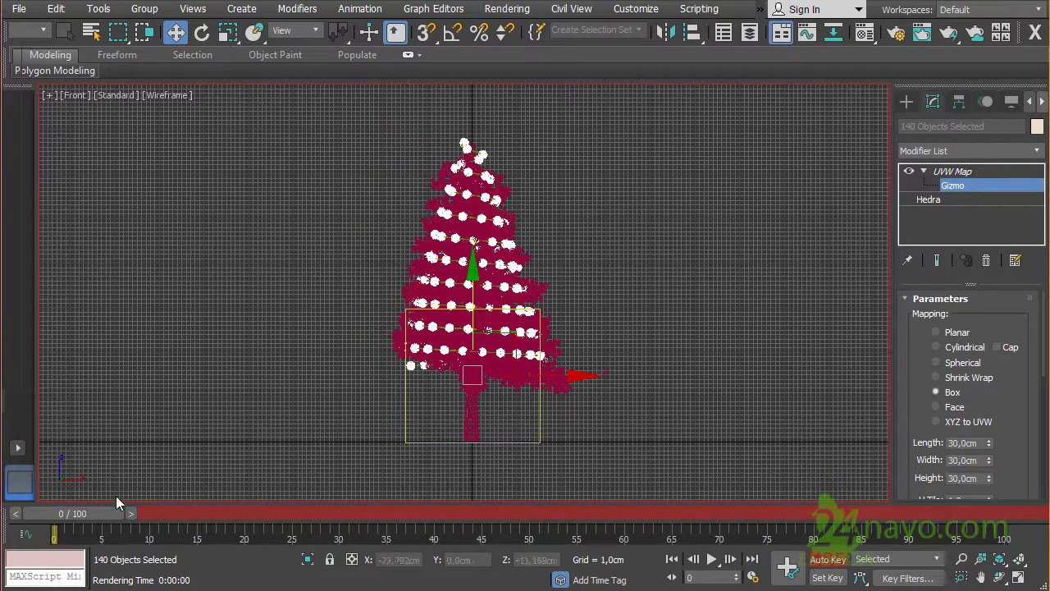
Step: Raise the gizmo to the treetop at frame 50 and lower it again at frame 100
drag(87, 513, 542, 517)
key(w)
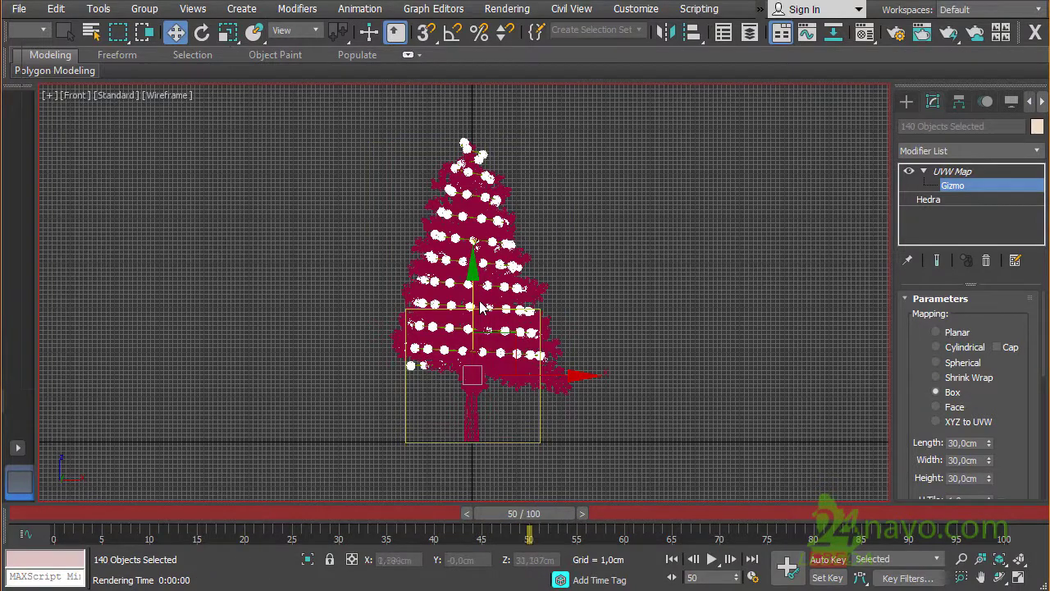
mouse_move(475, 295)
mouse_down()
mouse_move(477, 48)
mouse_move(479, 73)
mouse_up()
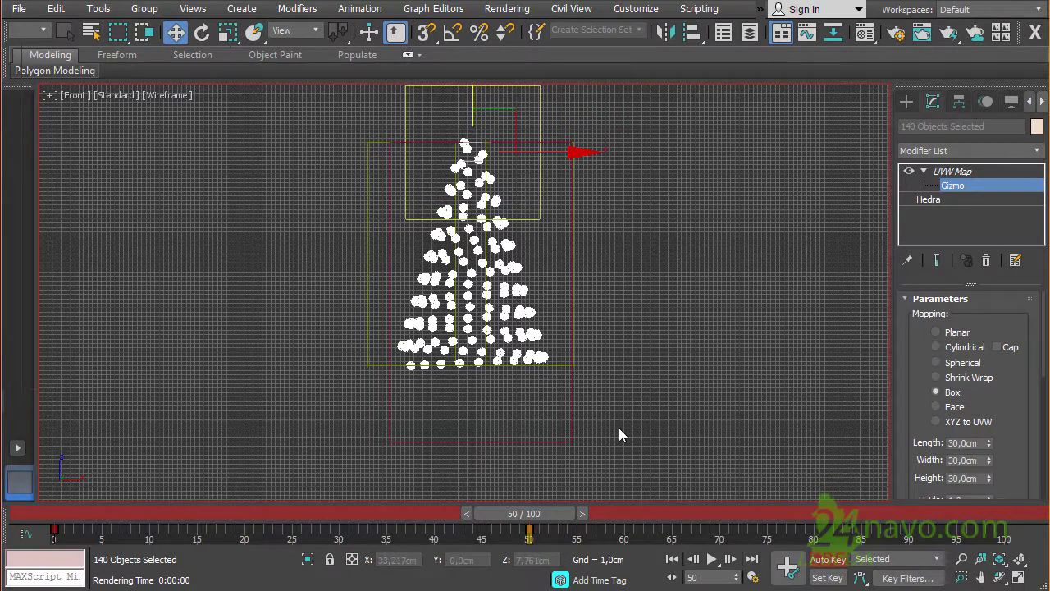
drag(536, 519, 1044, 515)
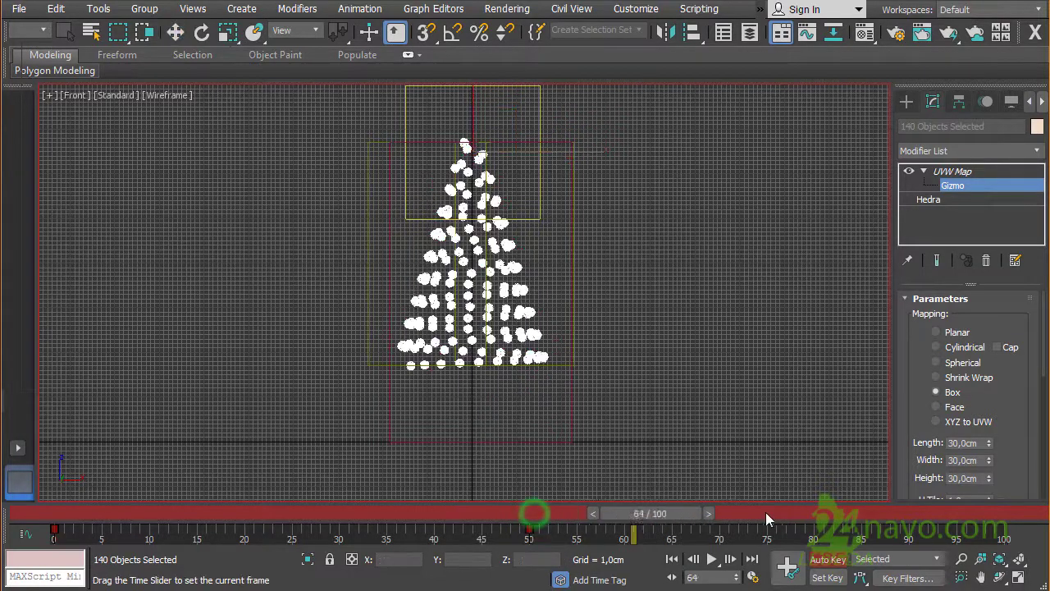
key(w)
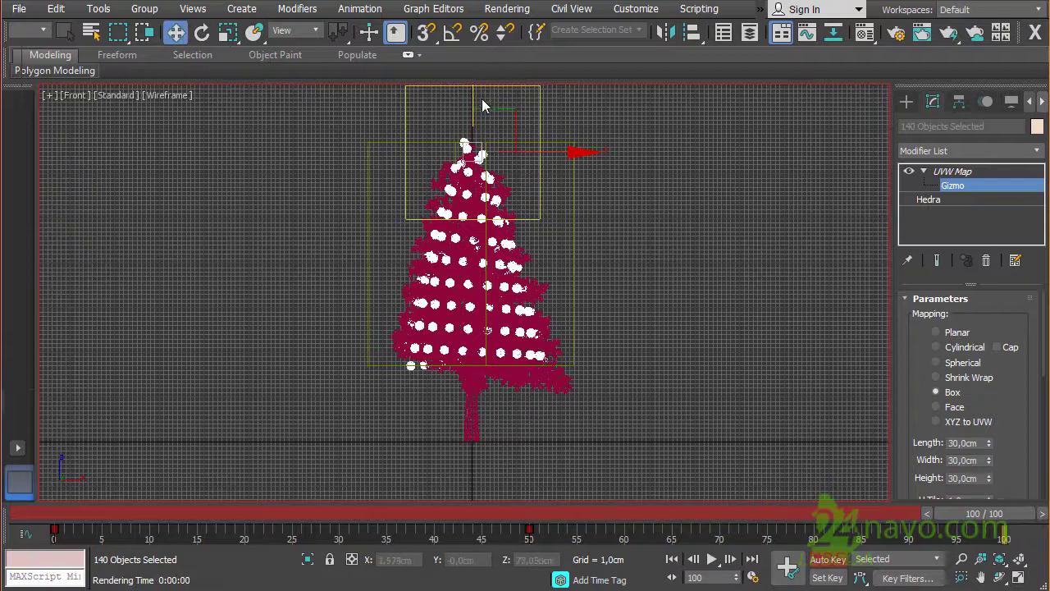
drag(474, 88, 474, 311)
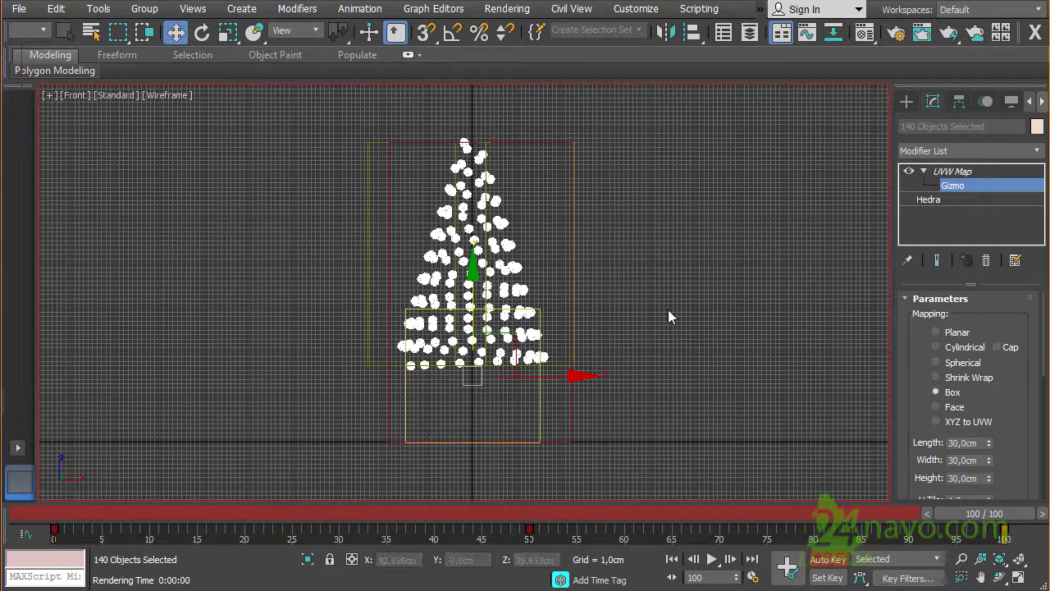
Step: Turn off Auto Key, maximize and frame the Perspective view, play the animation, return to frame 0
click(828, 559)
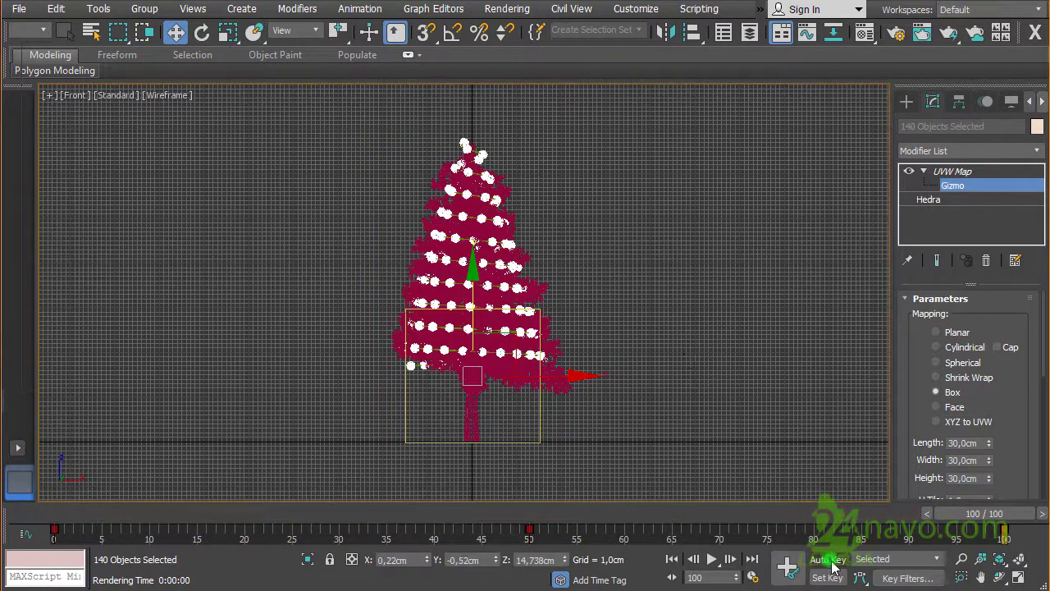
click(1021, 578)
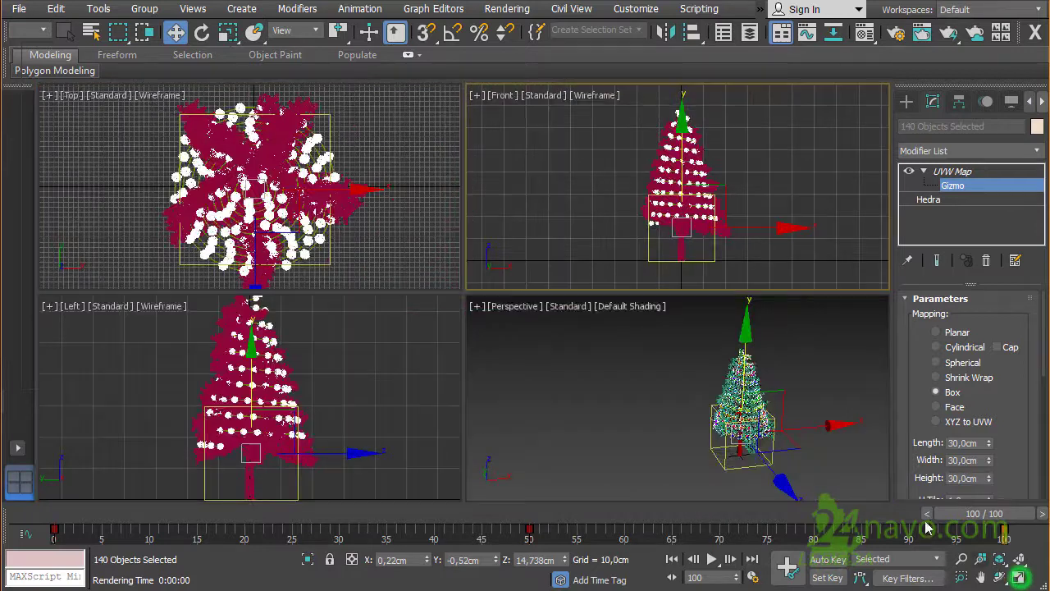
right_click(847, 465)
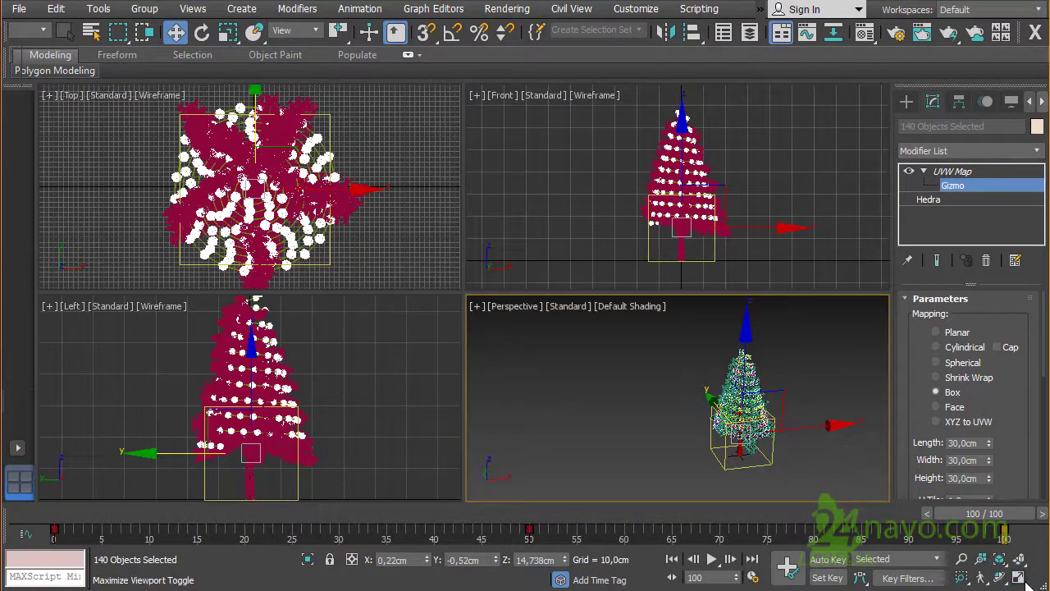
click(1018, 577)
click(1018, 563)
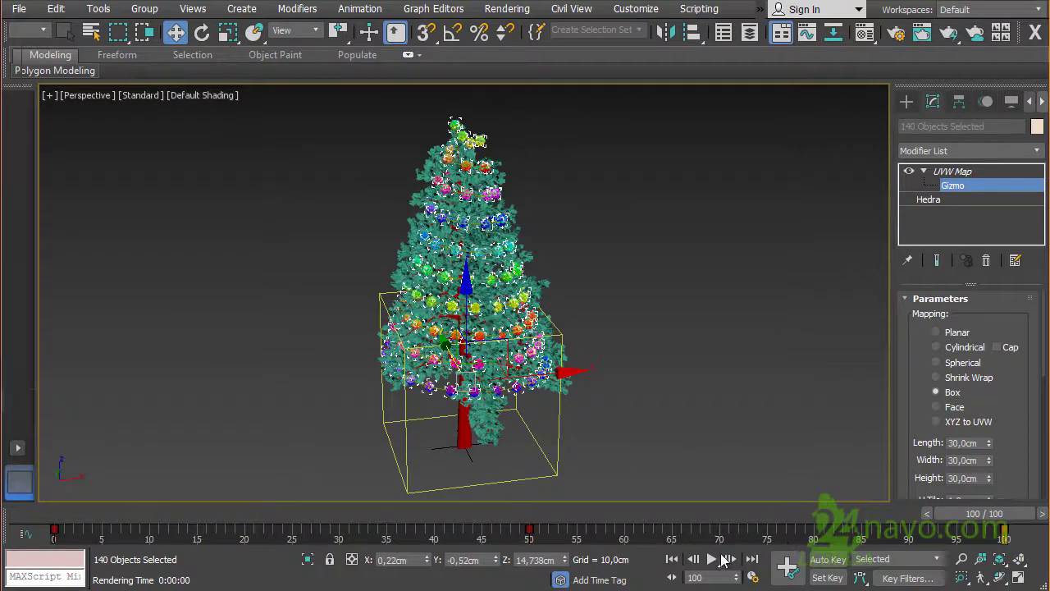
click(710, 562)
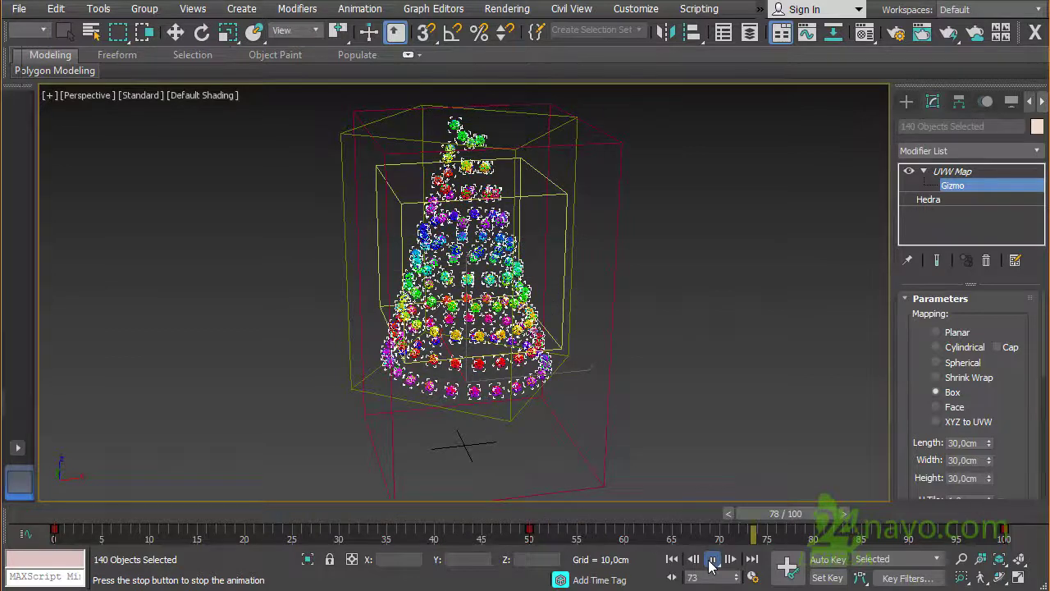
click(711, 561)
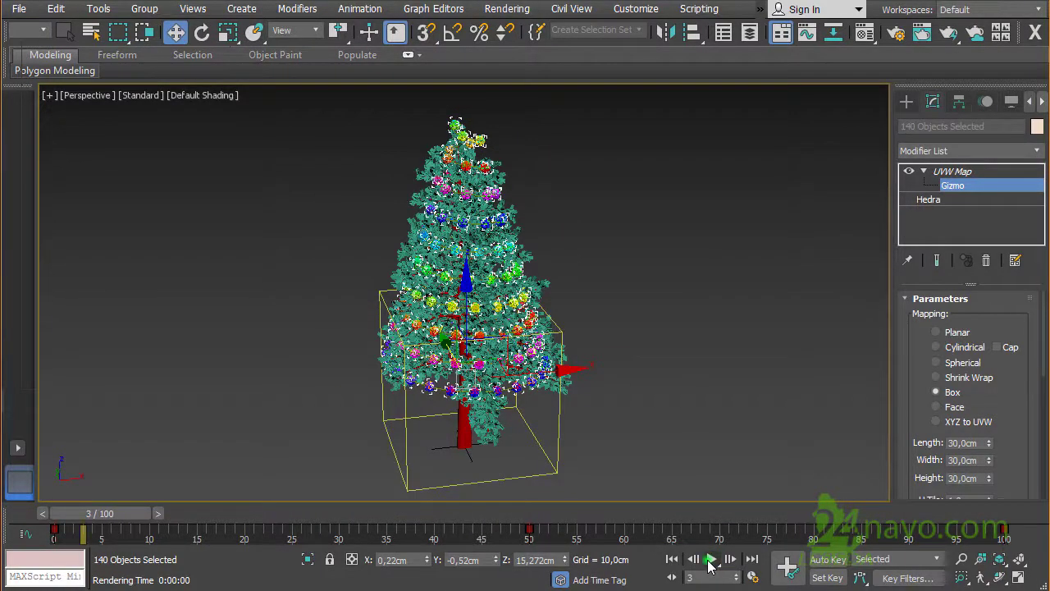
click(710, 561)
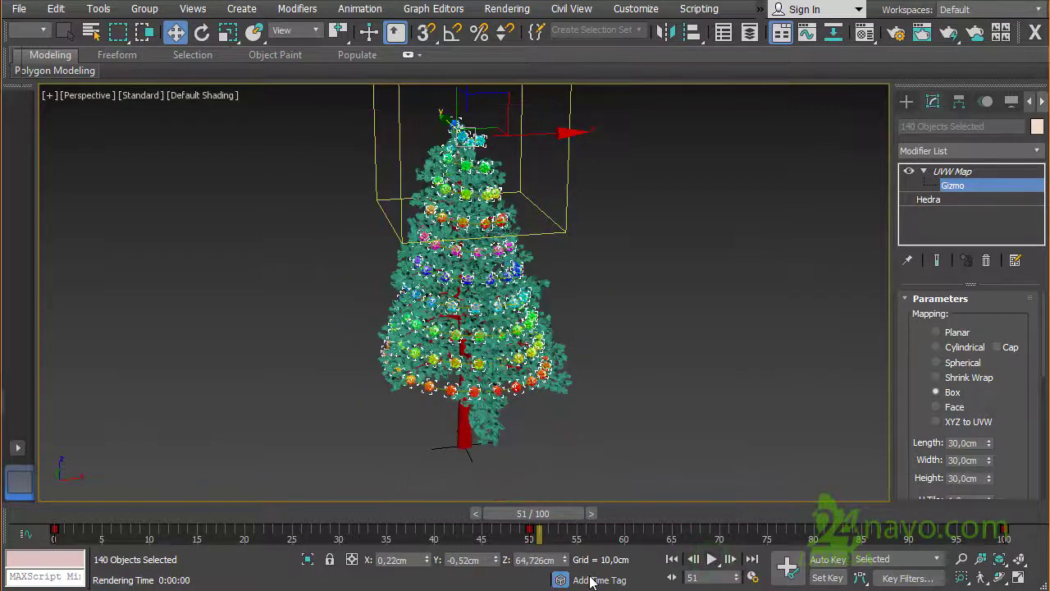
drag(538, 519, 49, 513)
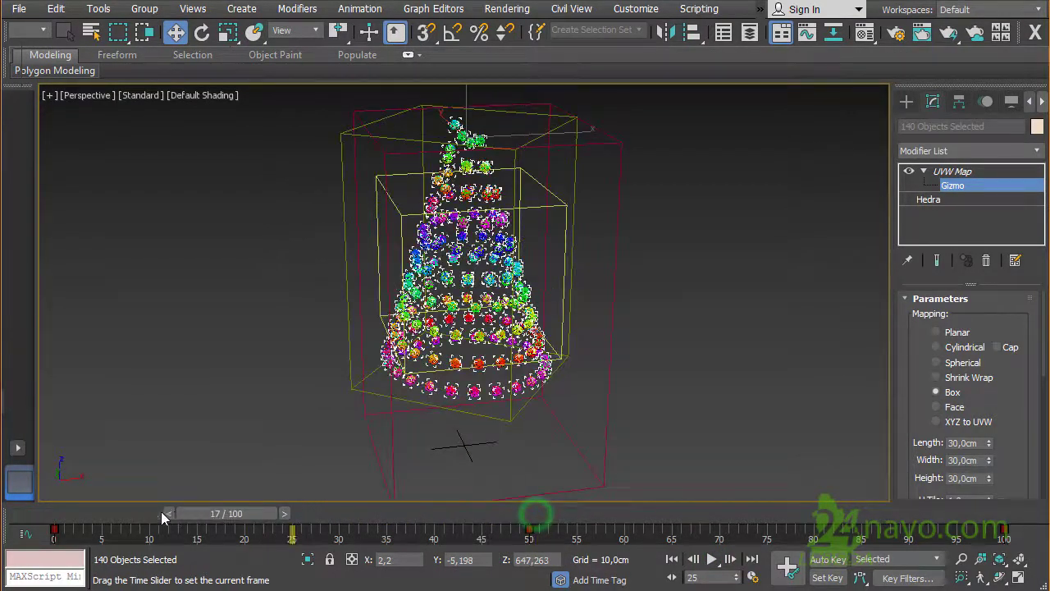
Step: Leave the Gizmo sub-object level, collapse the UVW Map entry and clear the selection
click(952, 173)
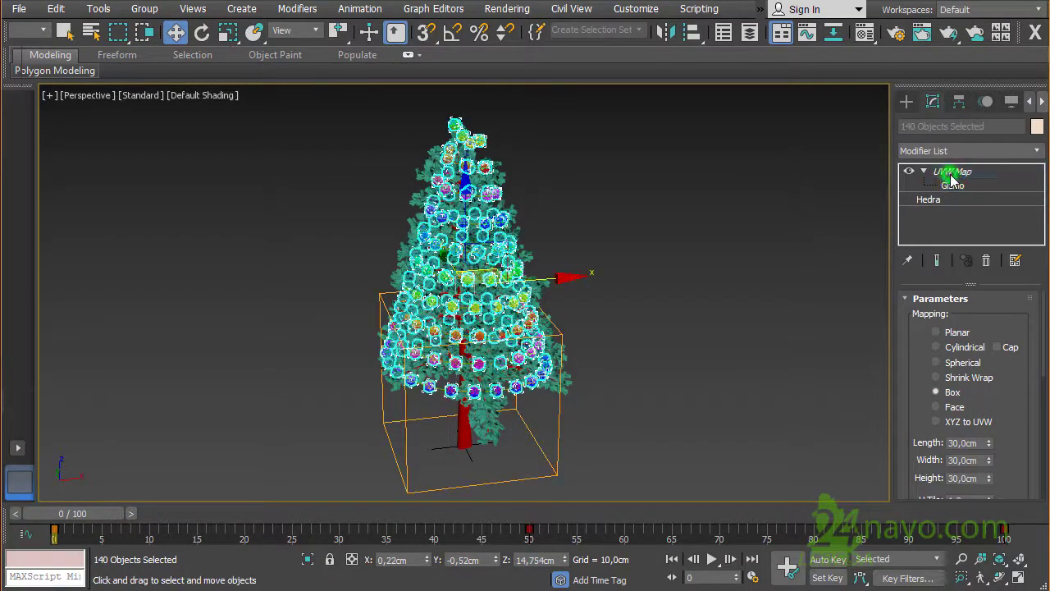
click(954, 172)
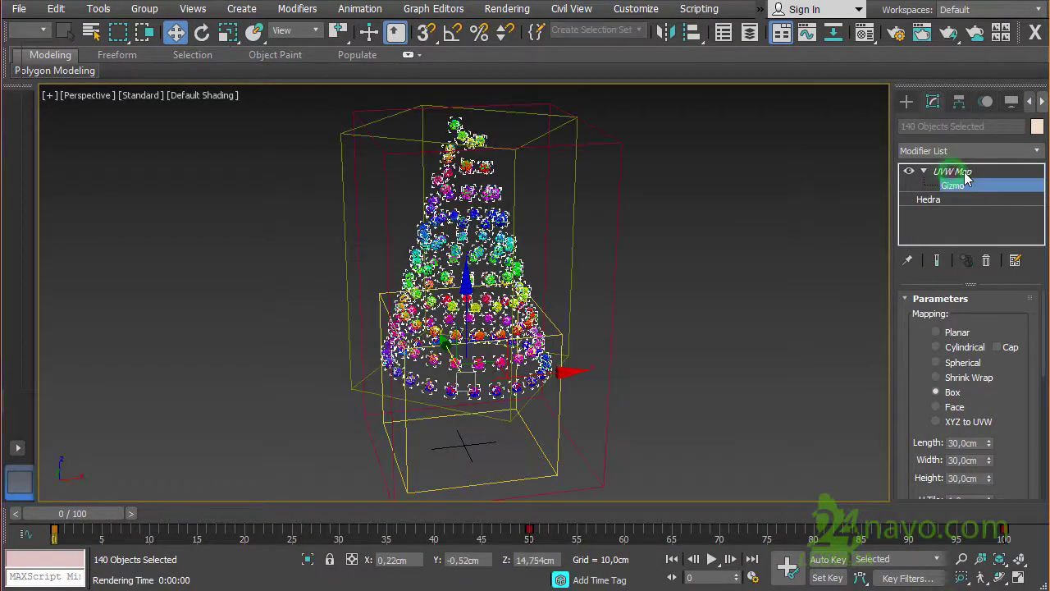
click(965, 172)
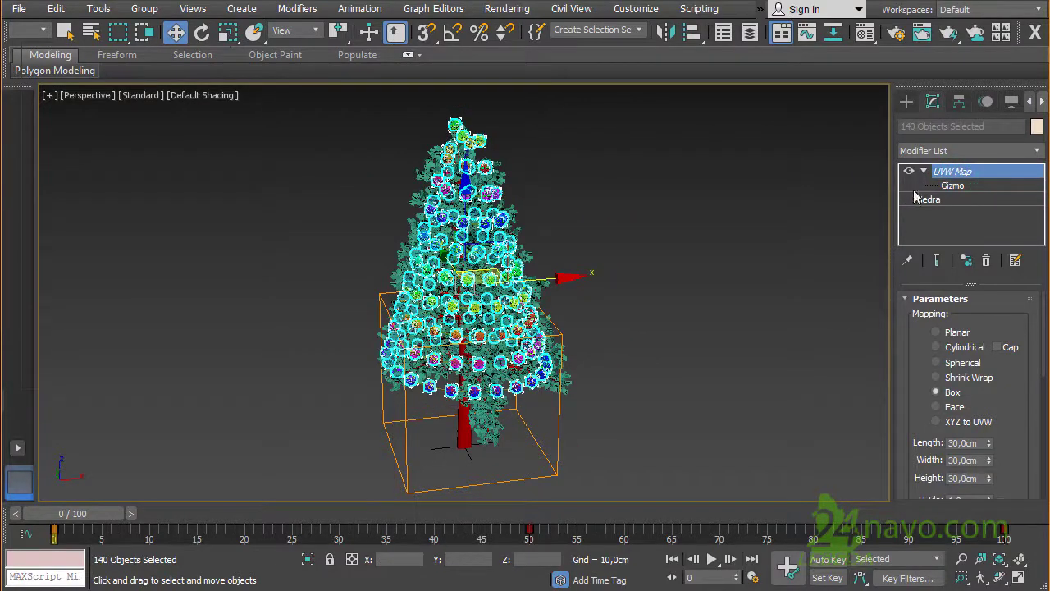
click(926, 173)
click(731, 353)
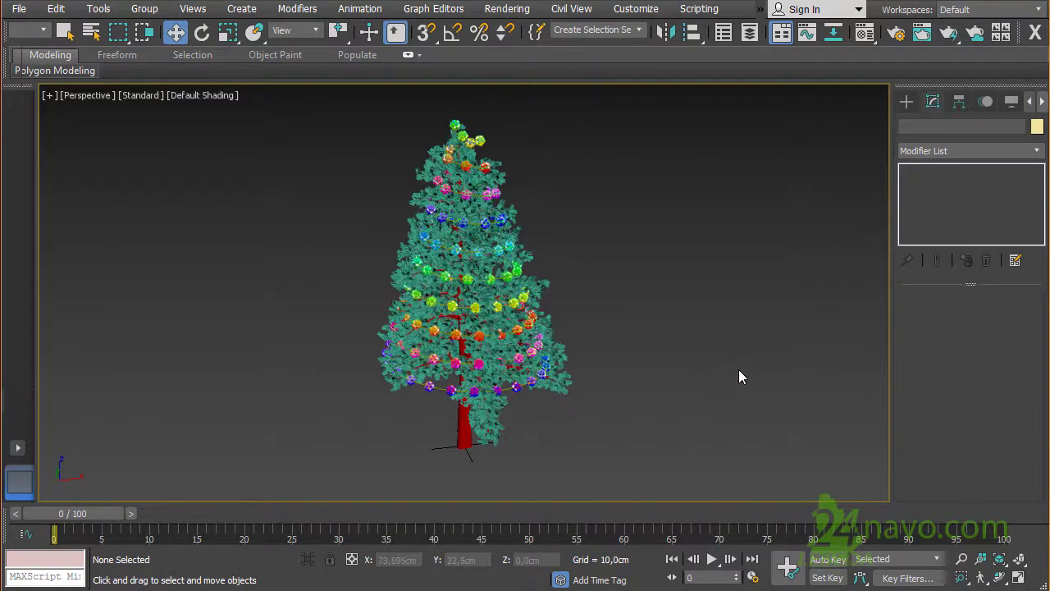
Step: Draw a ground plane under the tree and size it 200 × 200 cm
click(907, 101)
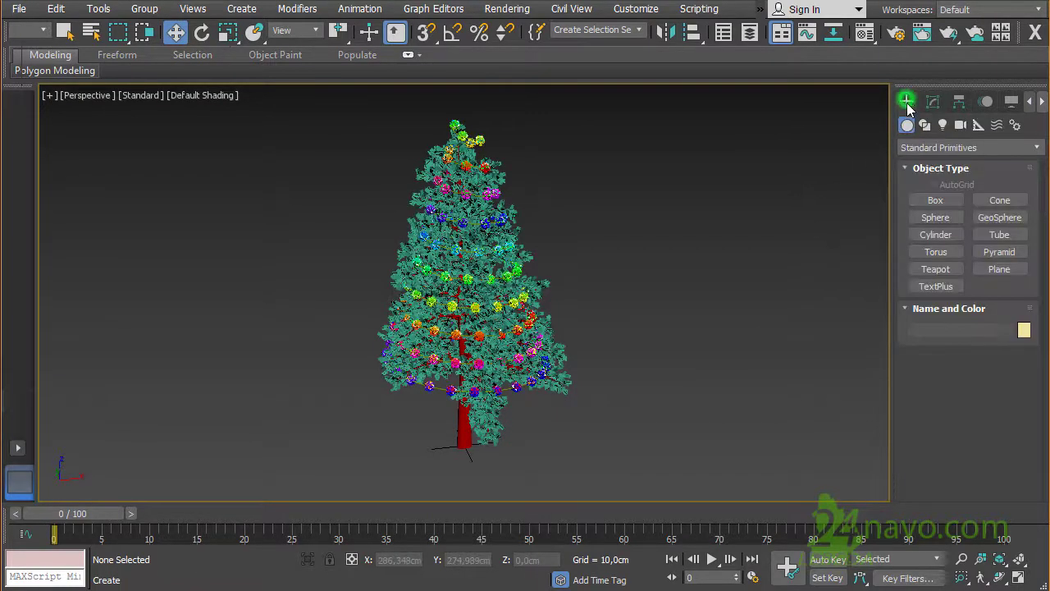
click(1000, 271)
mouse_move(134, 284)
mouse_down()
mouse_move(914, 447)
mouse_move(903, 432)
mouse_up()
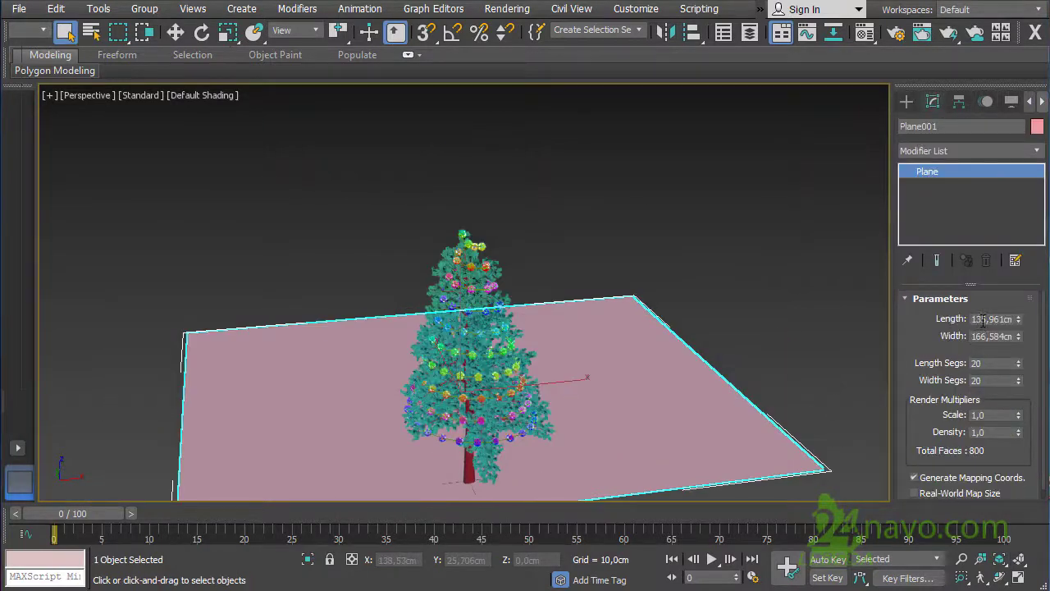
click(977, 319)
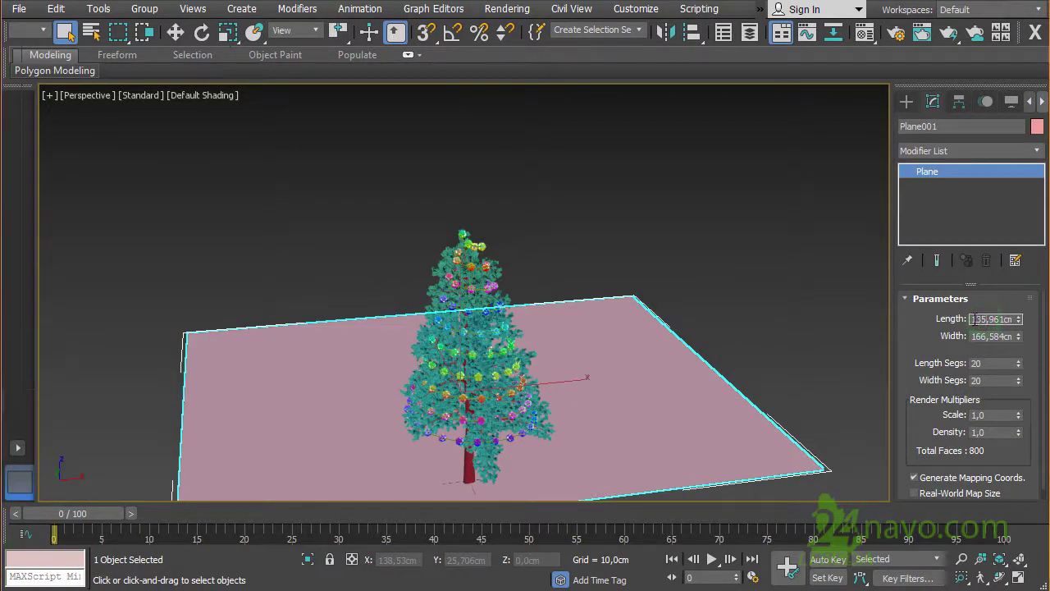
double_click(978, 320)
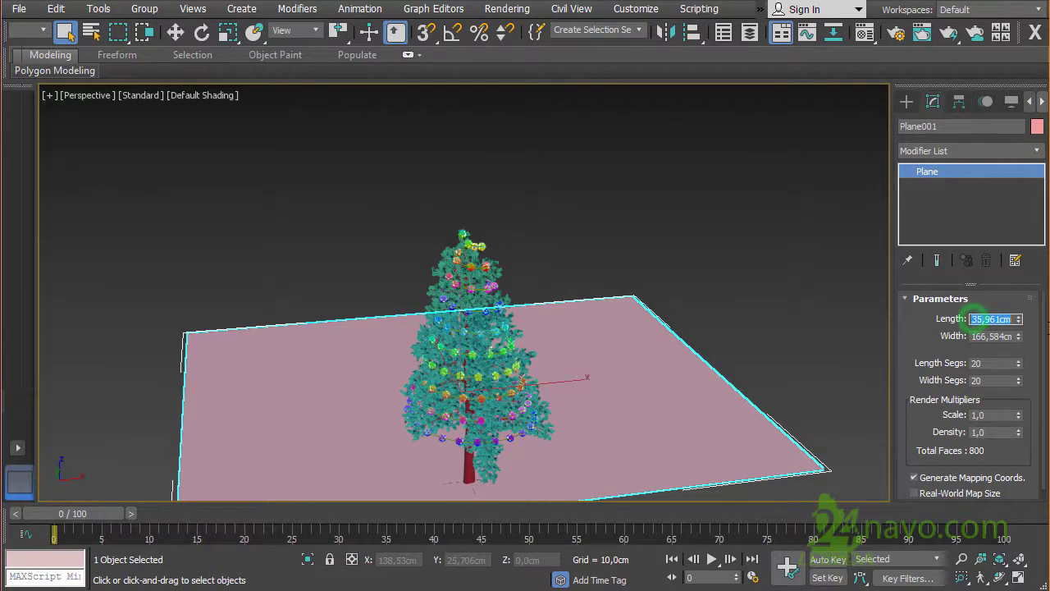
text(200)
key(Return)
double_click(988, 335)
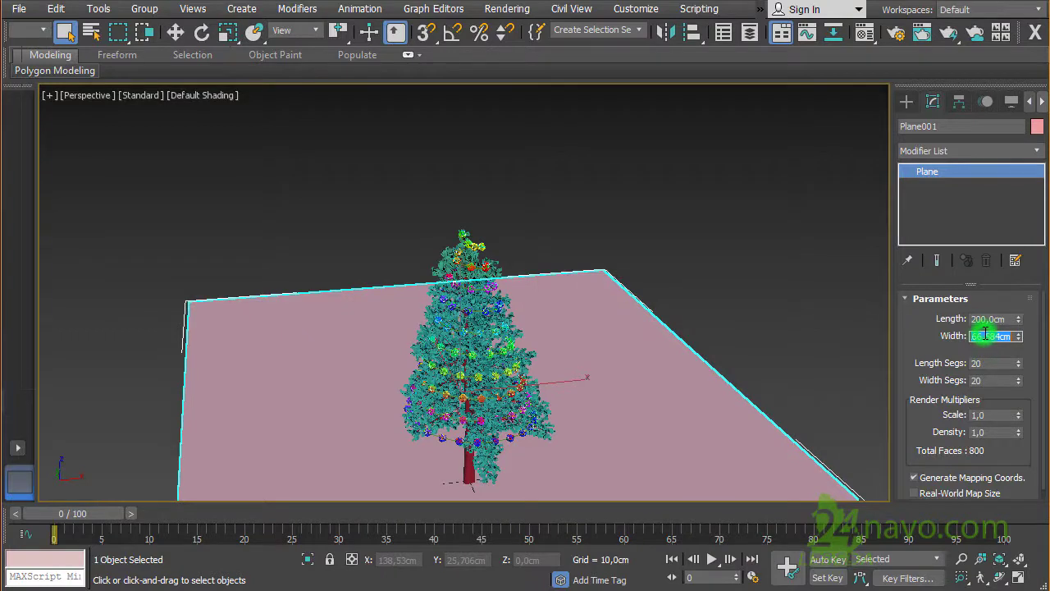
text(200)
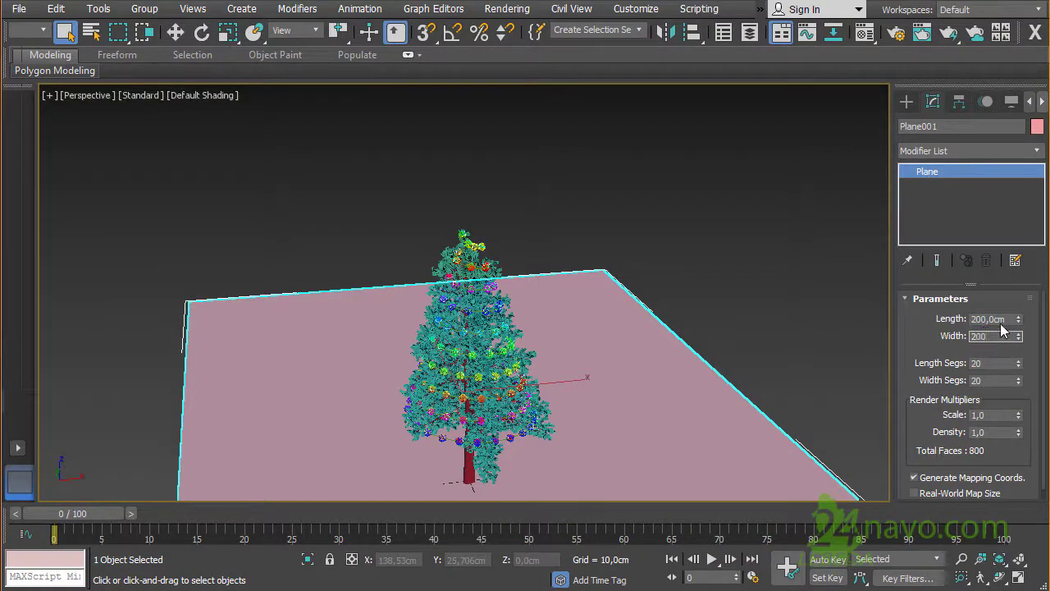
key(Return)
click(999, 321)
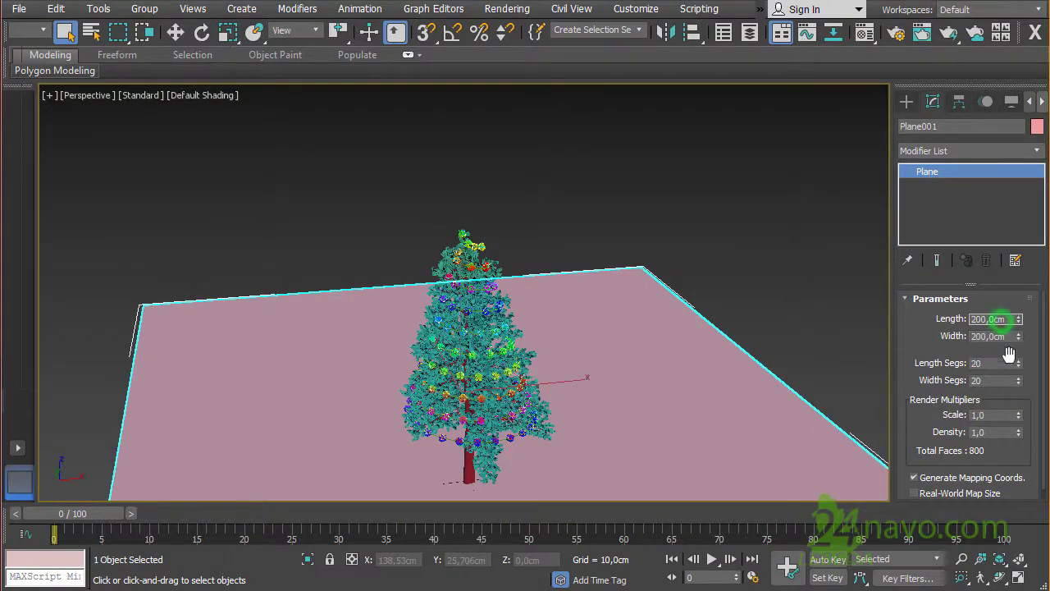
Step: Give the plane 30 length and 30 width segments
double_click(982, 363)
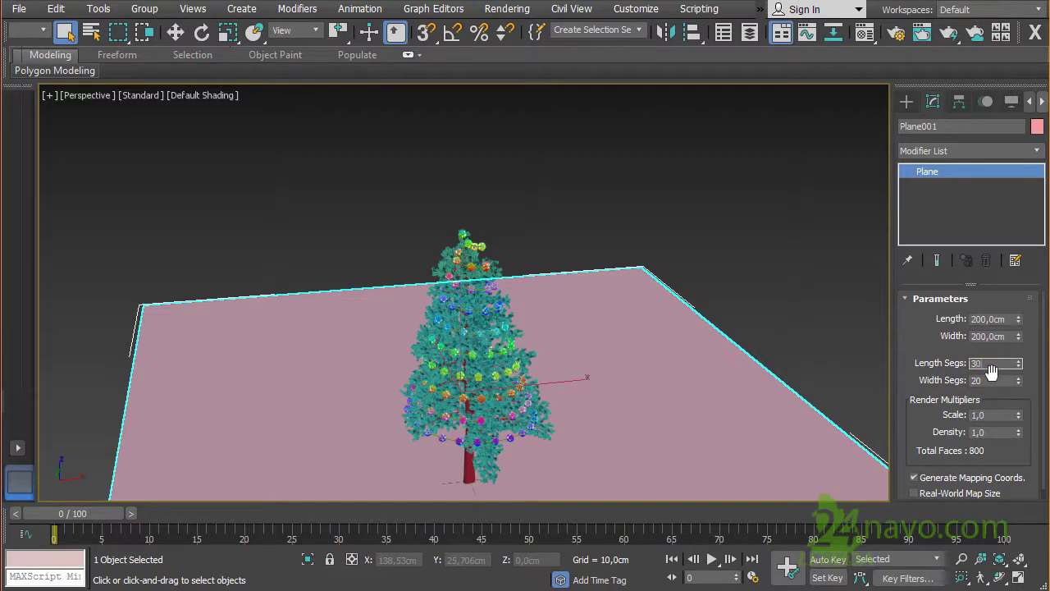
text(30)
double_click(993, 380)
click(987, 362)
click(985, 379)
Step: Centre the plane at the origin with X, Y and Z all 0
click(176, 32)
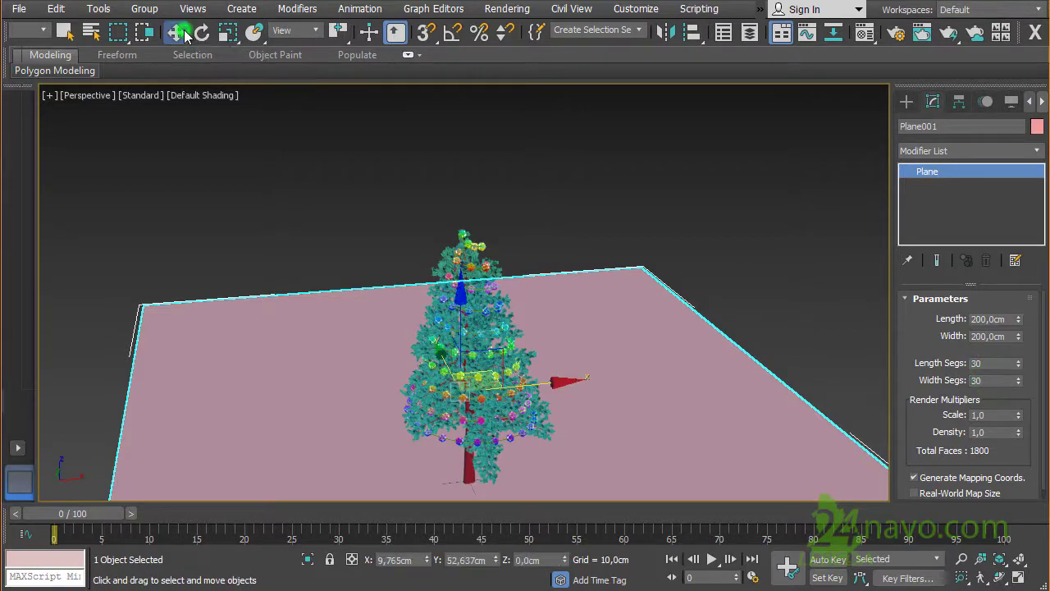
double_click(402, 560)
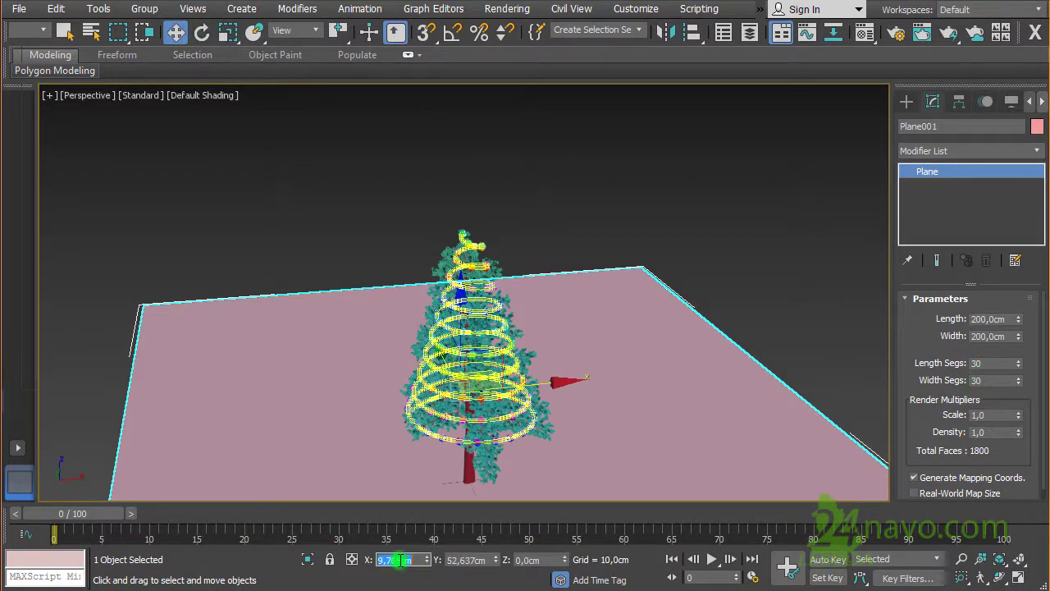
text(0)
double_click(454, 560)
text(0)
double_click(527, 560)
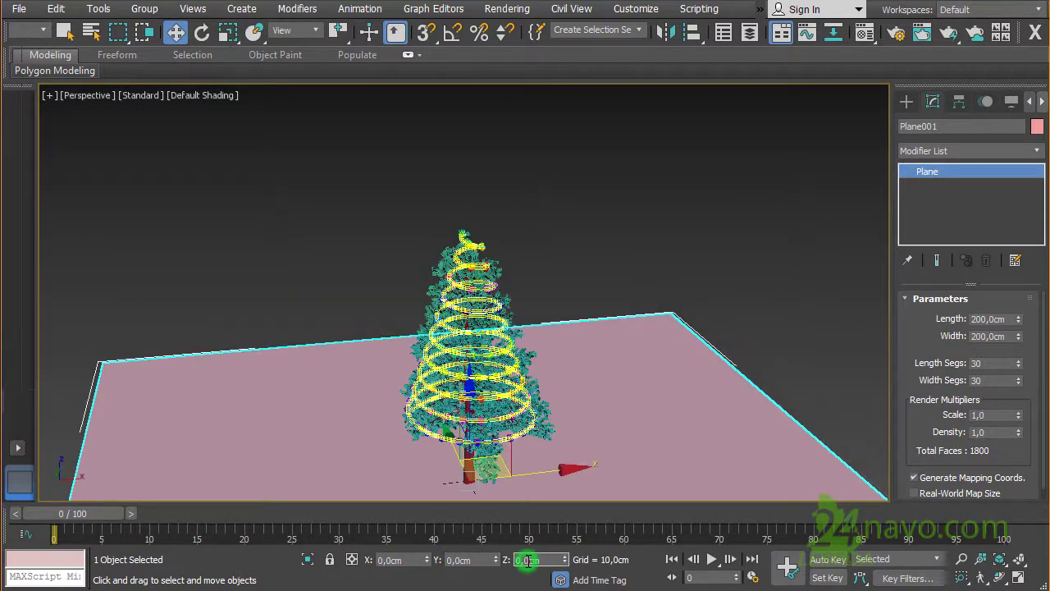
Step: Resize the plane to 300 cm length and 300 cm width
double_click(978, 319)
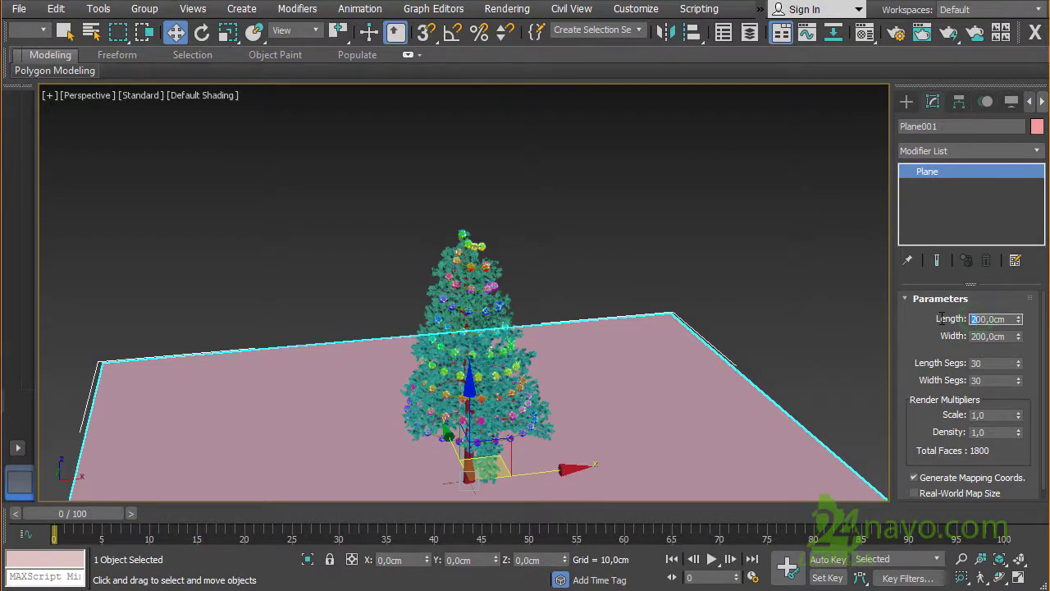
text(3)
double_click(980, 336)
text(3)
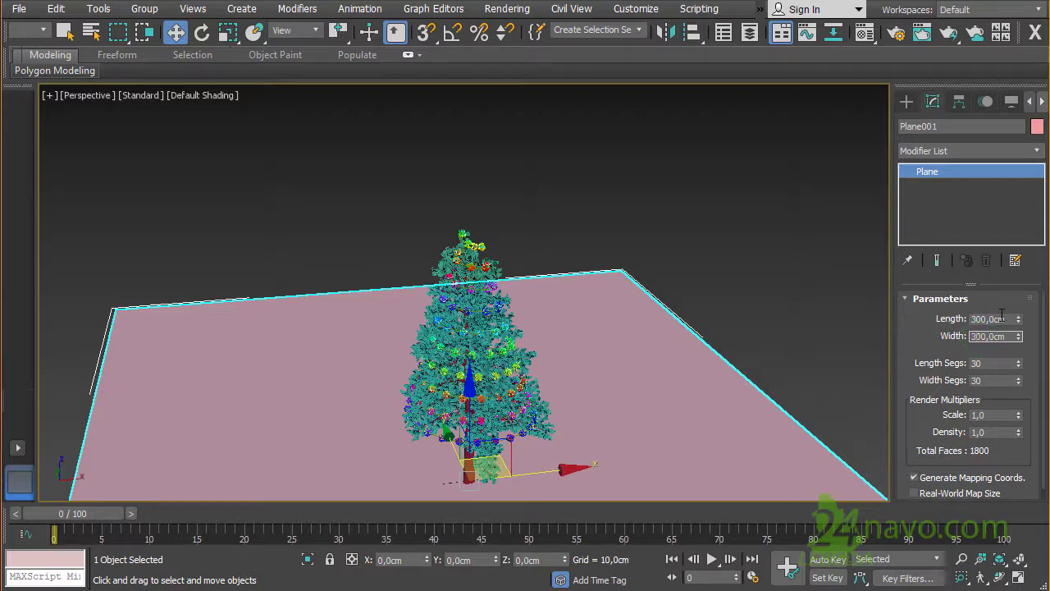
double_click(1002, 317)
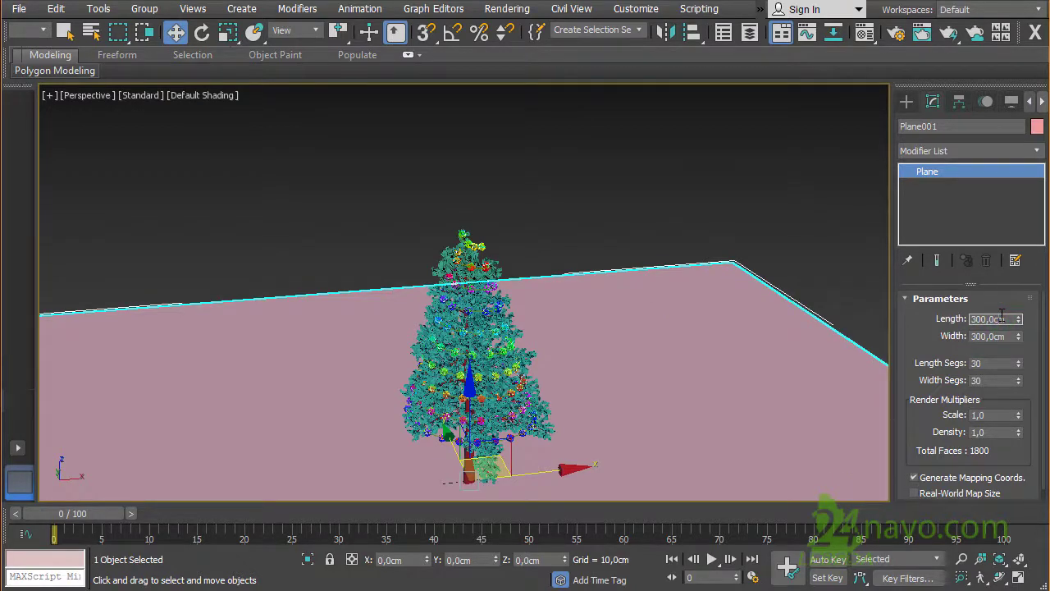
Step: Apply a Noise modifier with 5 cm strength on X, Y and Z, then view the terrain with edges shown
click(1033, 150)
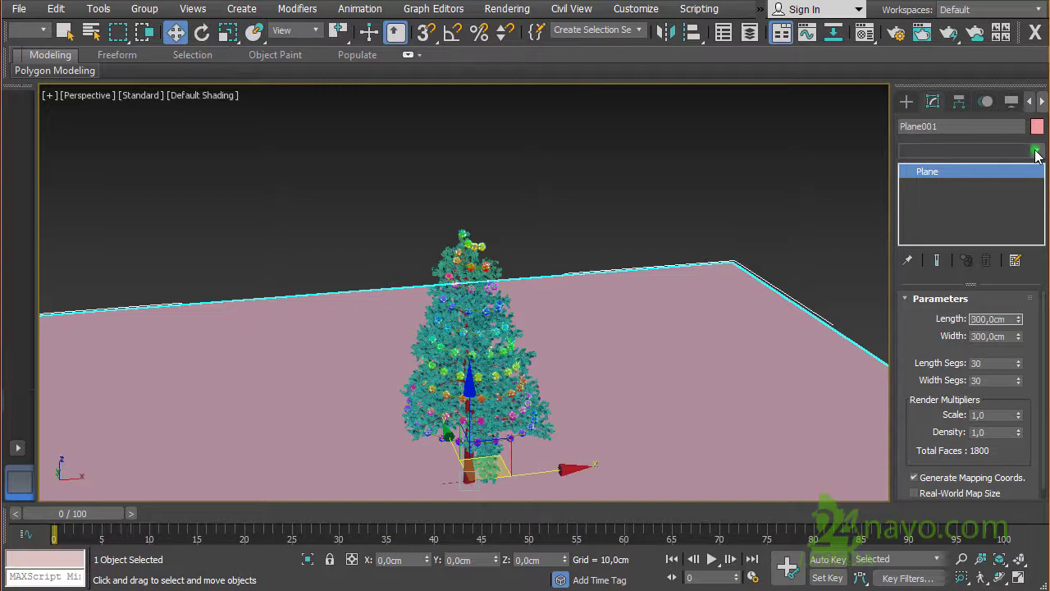
drag(1040, 203, 1042, 403)
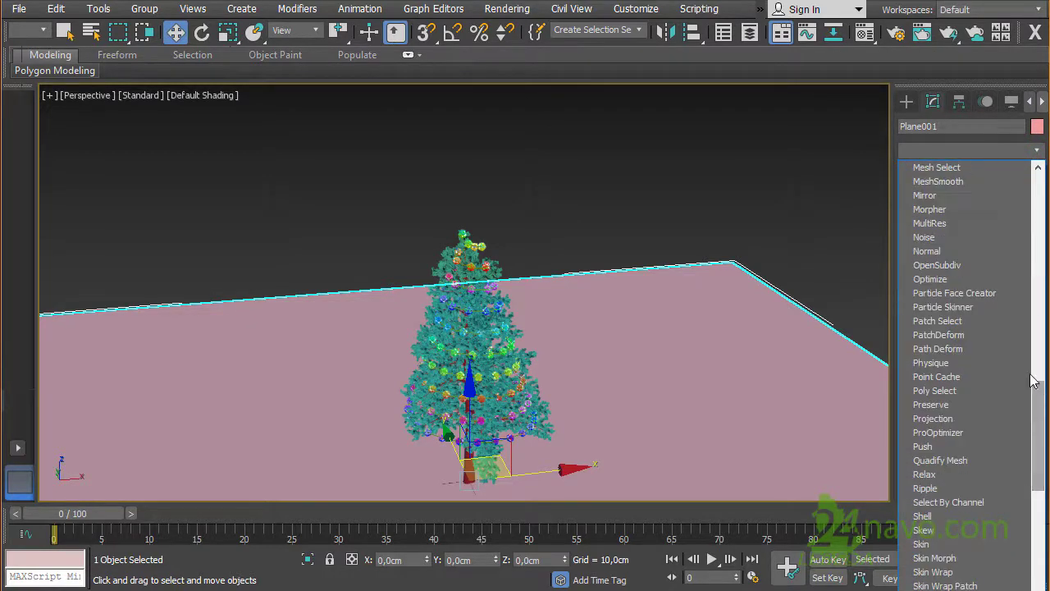
click(956, 238)
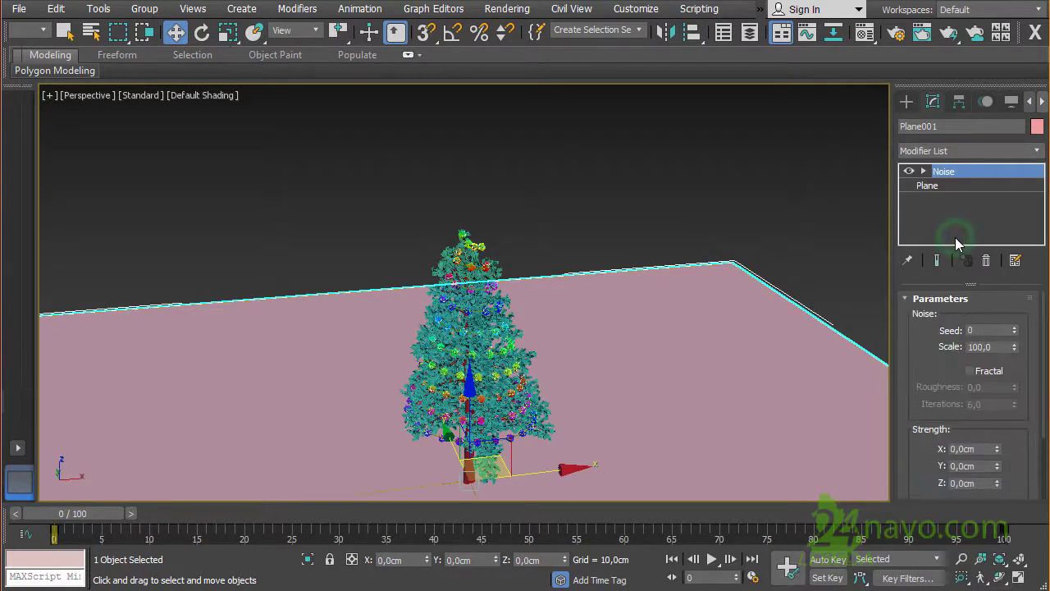
double_click(978, 448)
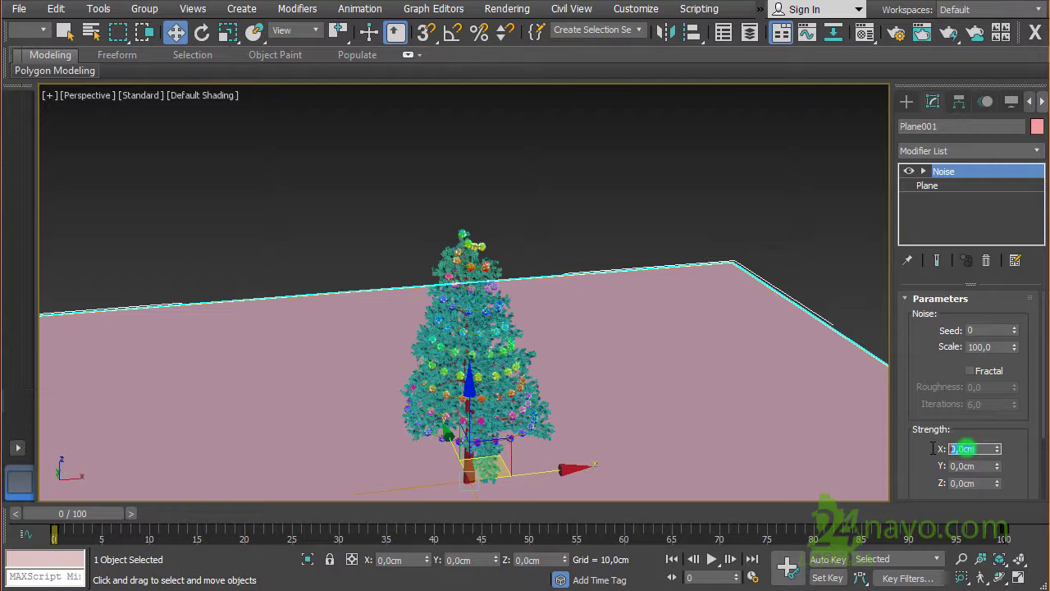
text(5)
double_click(978, 466)
text(5)
double_click(986, 483)
text(5)
key(Return)
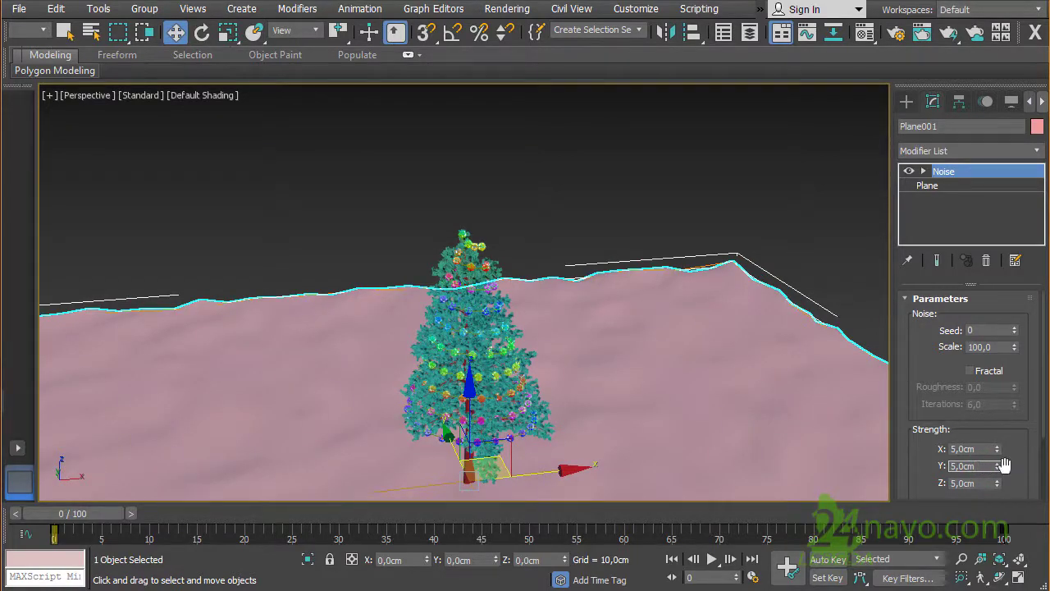
click(630, 193)
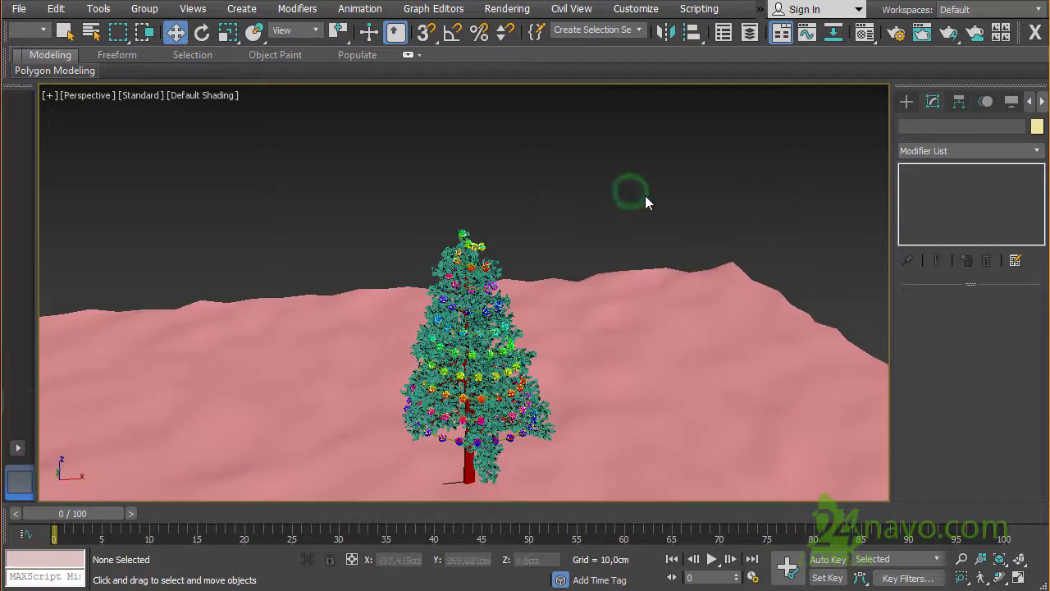
key(F4)
key(F4)
key(F4)
key(F4)
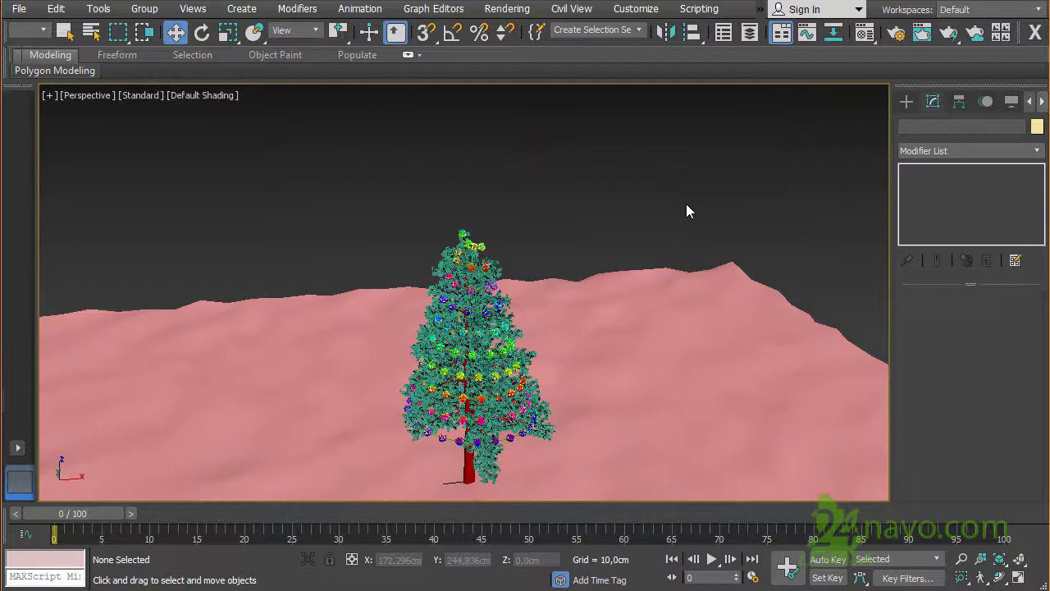
Step: Set the ground plane's object colour to white, then bring up the Create panel's object categories
click(742, 270)
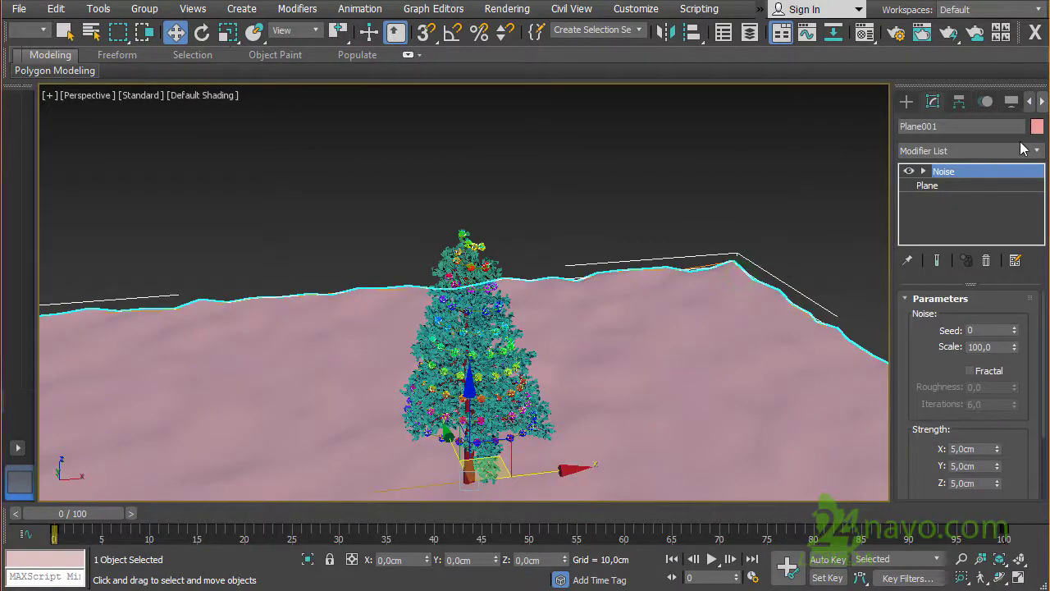
click(1039, 126)
click(574, 335)
click(511, 388)
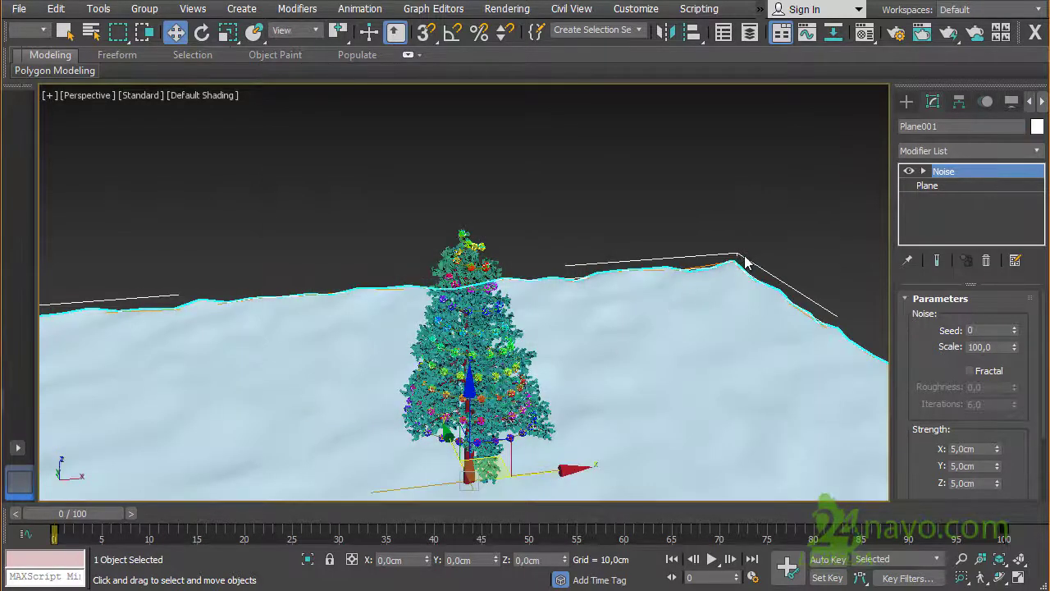
click(906, 101)
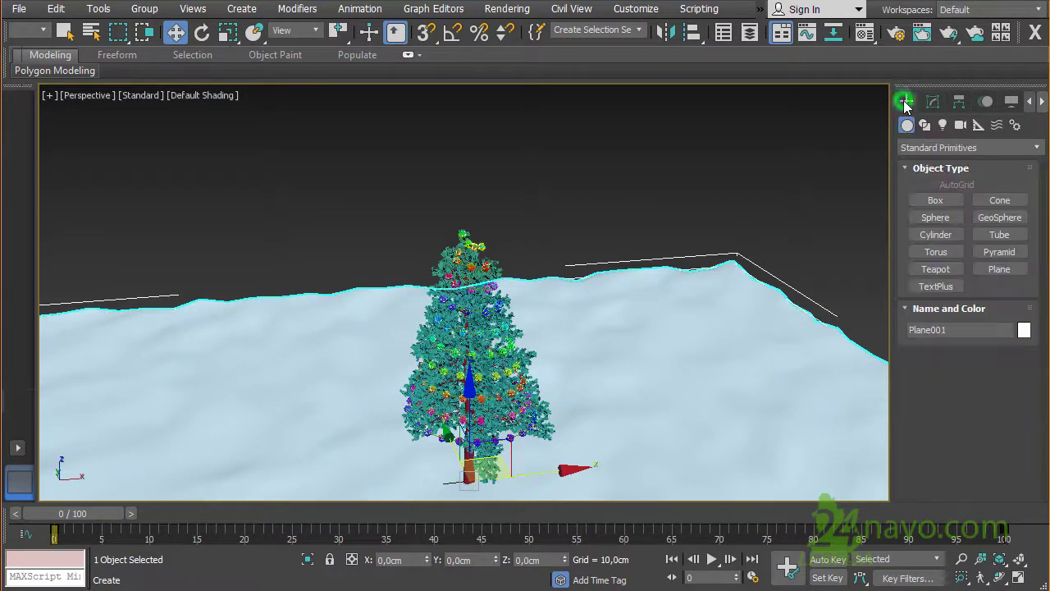
click(998, 147)
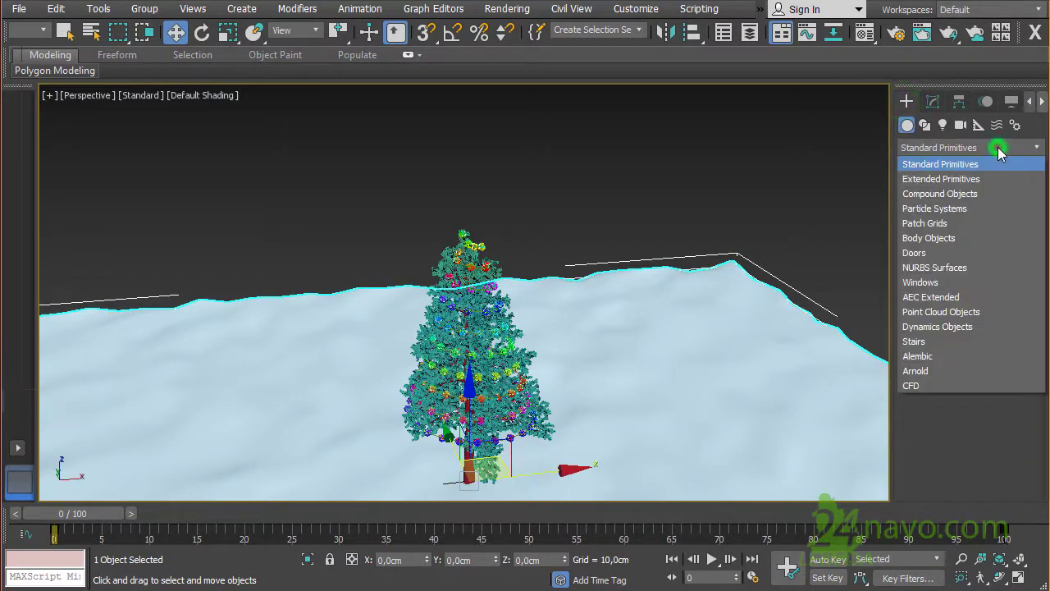
Step: Draw a Snow particle emitter across the ground and lift it above the tree
click(954, 213)
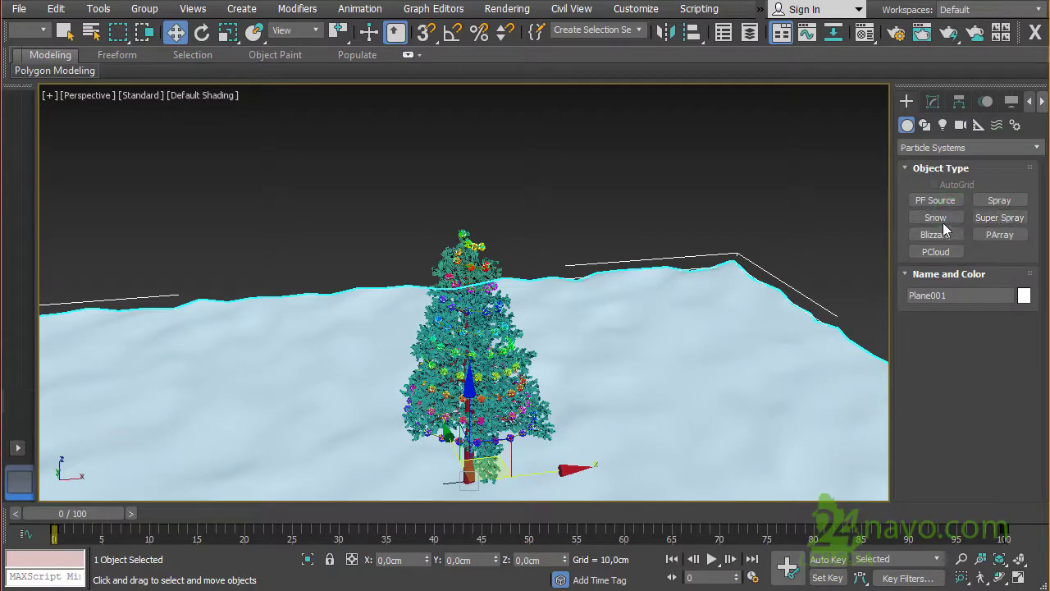
click(937, 217)
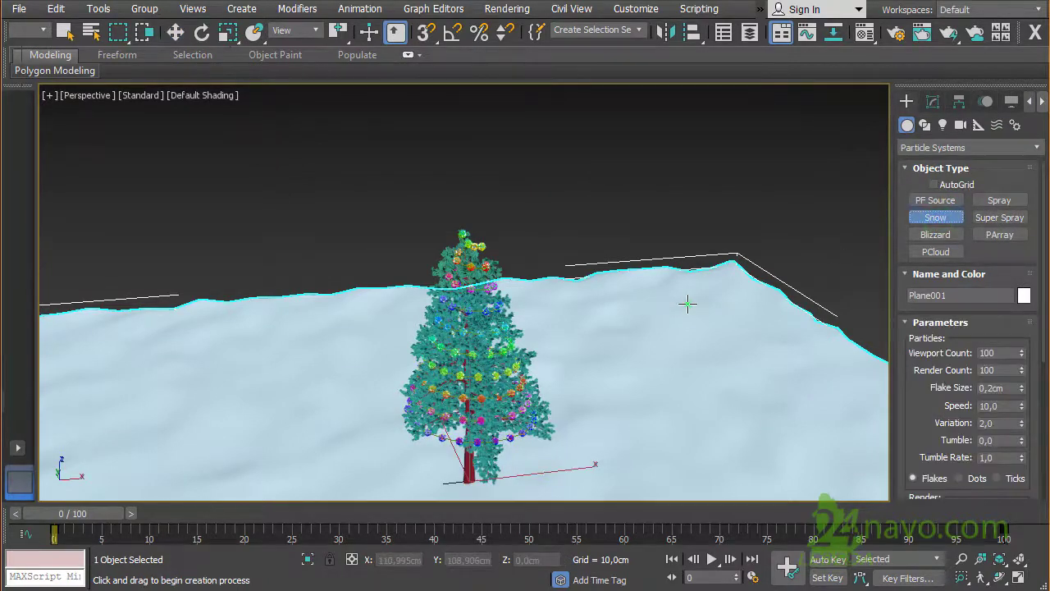
drag(687, 303, 223, 489)
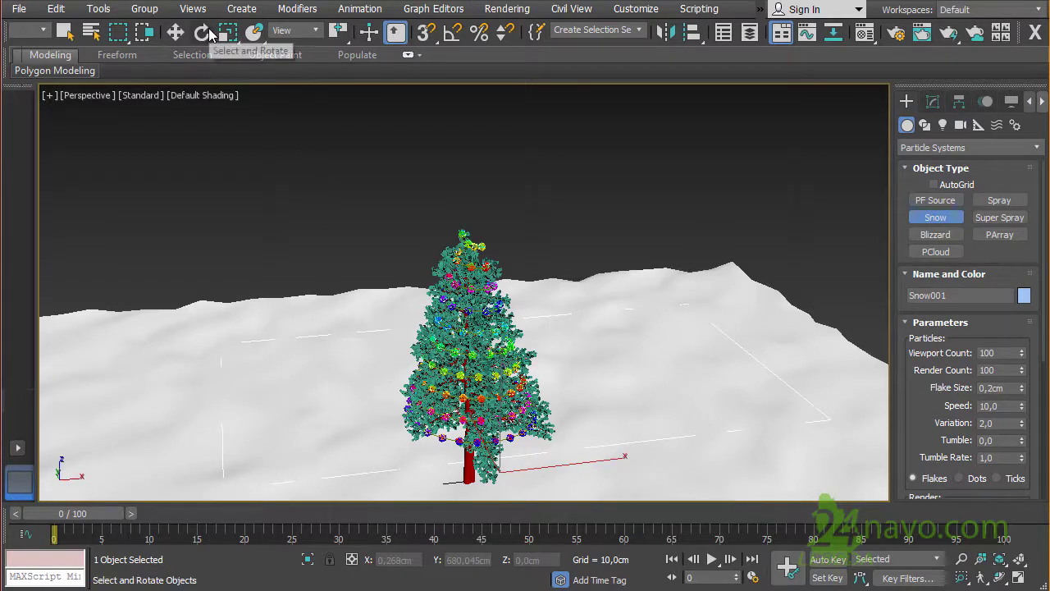
click(175, 31)
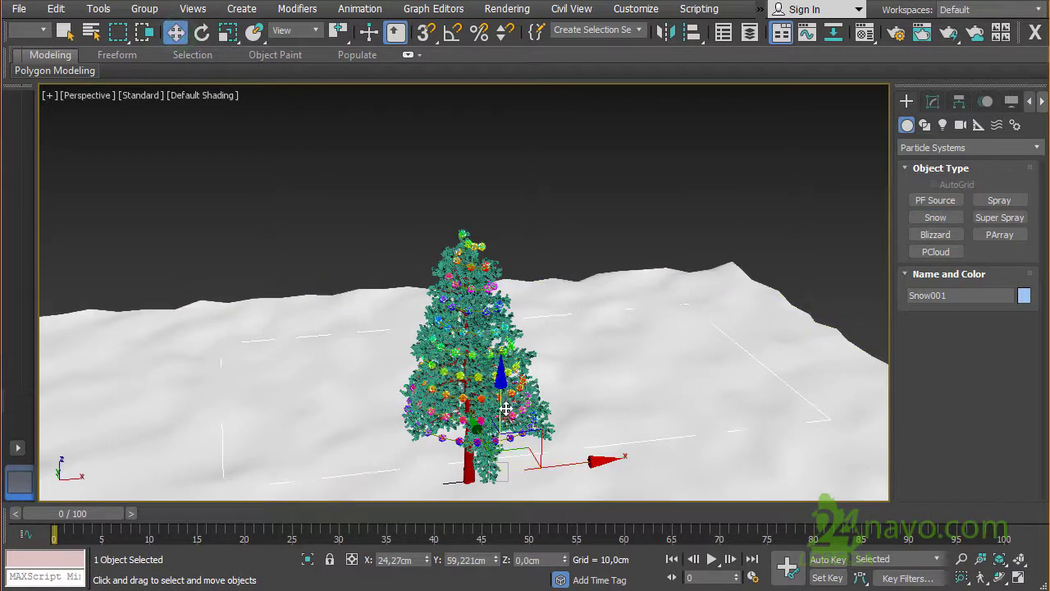
drag(500, 391, 503, 177)
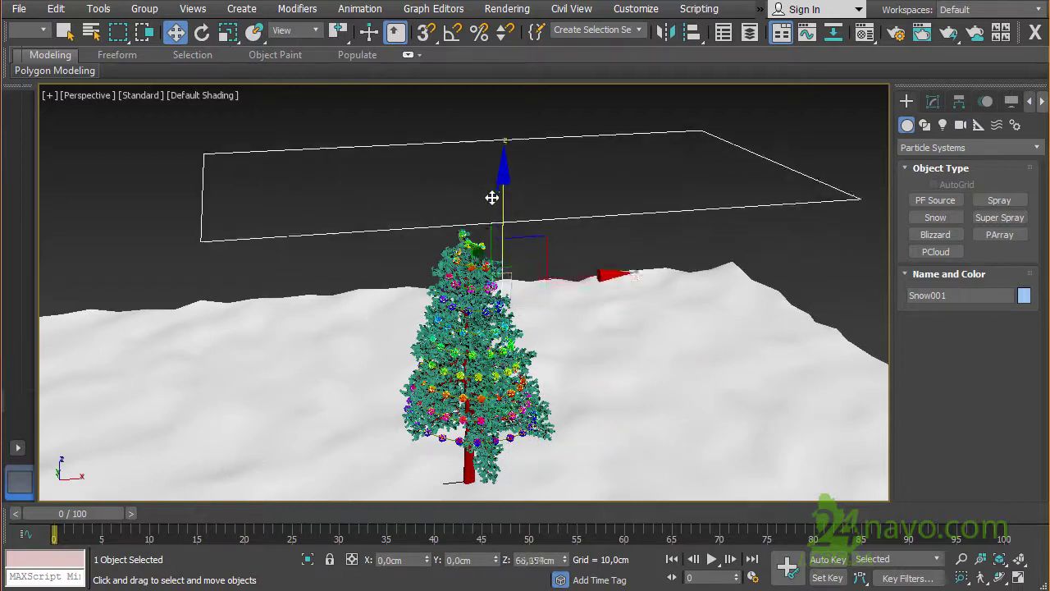
Step: Set the snow Render Count to 2000 and the flake size to 0.5 cm
click(931, 102)
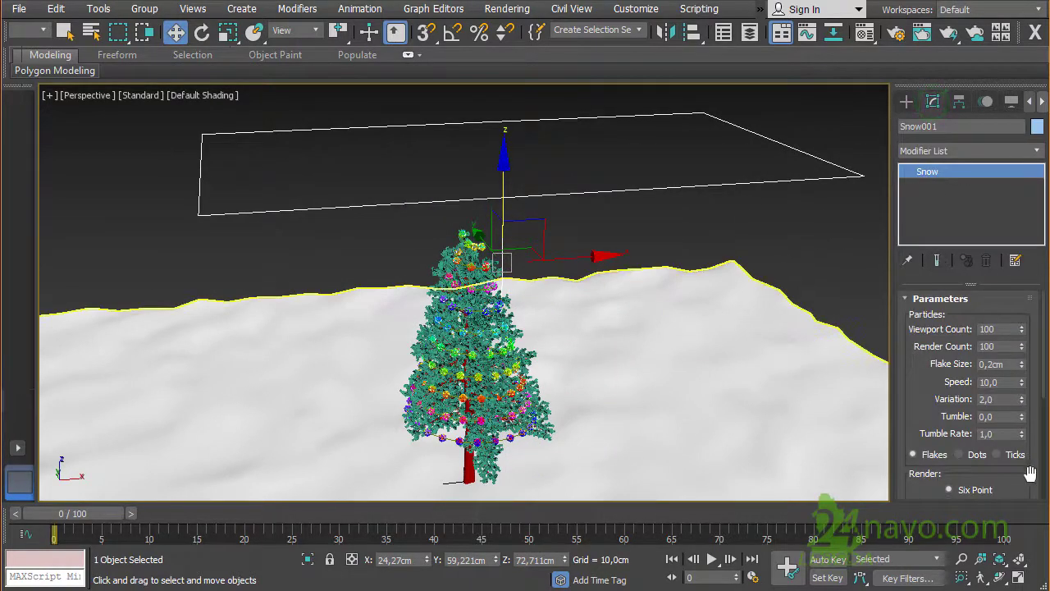
click(1019, 559)
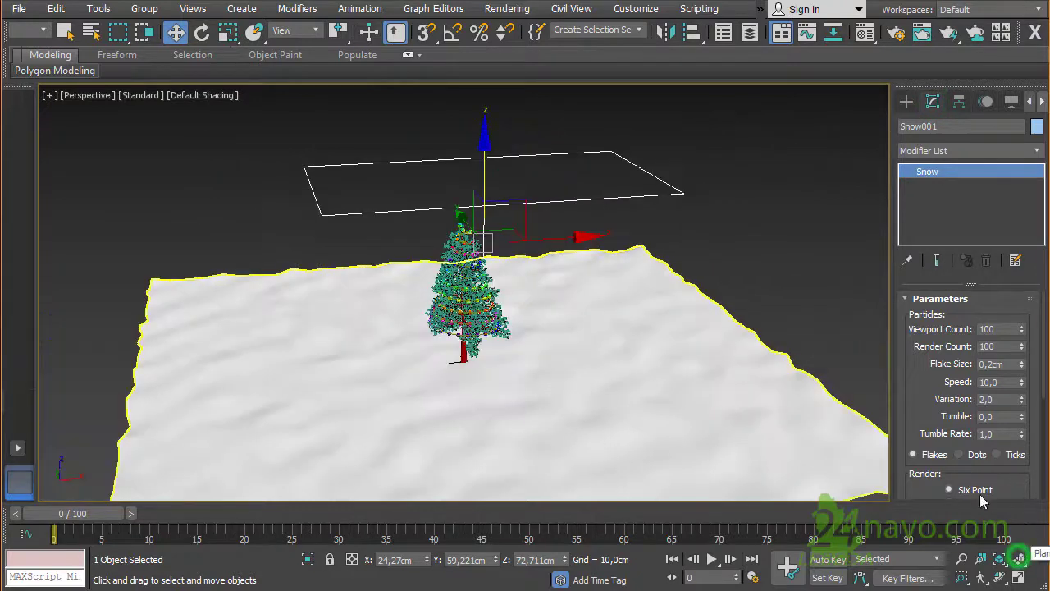
key(q)
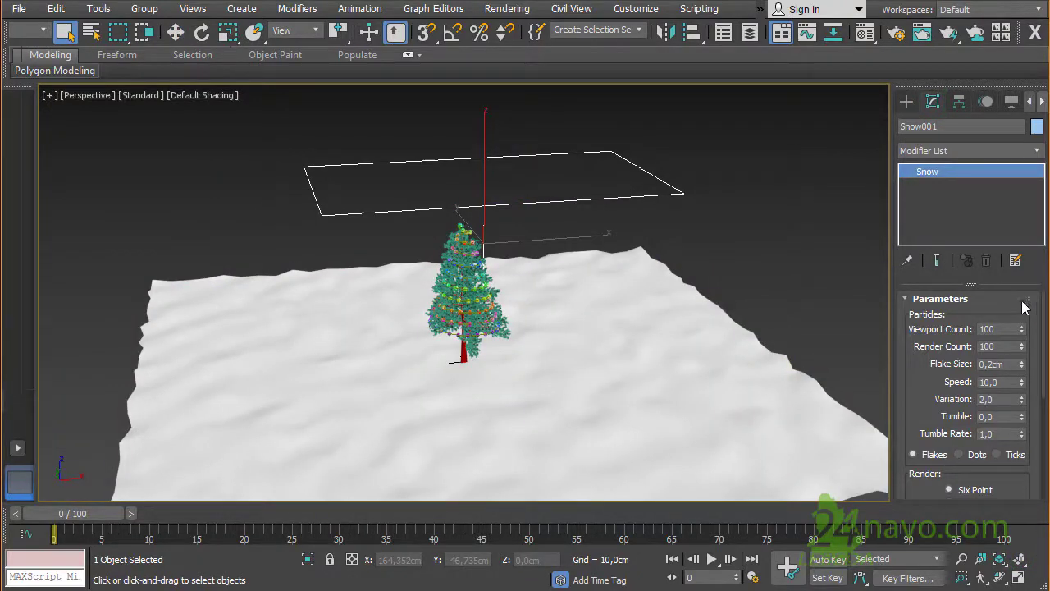
double_click(1000, 346)
text(00)
double_click(989, 366)
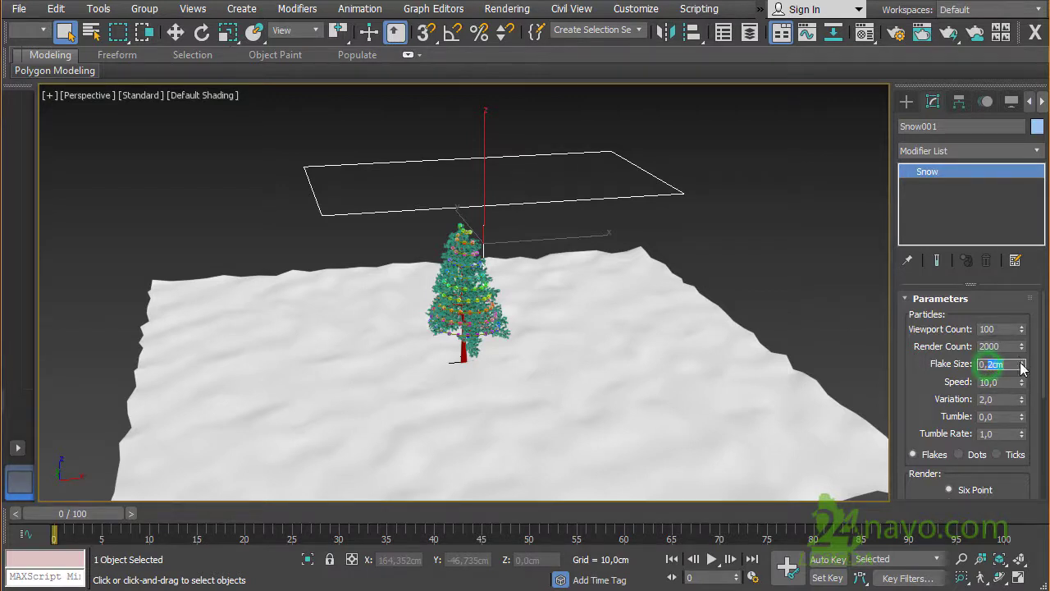
text(0,5)
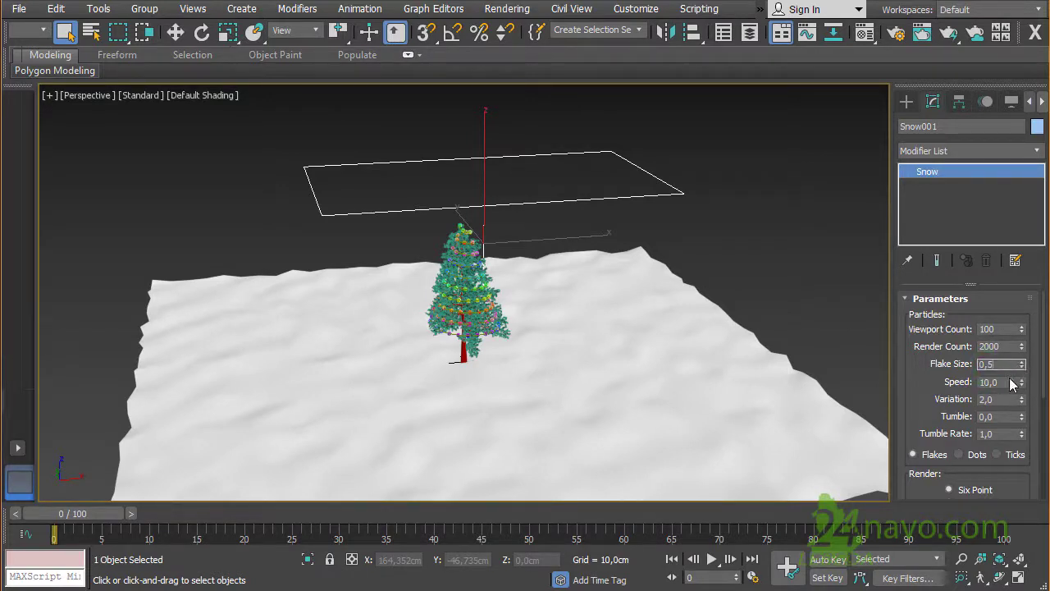
Step: Set the snow speed to 20 and its variation to 20
double_click(1008, 382)
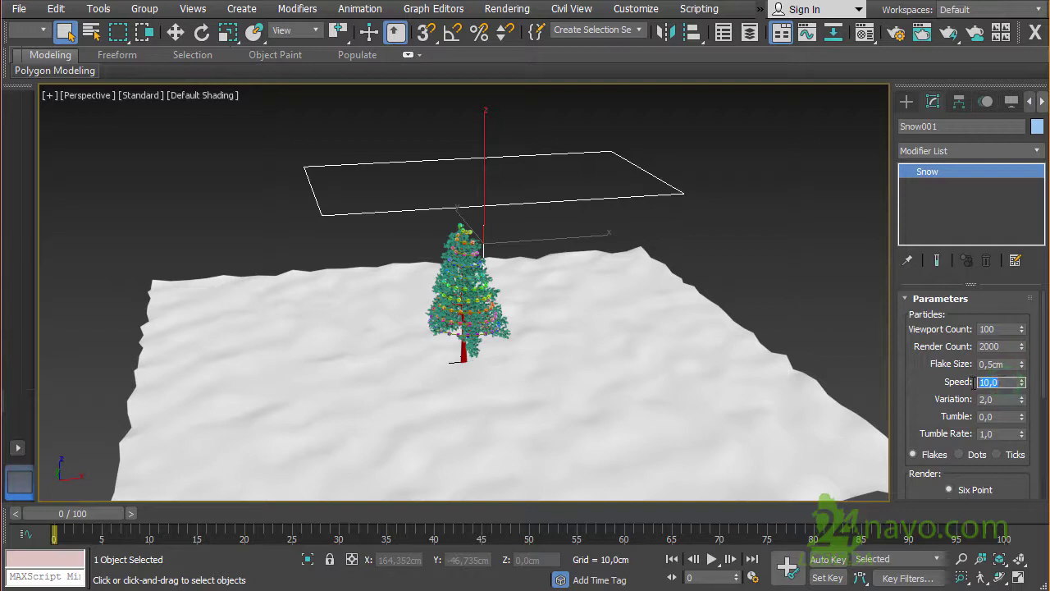
text(20)
double_click(998, 400)
text(20)
drag(935, 410, 934, 398)
scroll(935, 402, down, 3)
scroll(948, 404, down, 1)
Step: Render flakes as Facing and set the snowfall to start at frame -200 with life 200
click(951, 419)
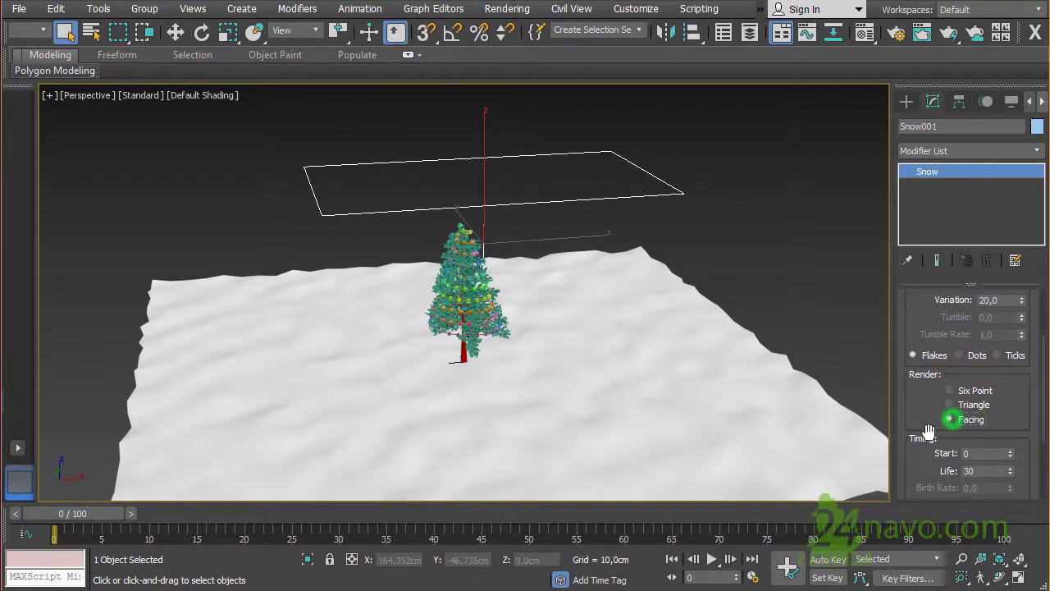
scroll(919, 403, down, 2)
scroll(919, 418, down, 2)
double_click(980, 373)
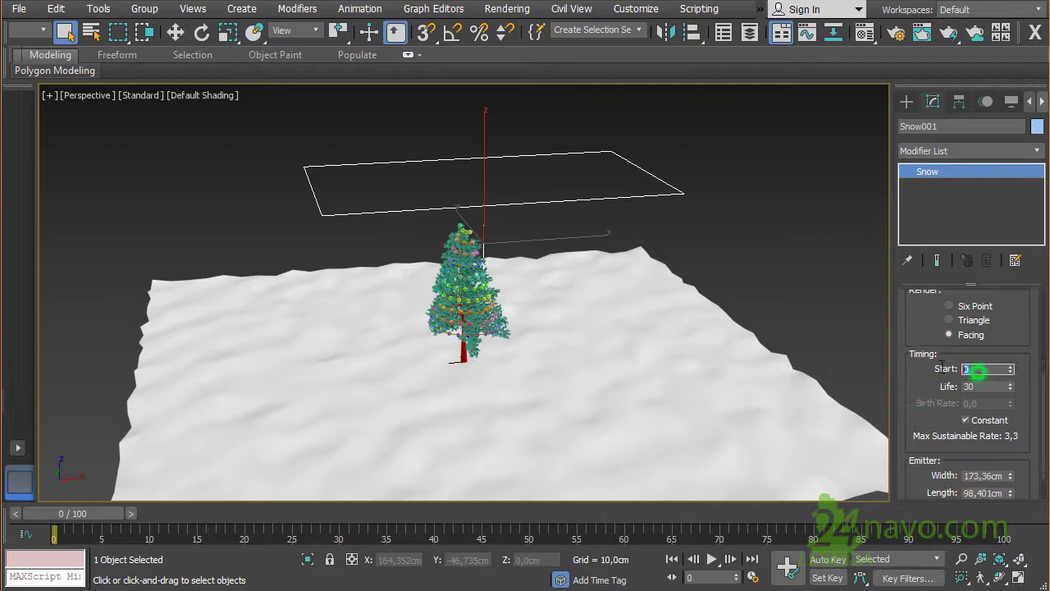
text(-200)
key(Tab)
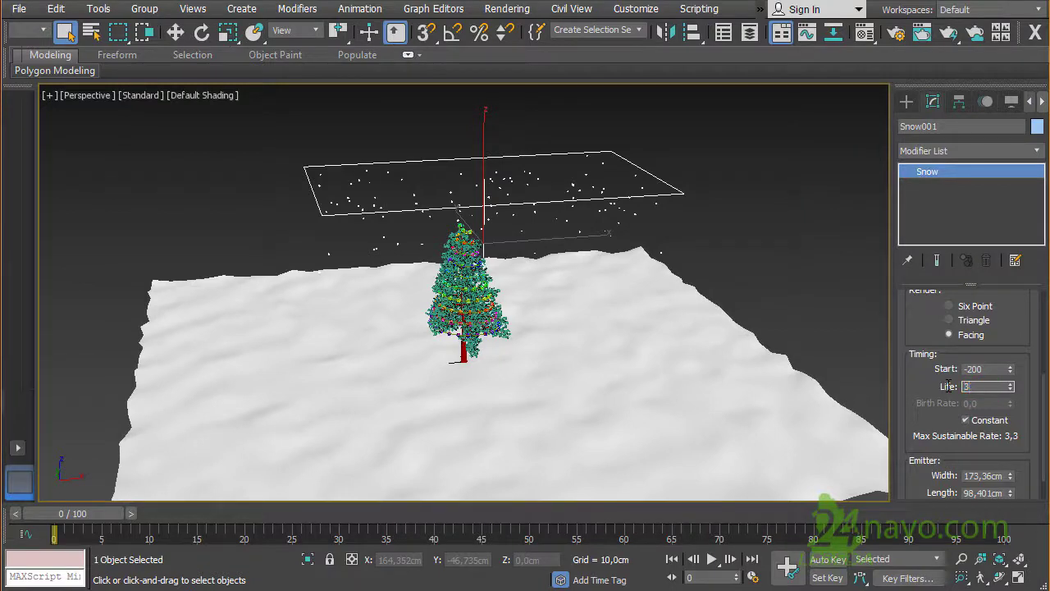
text(00)
double_click(991, 369)
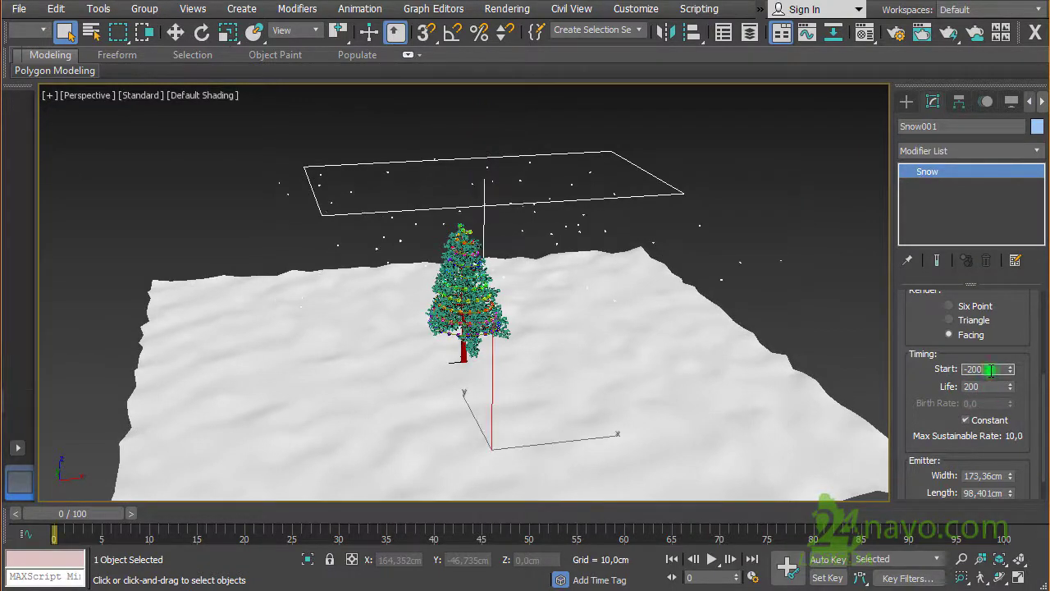
scroll(984, 441, down, 2)
Step: Make the snow emitter 200 cm wide and 200 cm long
double_click(984, 440)
text(2)
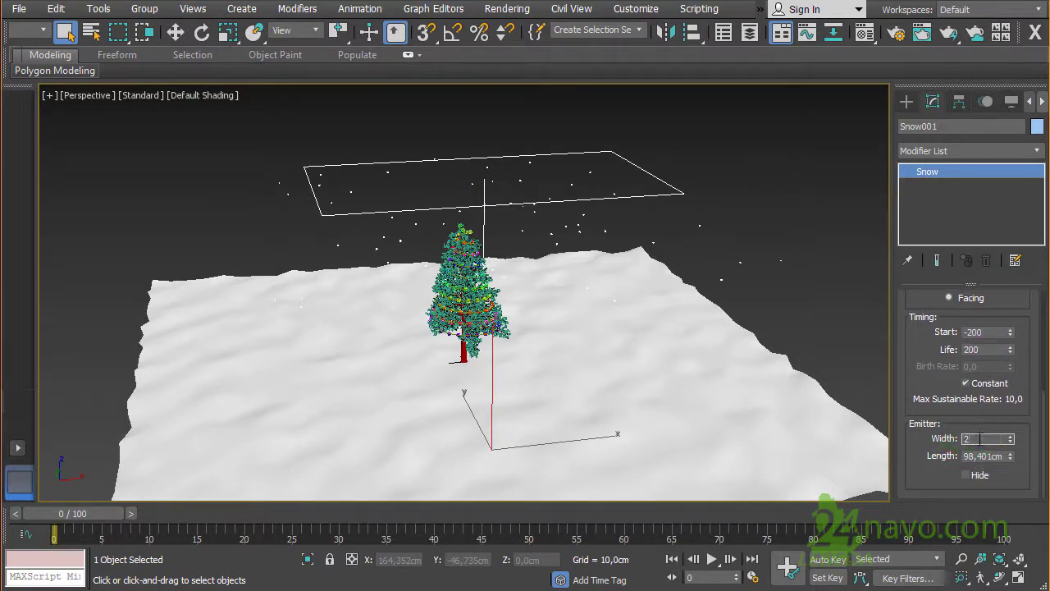
text(00)
key(Return)
double_click(987, 457)
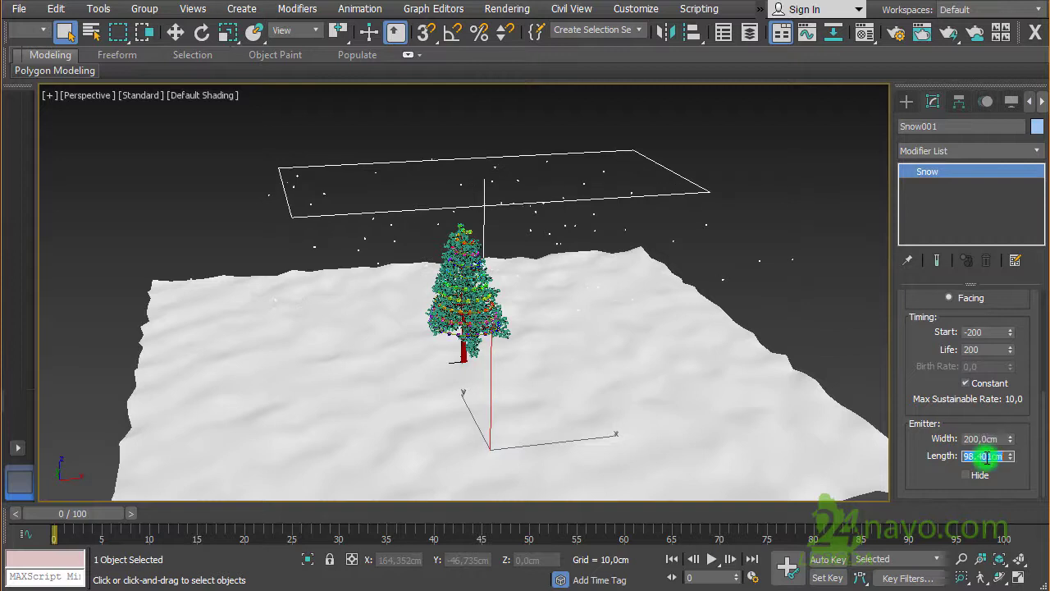
text(200)
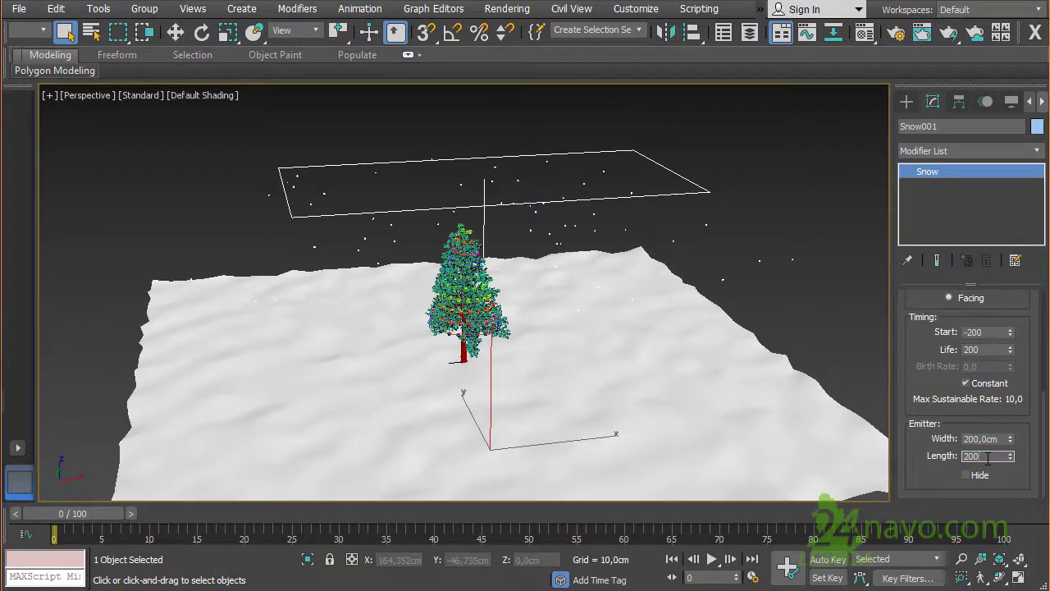
key(Return)
double_click(985, 439)
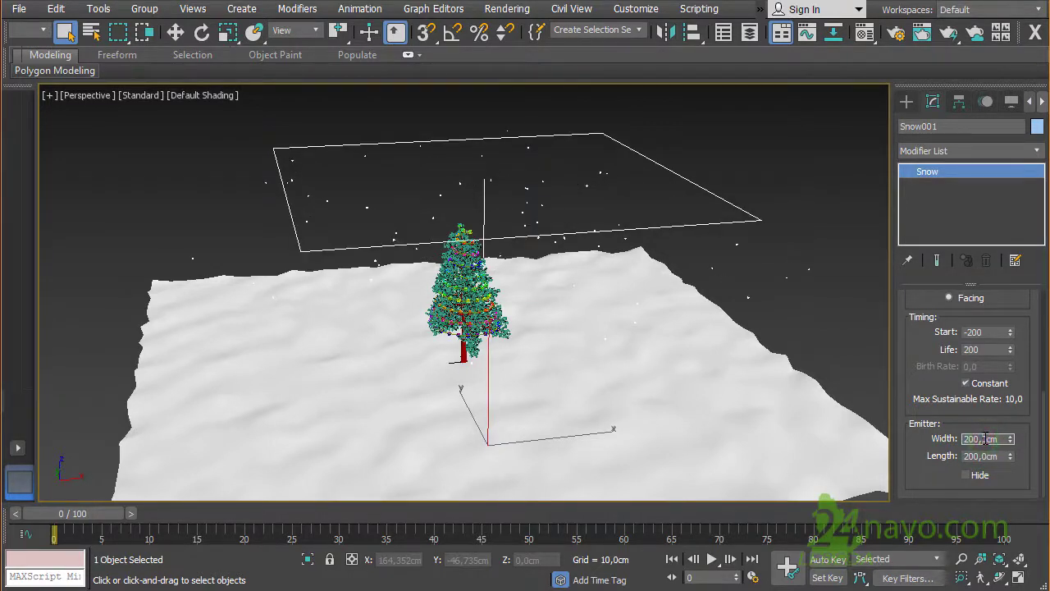
click(984, 439)
click(176, 32)
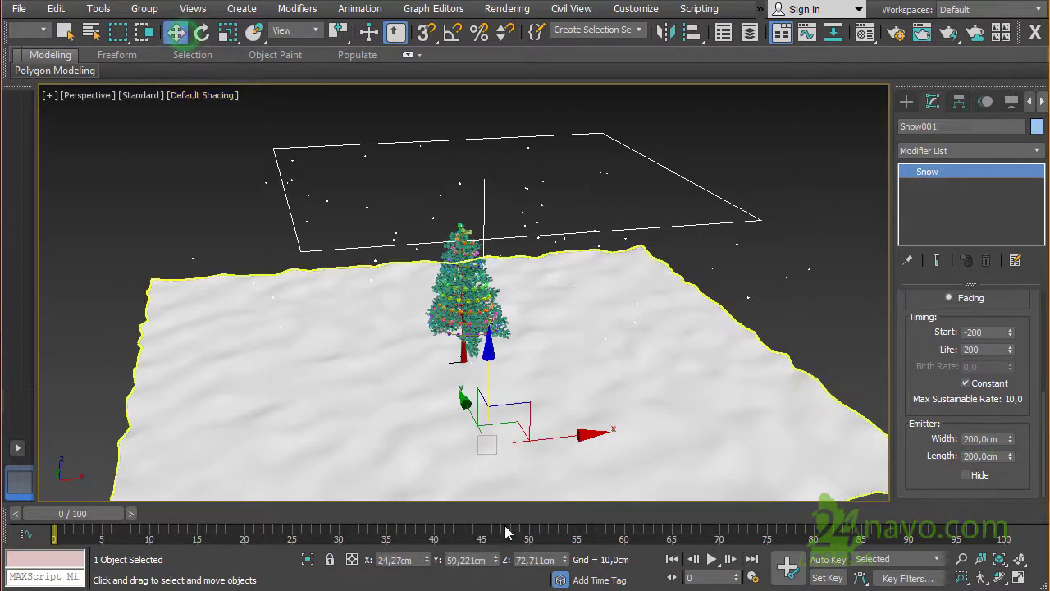
Step: Centre the snow emitter over the tree at X 0 and Y 0
double_click(394, 560)
text(0)
double_click(453, 560)
text(0)
double_click(525, 559)
drag(531, 559, 549, 561)
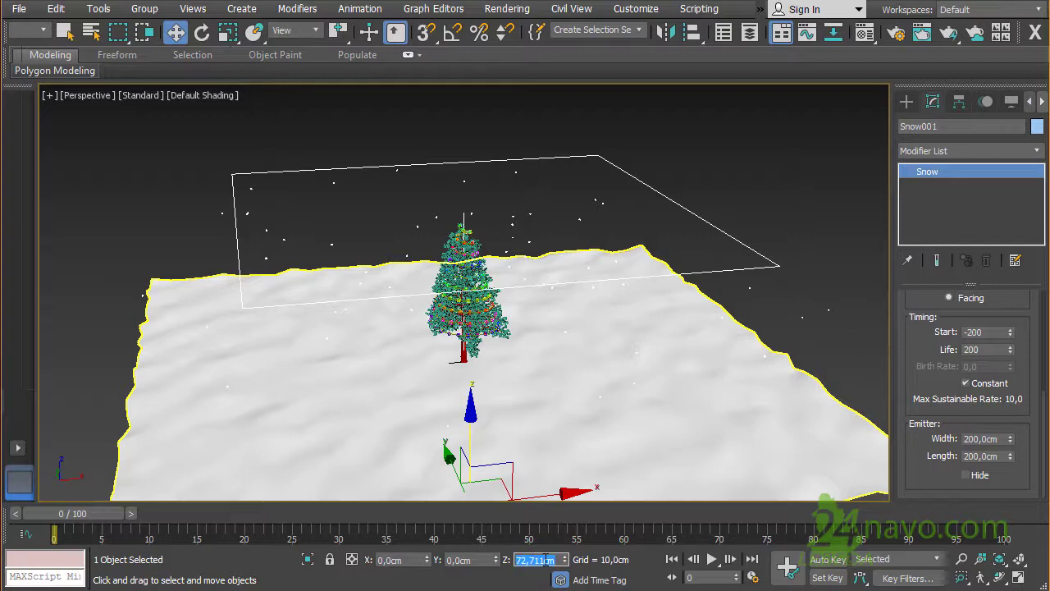
Step: Raise the snow emitter to a Z height of 100 cm
click(1000, 578)
drag(460, 418, 472, 369)
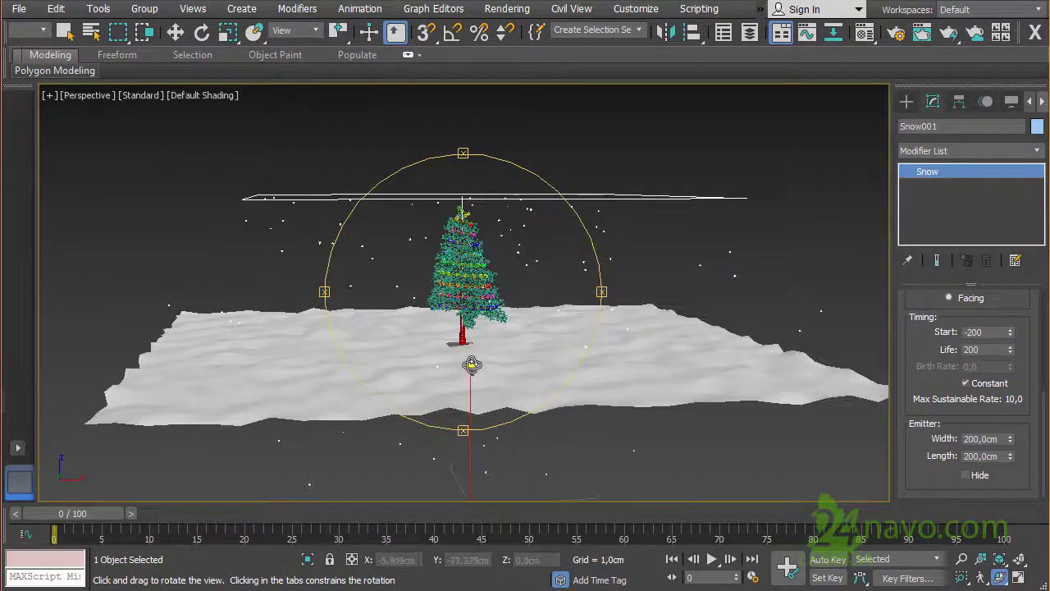
key(w)
drag(471, 424, 468, 387)
double_click(528, 560)
text(100)
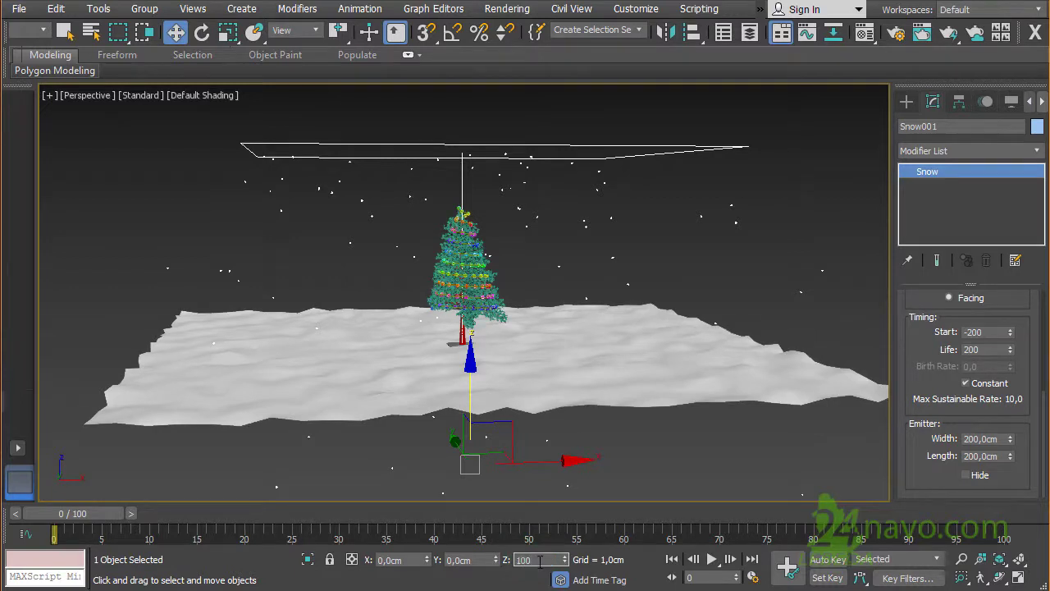
key(Return)
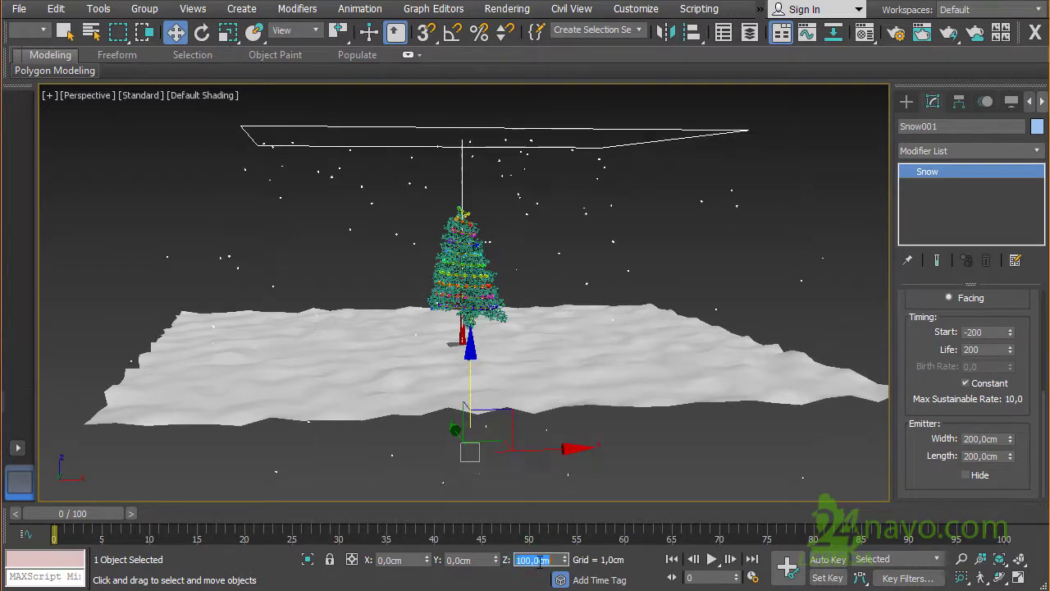
Step: Merge sneg.max from the renderoutput folder and move its Snow01 emitter to the right of the tree
key(alt+Tab)
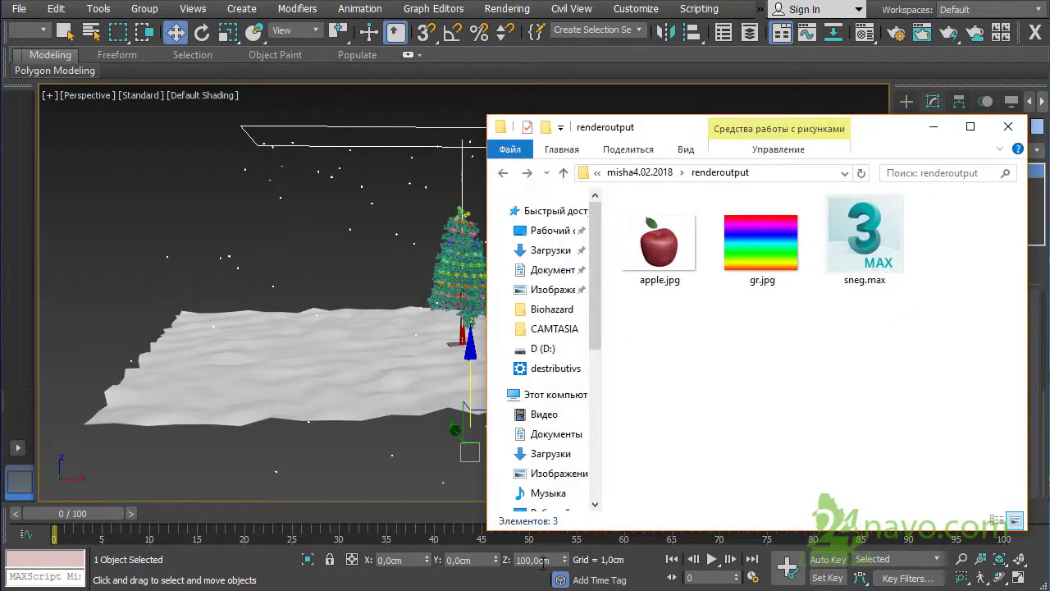
drag(853, 291, 122, 329)
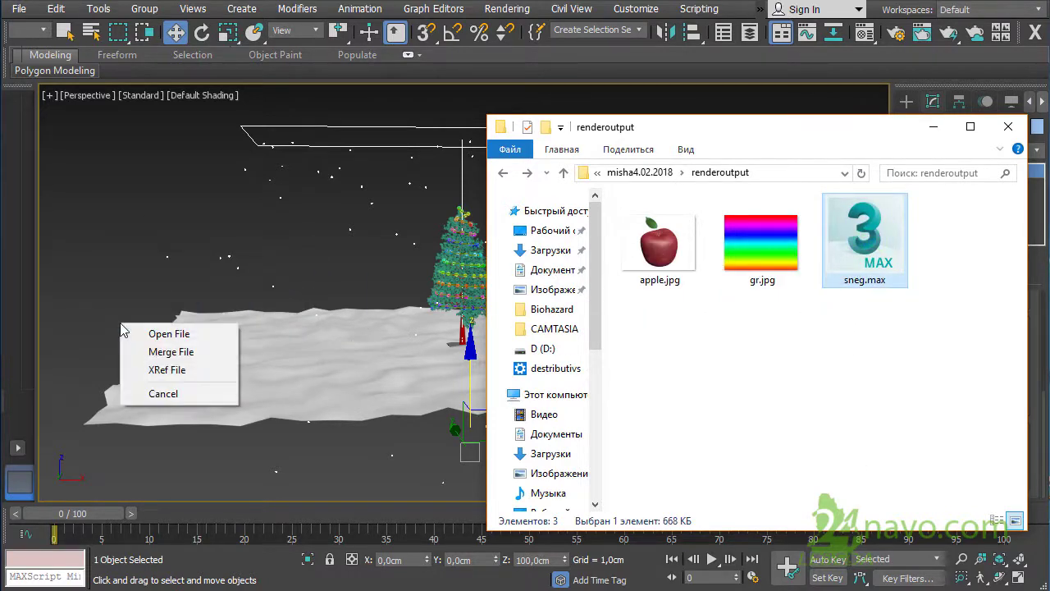
click(206, 353)
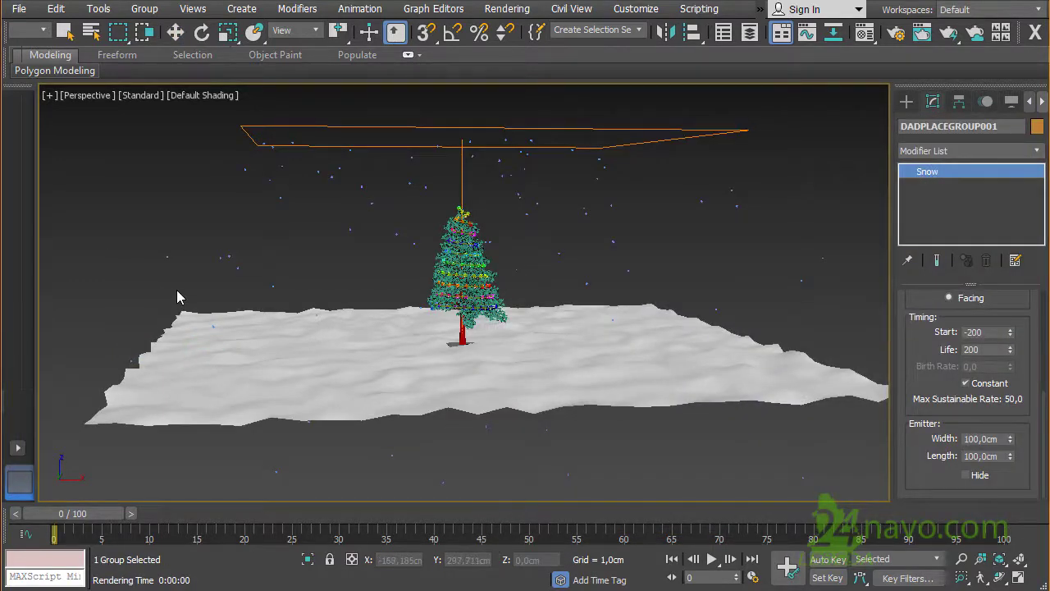
scroll(178, 297, down, 5)
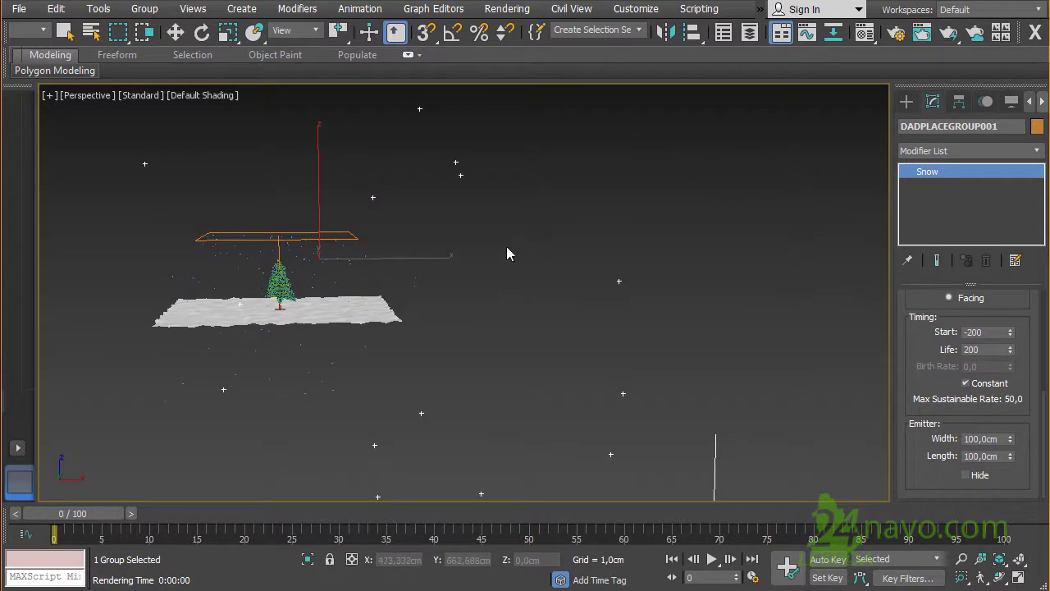
click(175, 32)
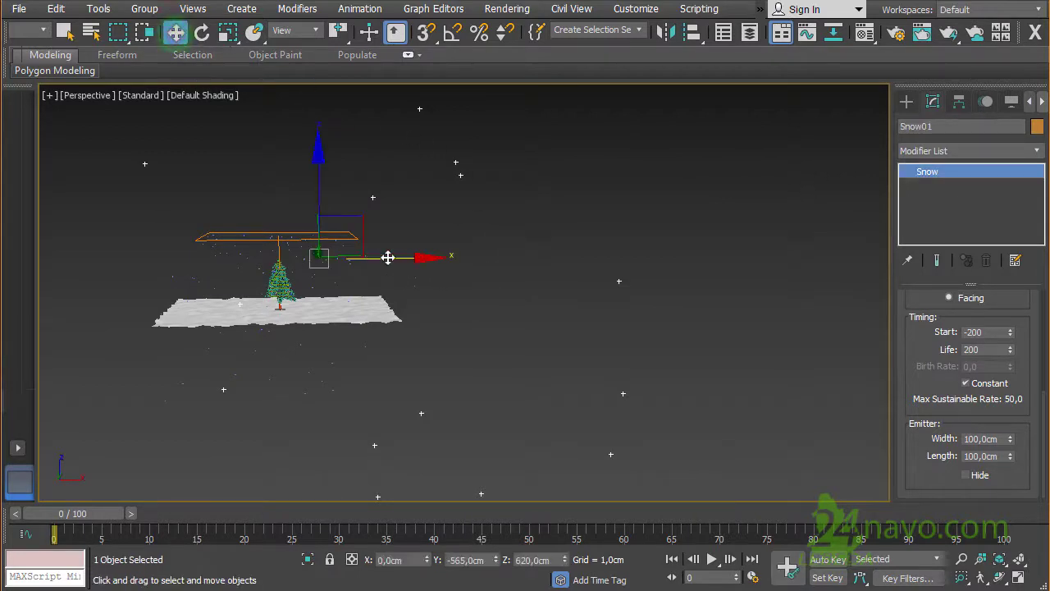
drag(358, 217, 618, 276)
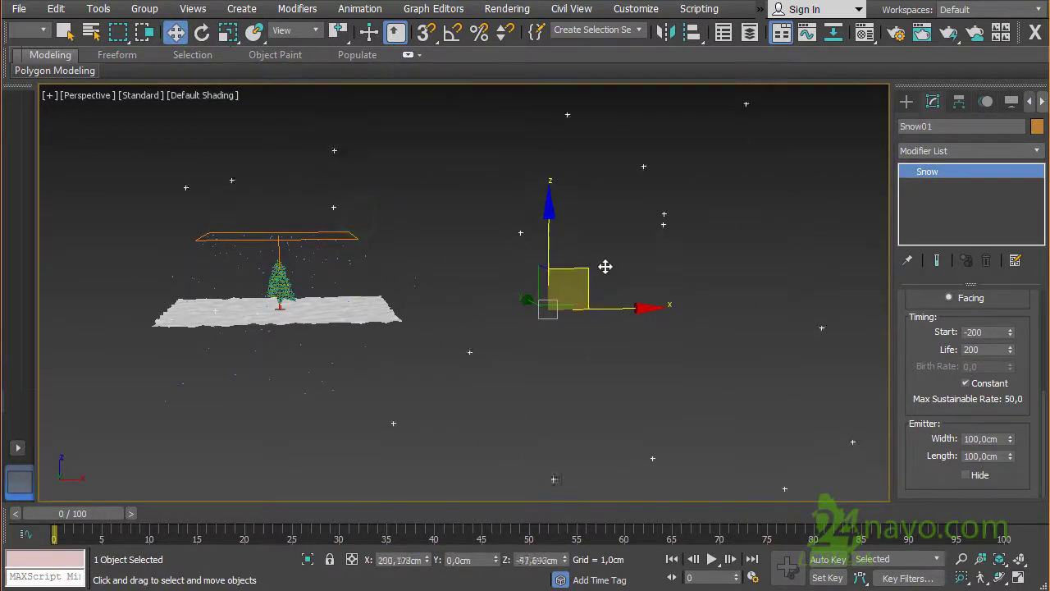
Step: Pick the Snow material from Snow01 into an empty Material Editor slot
key(m)
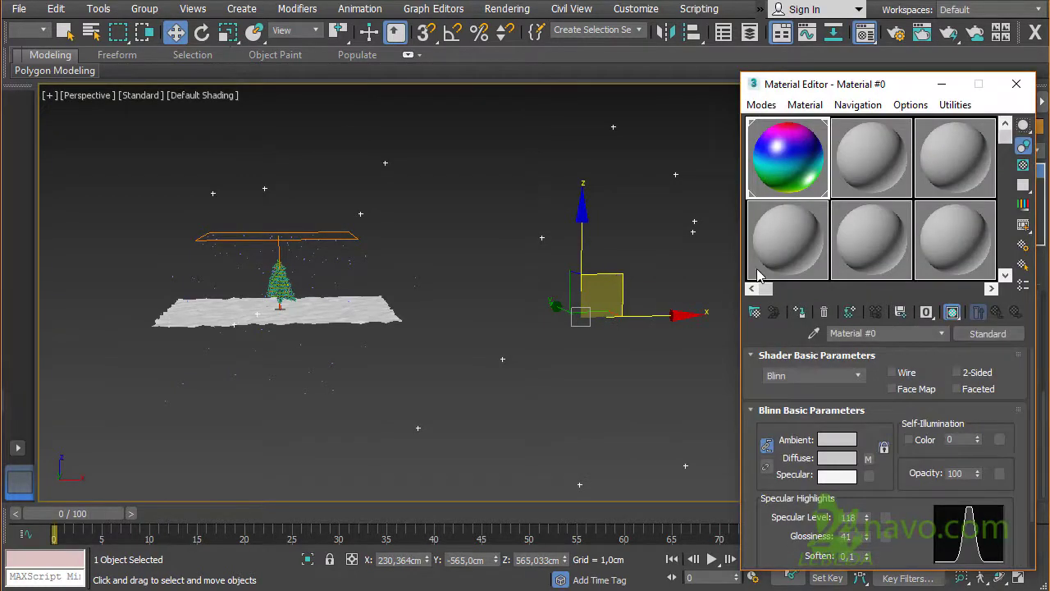
click(791, 250)
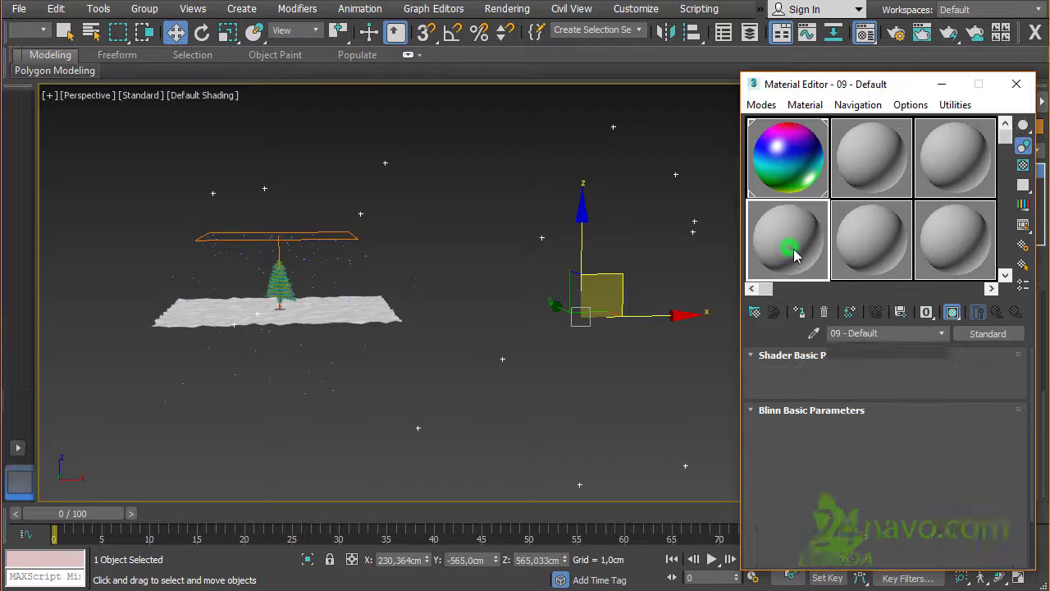
click(815, 333)
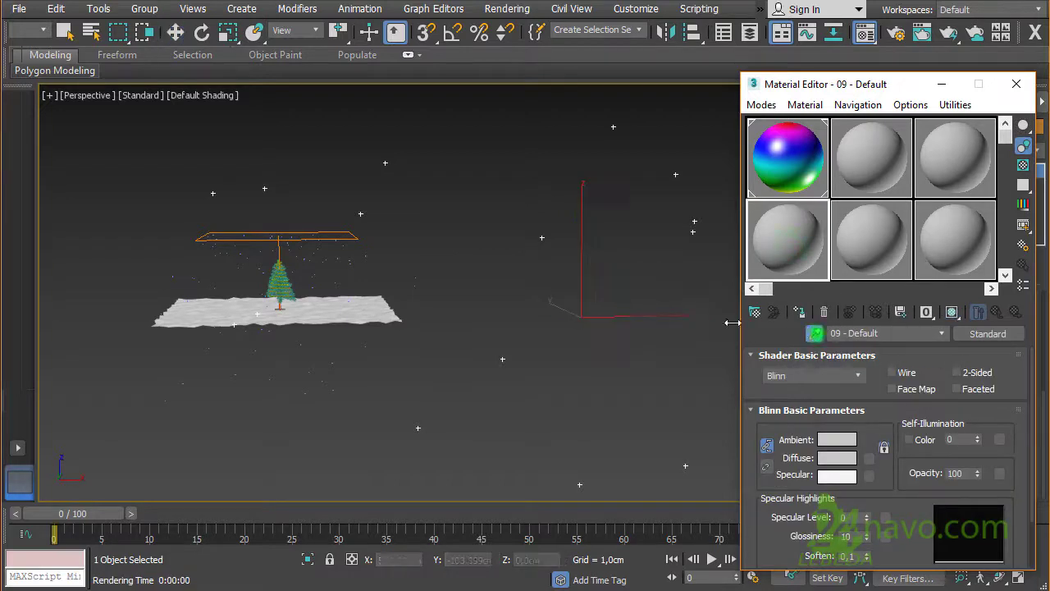
click(693, 229)
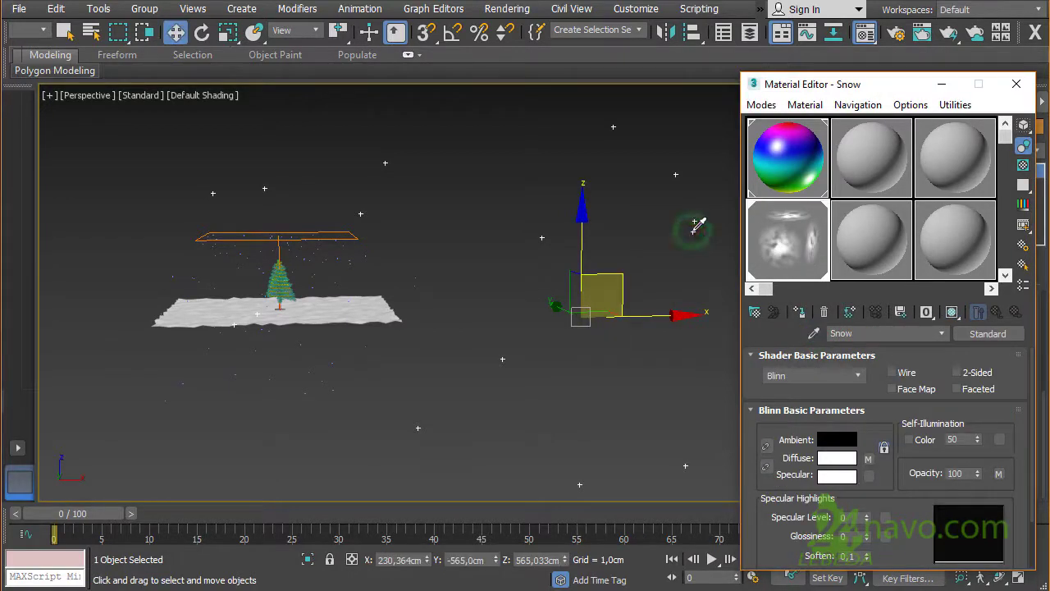
Step: Preview the Snow material enlarged on a checkered background, then delete Snow01
double_click(790, 242)
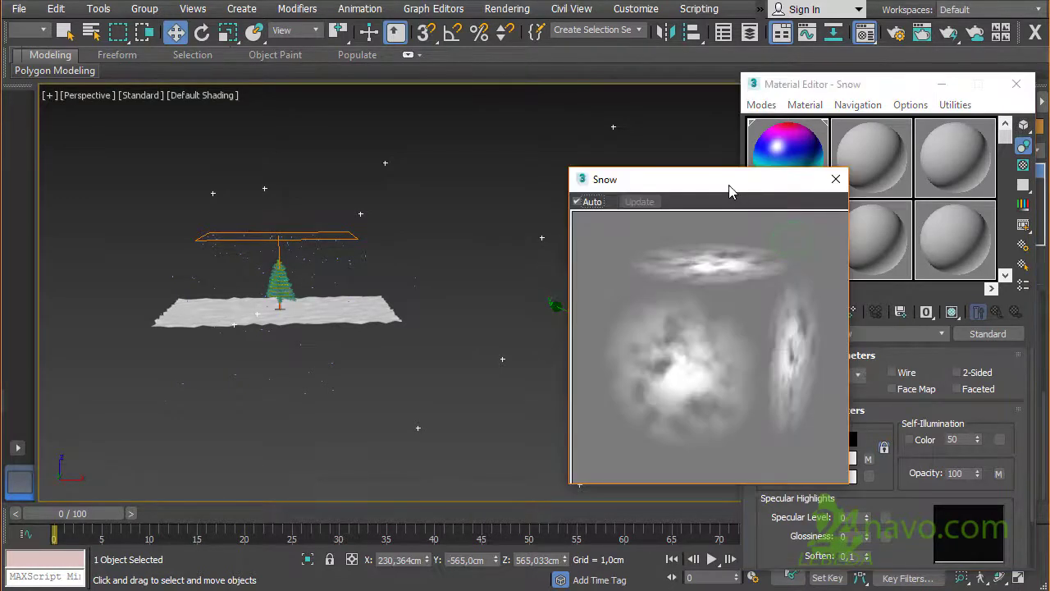
drag(731, 191, 550, 159)
click(1023, 168)
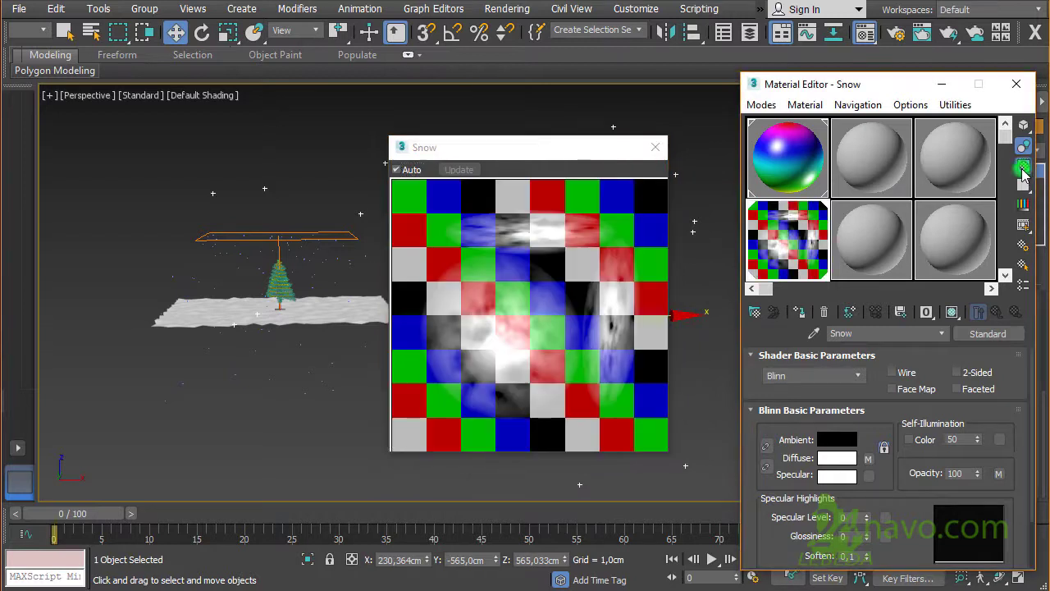
click(1023, 169)
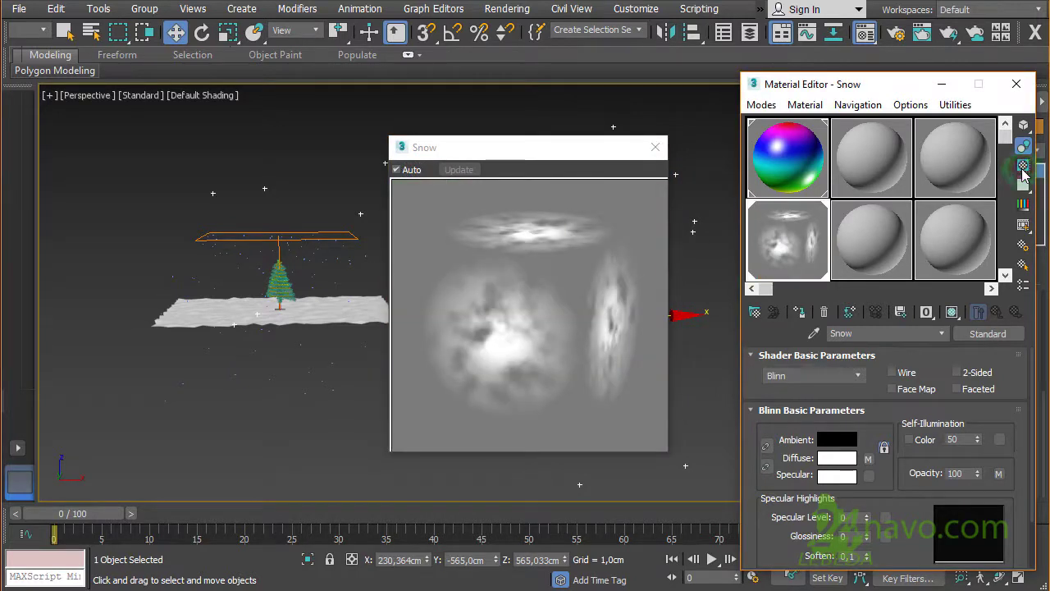
click(1023, 168)
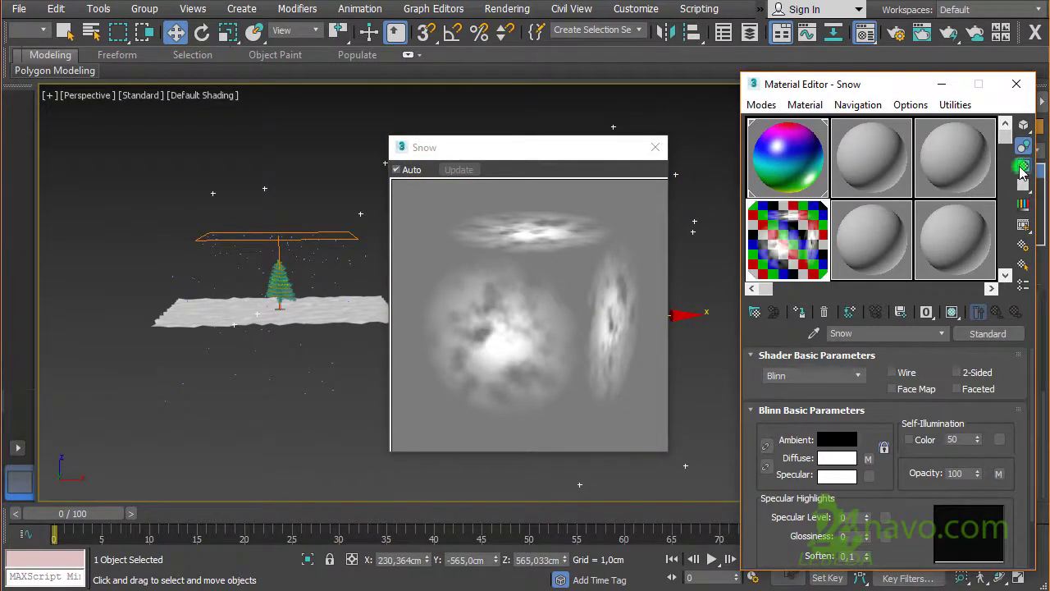
click(655, 147)
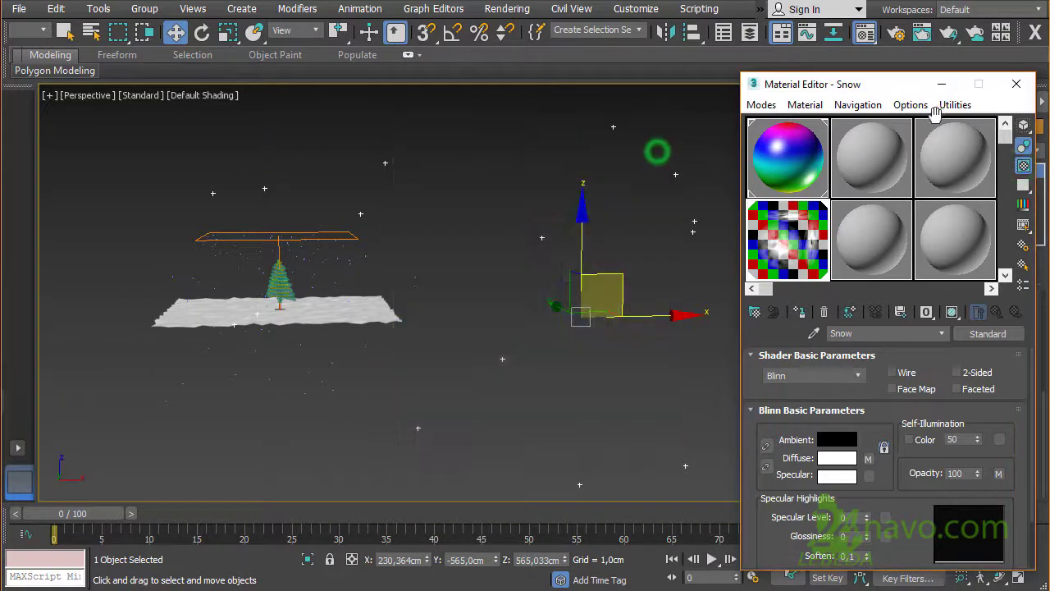
click(1016, 84)
key(Delete)
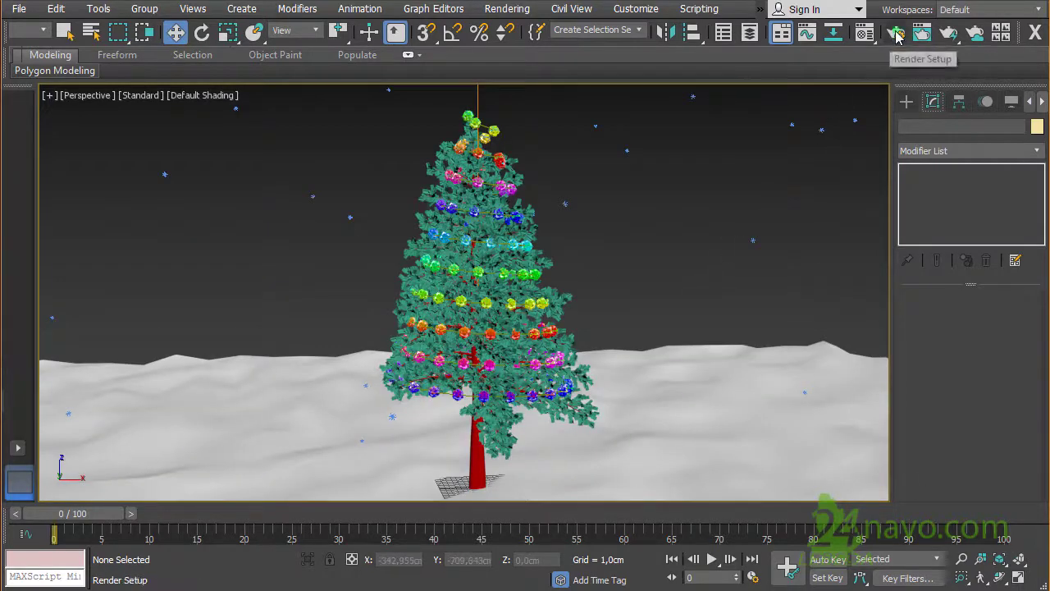
Step: Render a production test frame of the snowy tree scene
key(F10)
drag(952, 5, 520, 63)
click(639, 93)
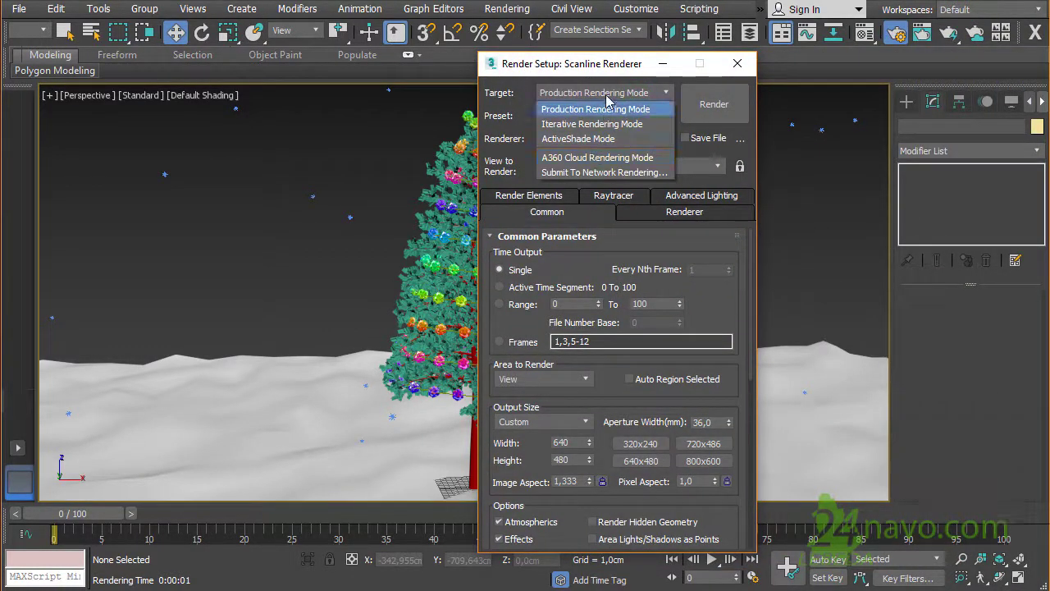
click(608, 108)
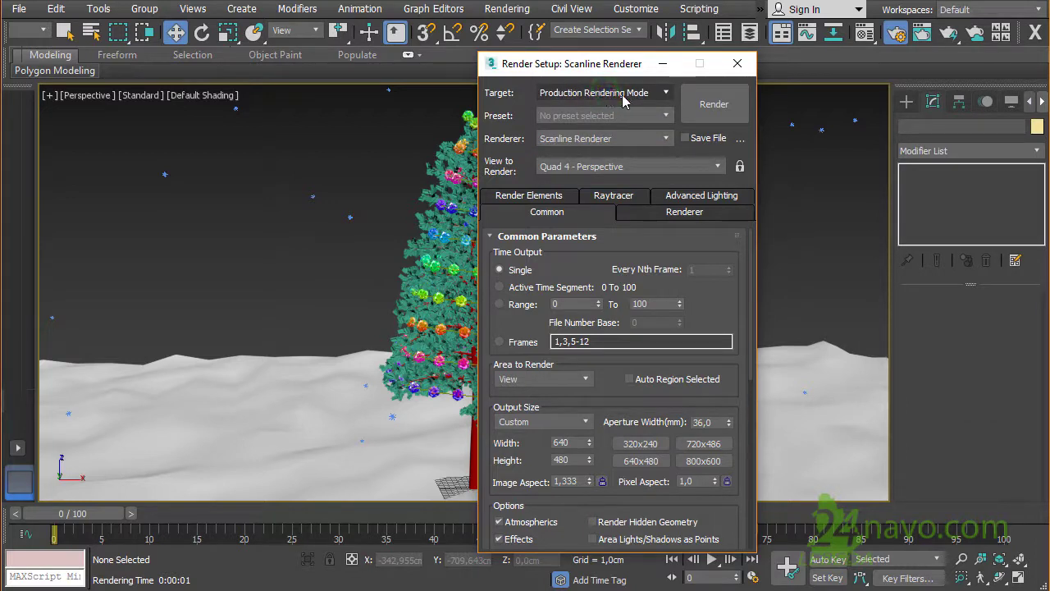
click(661, 93)
click(661, 92)
click(713, 105)
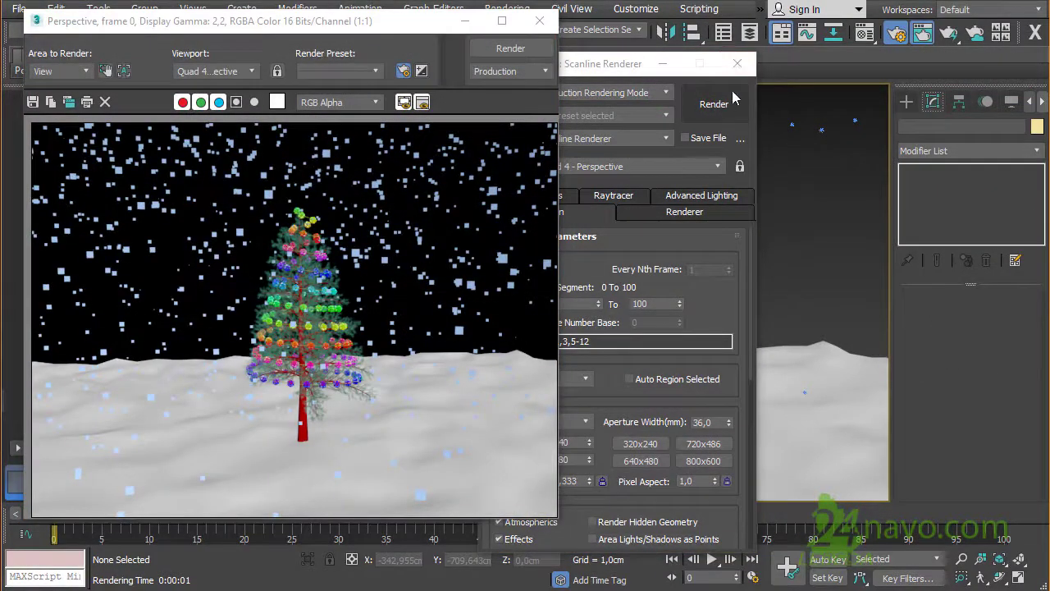
click(741, 66)
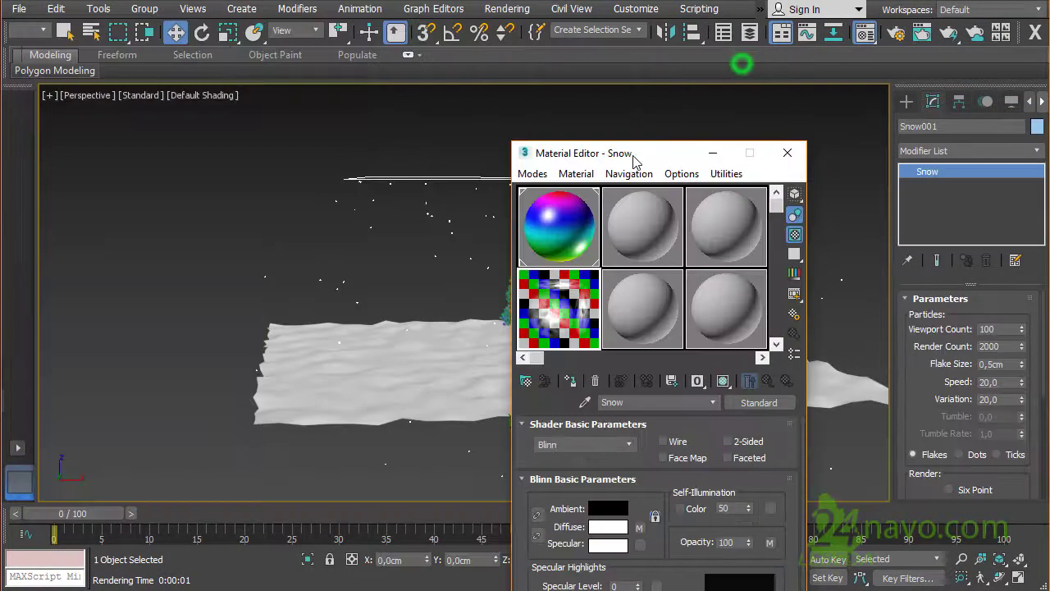
Step: Assign the Snow material to the snow emitter, re-render, and set Time Output to Active Time Segment
drag(632, 154, 789, 79)
mouse_move(710, 220)
mouse_down()
mouse_move(591, 177)
mouse_move(539, 187)
mouse_up()
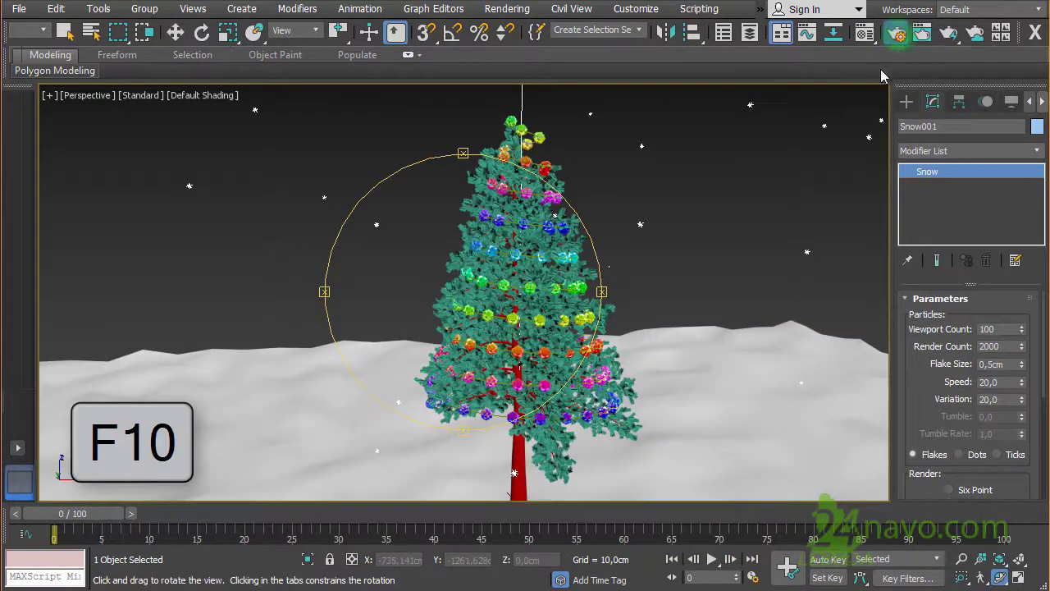
key(F10)
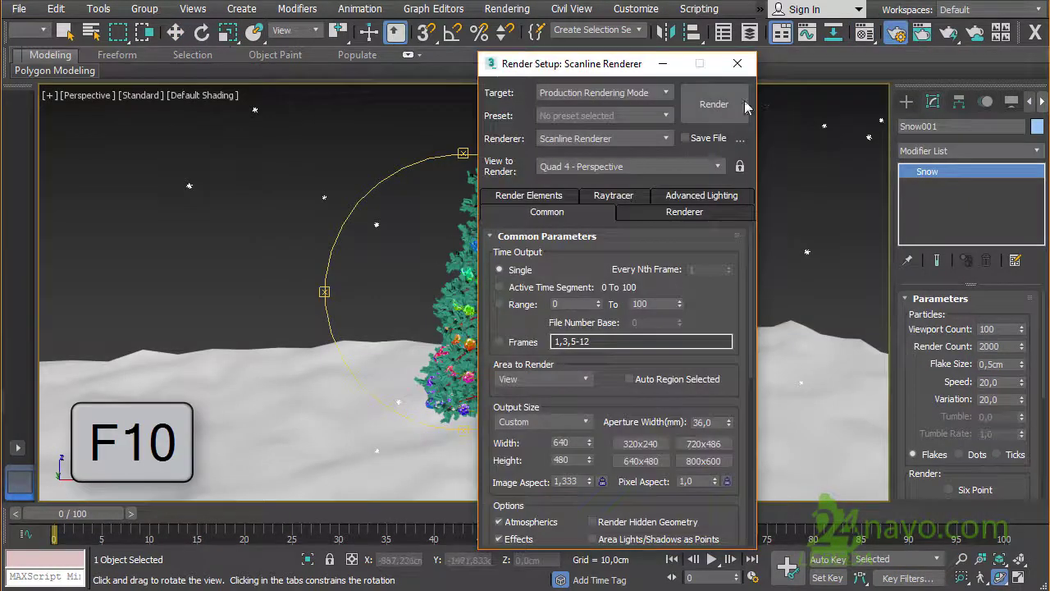
drag(644, 56, 795, 56)
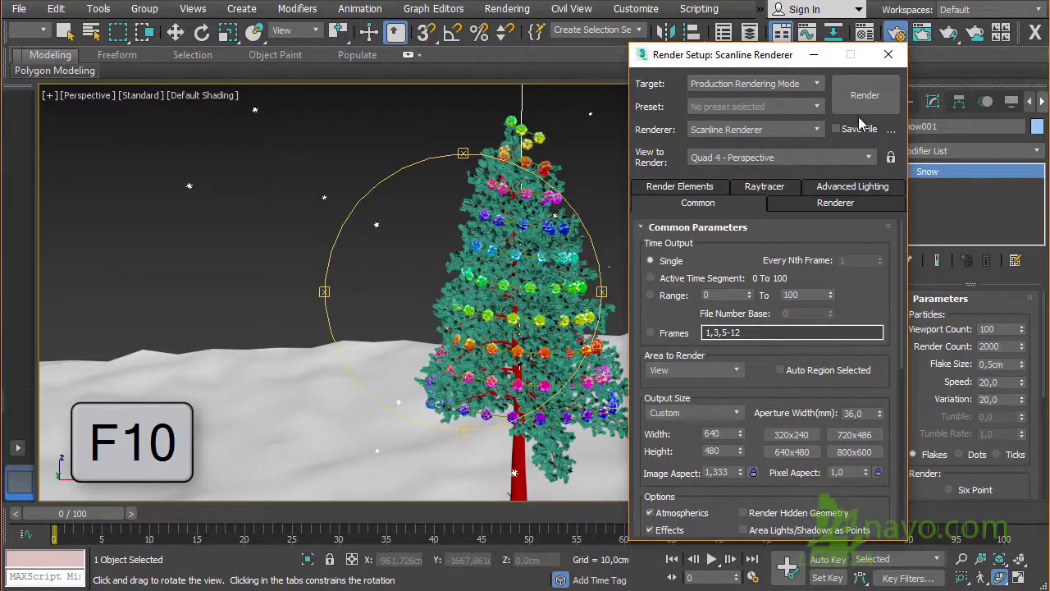
click(861, 106)
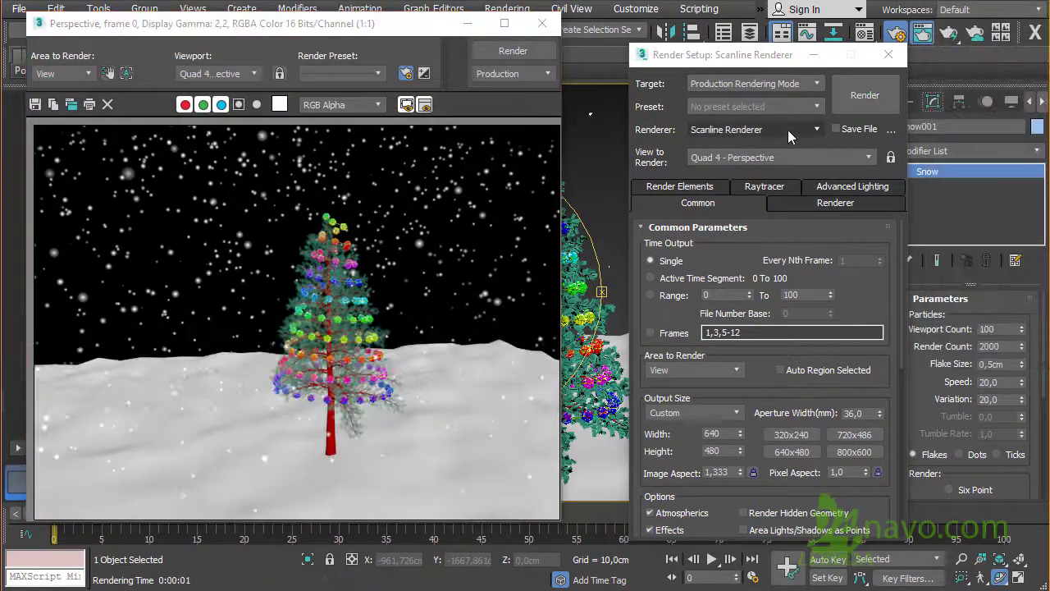
click(651, 279)
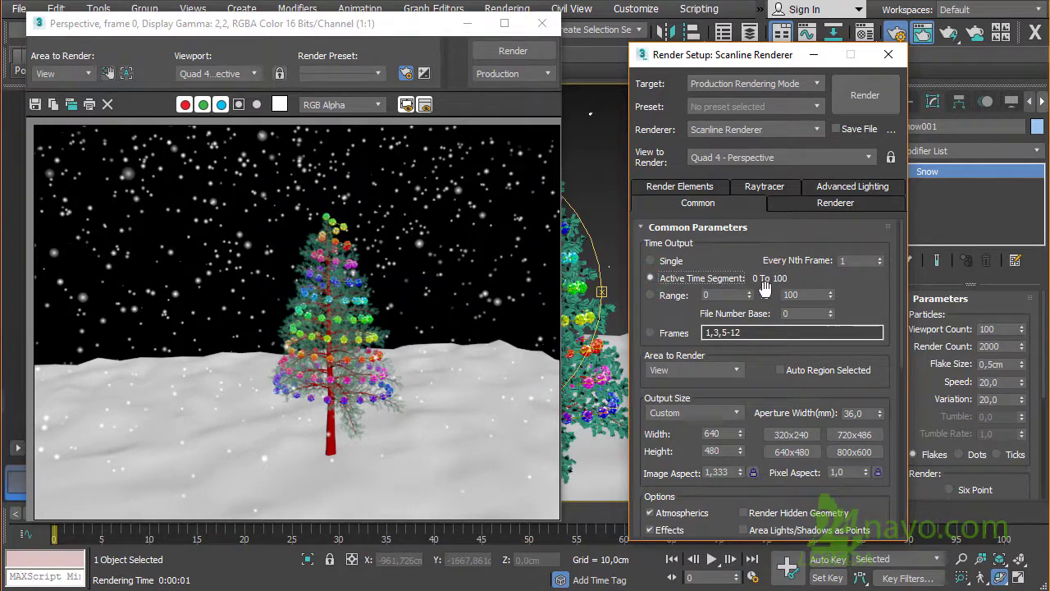
Step: Set the render output size to HDTV (video) at 1280x720
drag(718, 55, 703, 0)
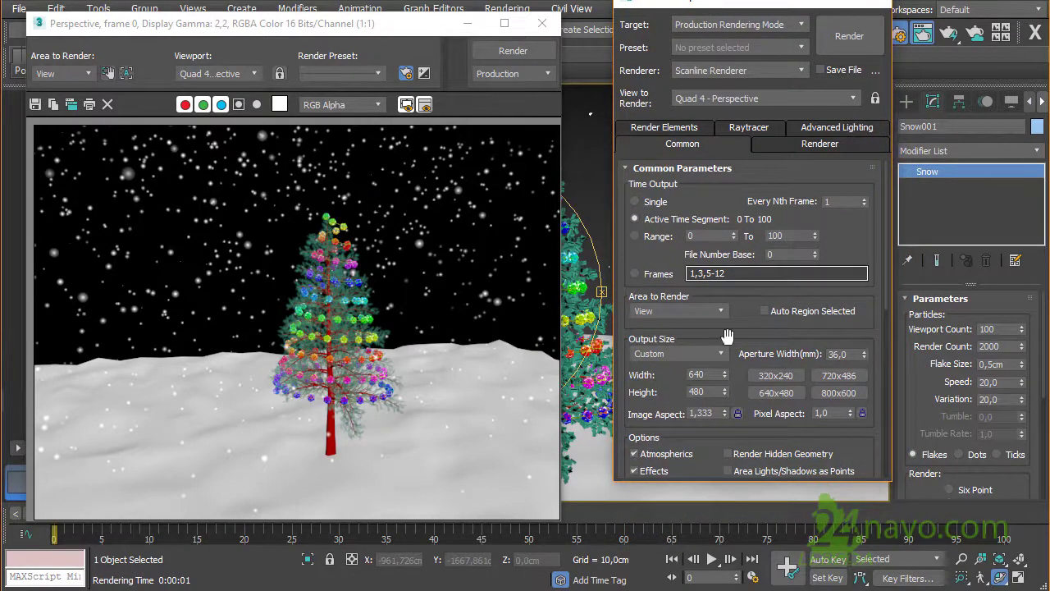
click(720, 353)
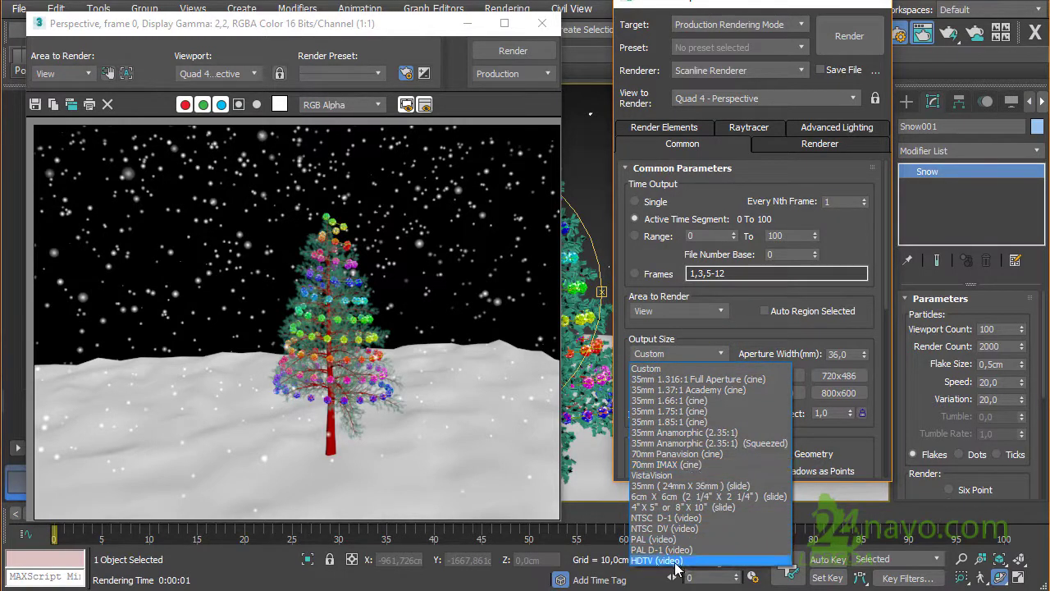
click(673, 560)
click(781, 394)
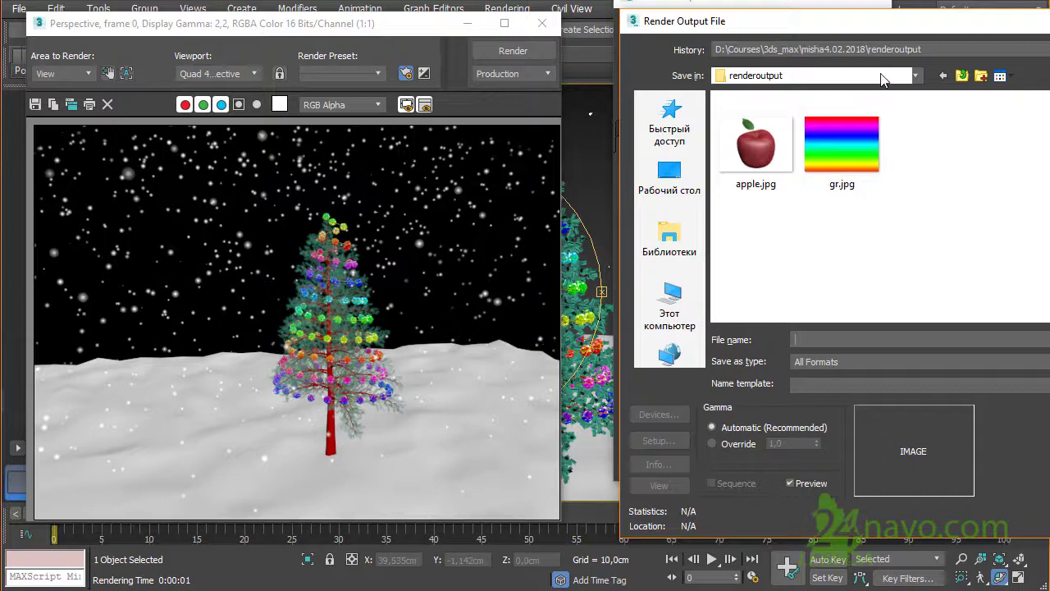
Step: Save the render output as Christmas_tree31.avi with DV Video Encoder compression
text(Christmas tree)
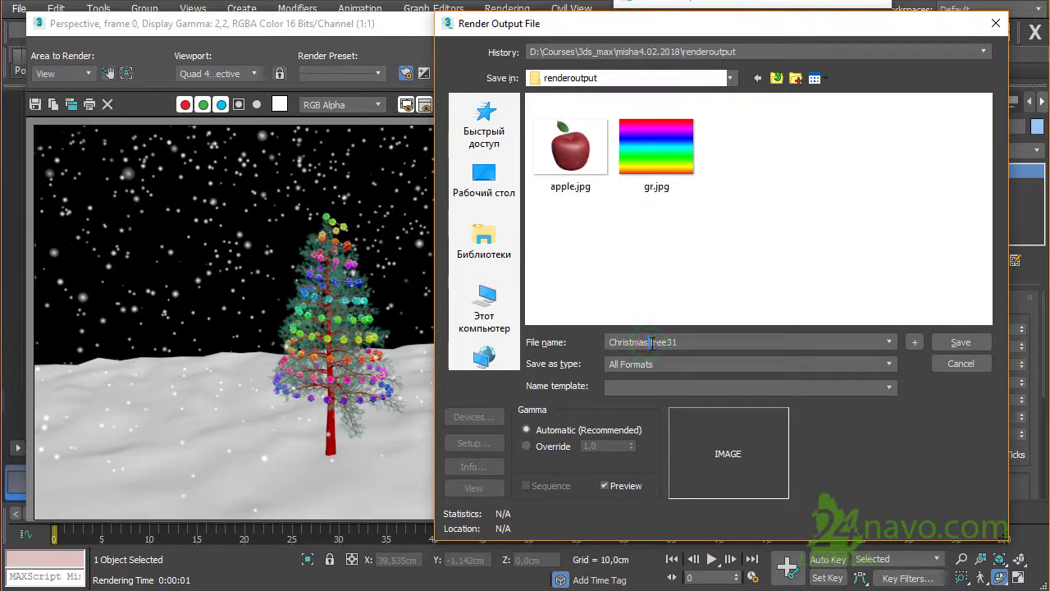
click(734, 367)
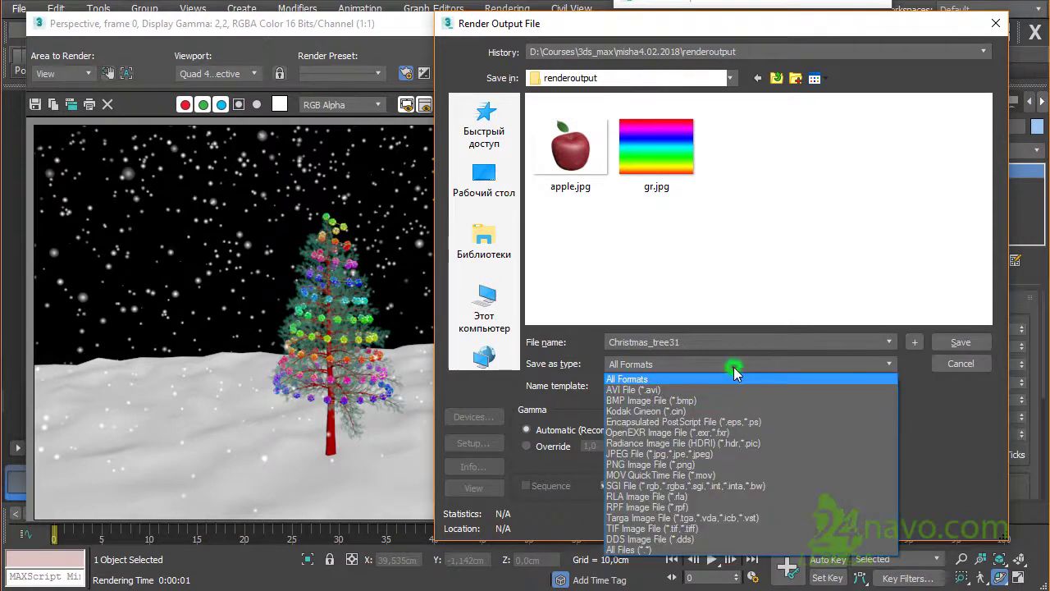
click(651, 390)
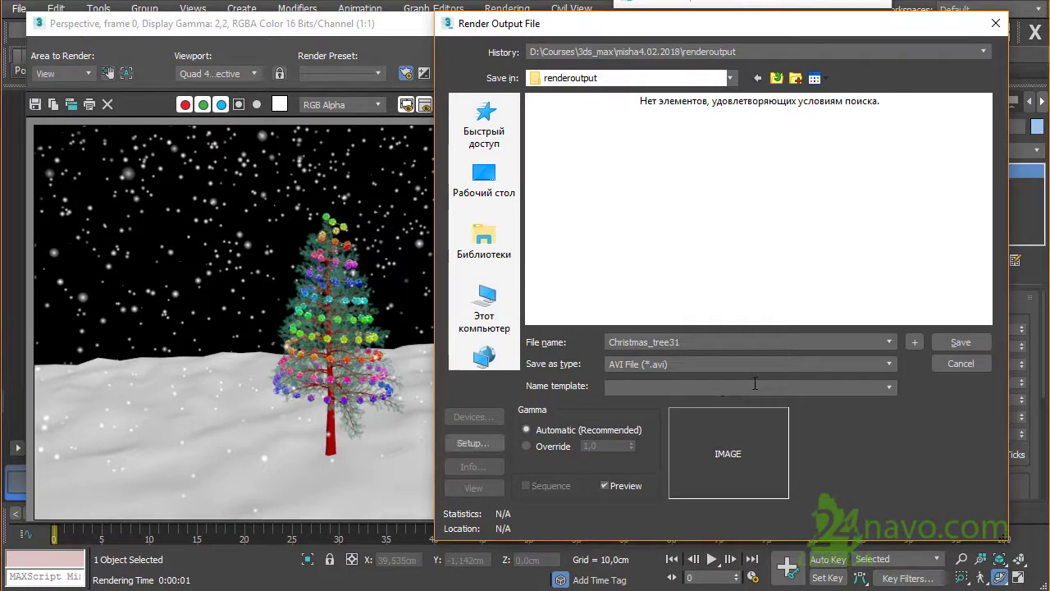
click(500, 442)
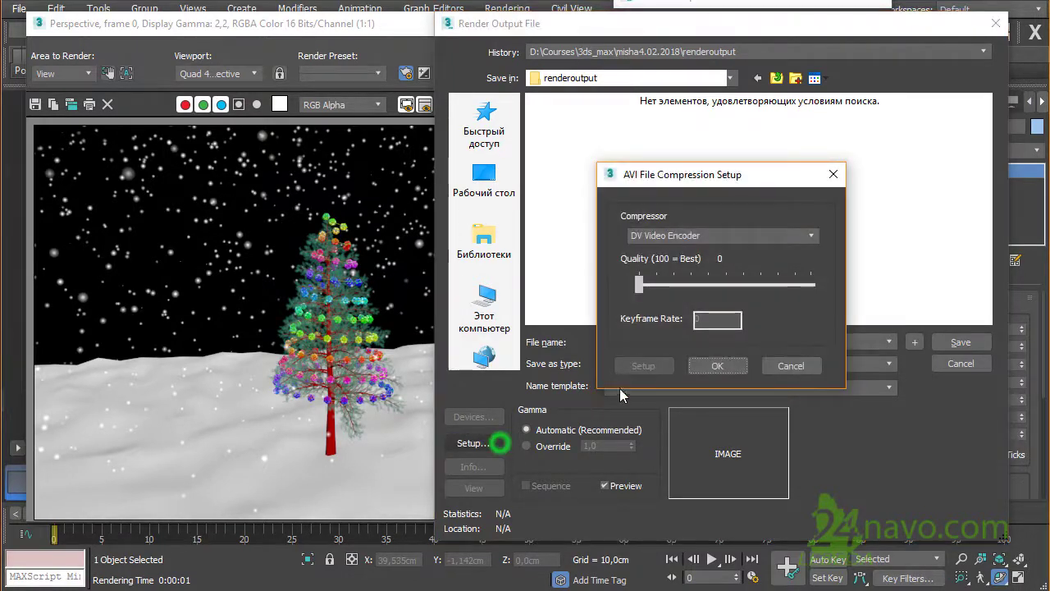
click(778, 235)
click(813, 236)
click(813, 236)
click(715, 367)
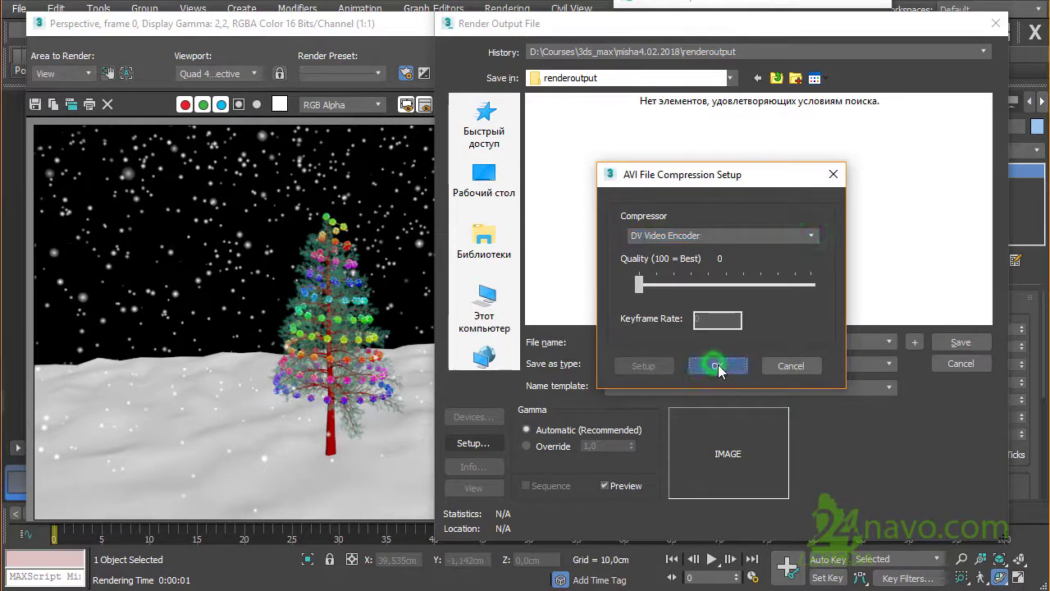
click(968, 343)
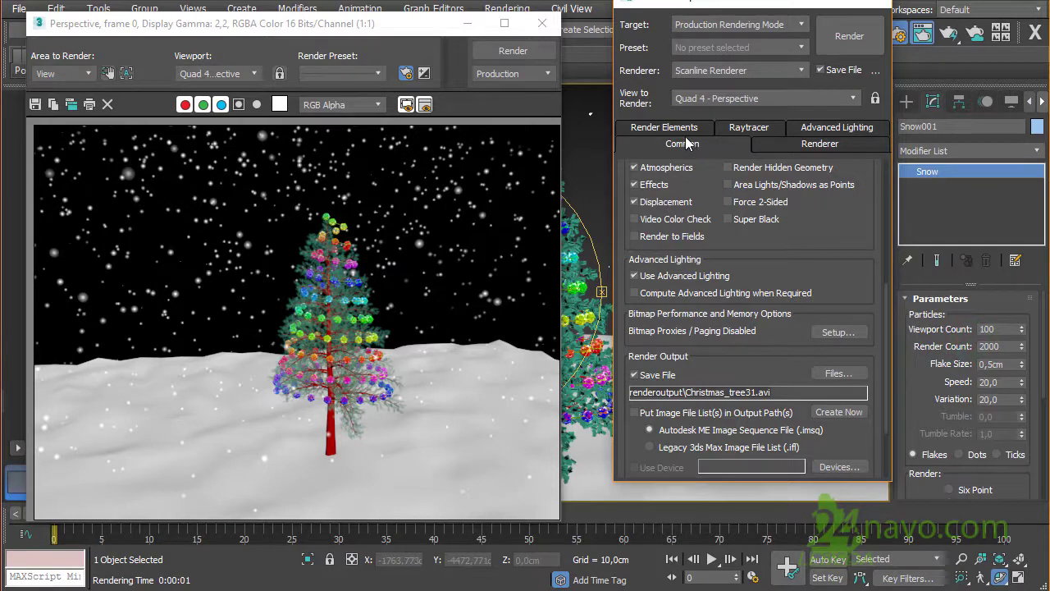
click(542, 23)
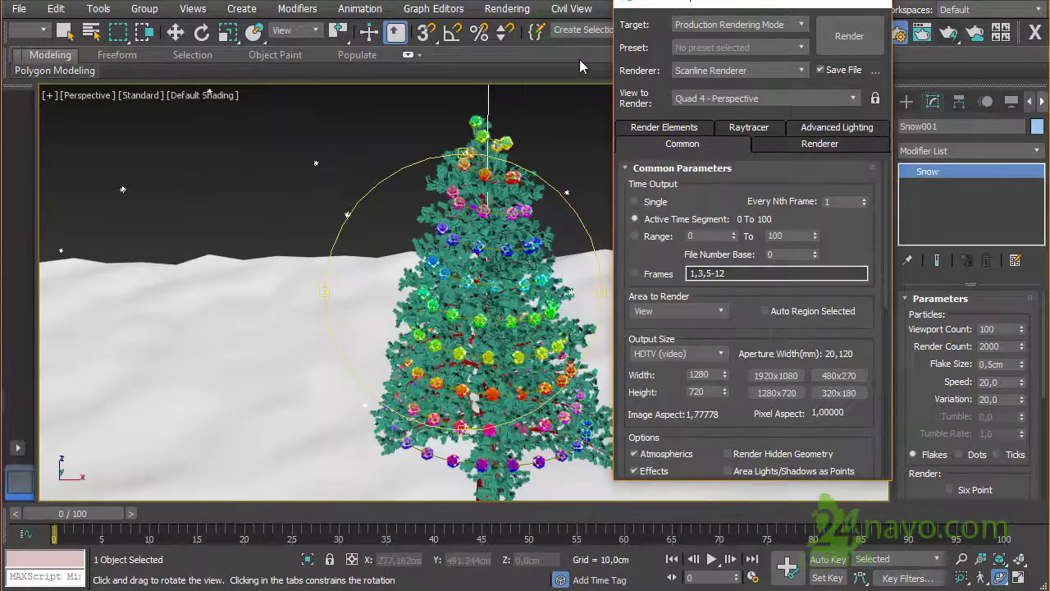
Step: Isolate the tree-top star and make its instance unique
click(875, 6)
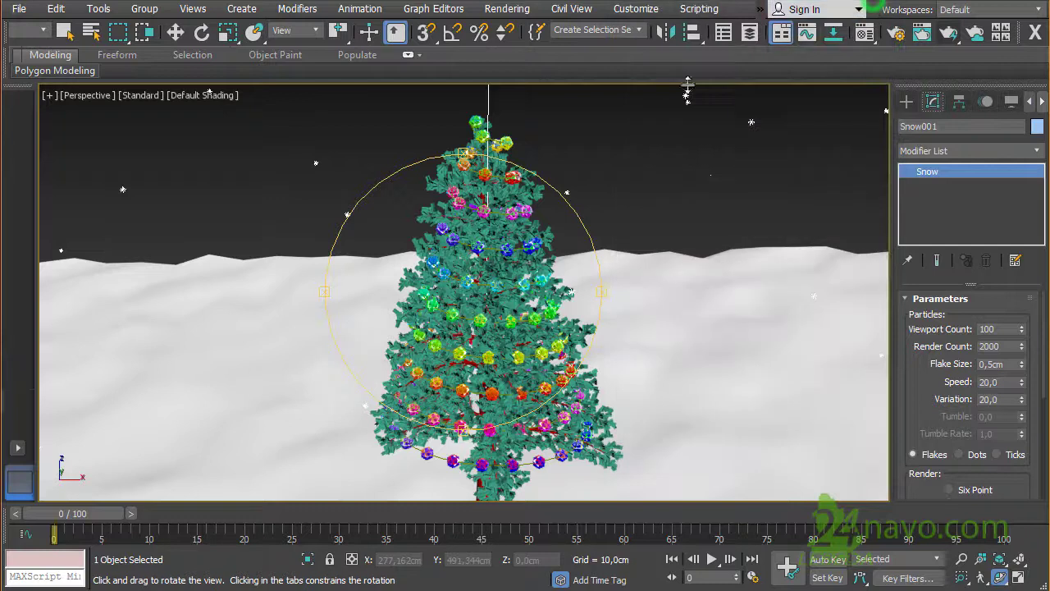
click(590, 136)
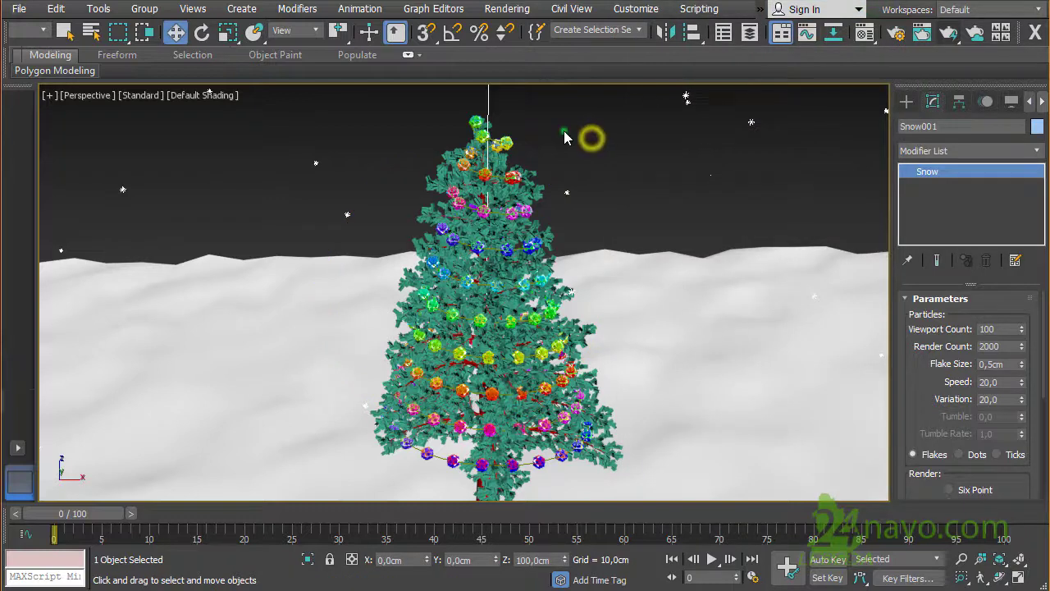
click(480, 123)
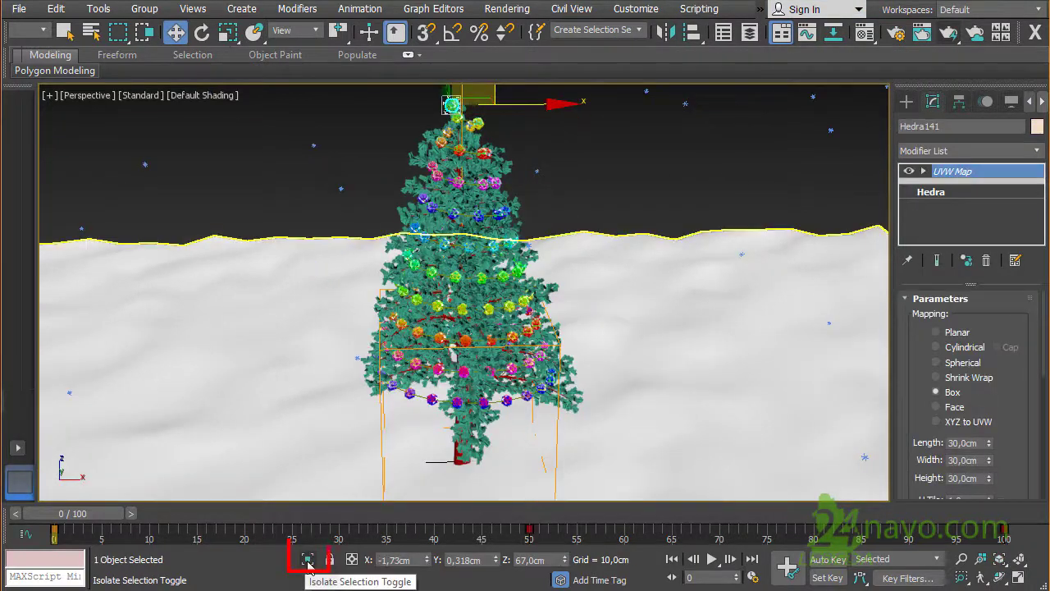
click(314, 565)
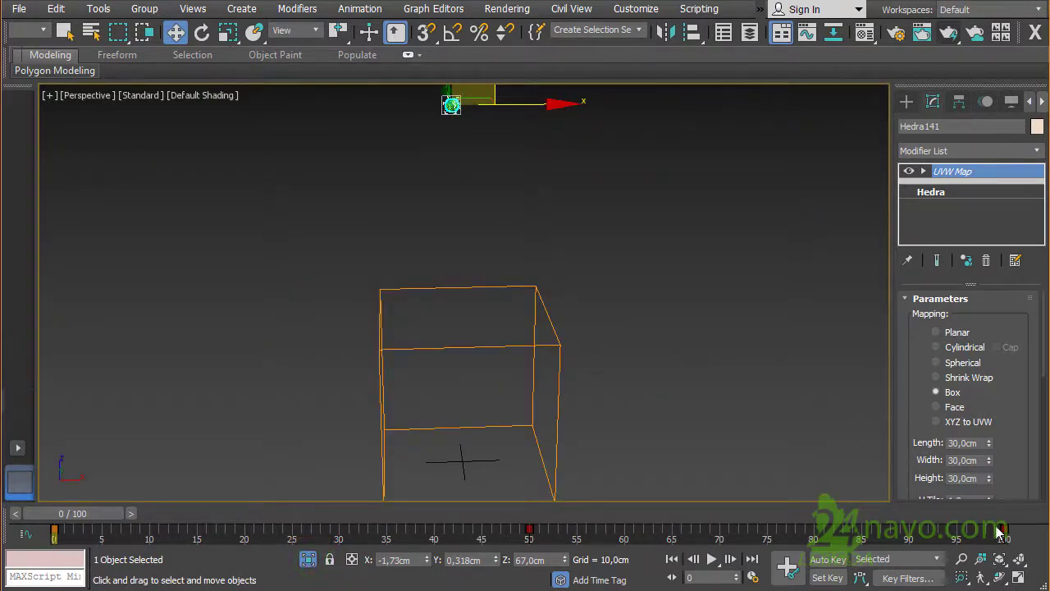
click(999, 566)
key(q)
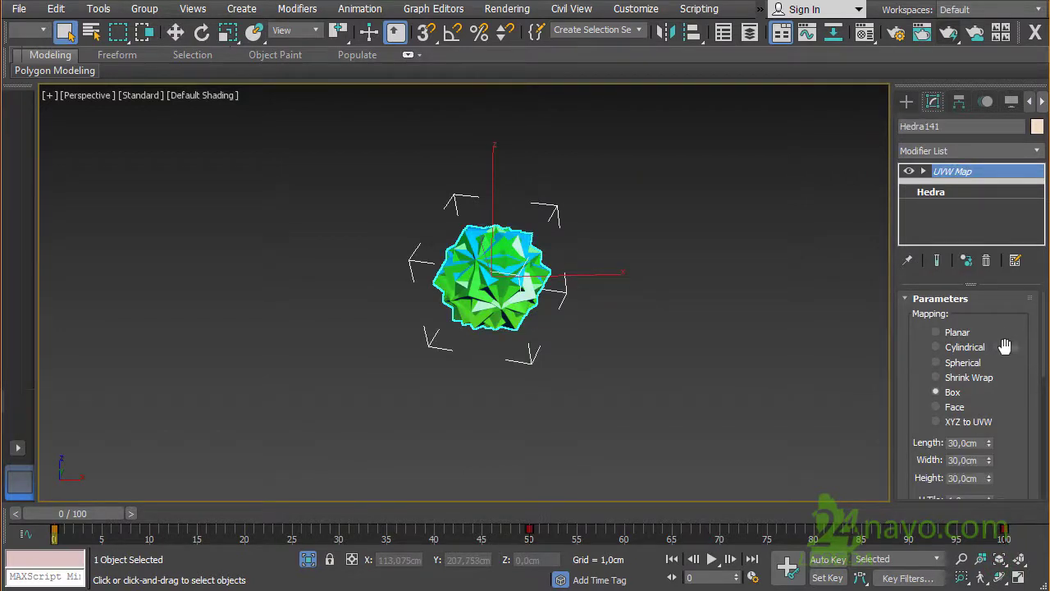
click(966, 261)
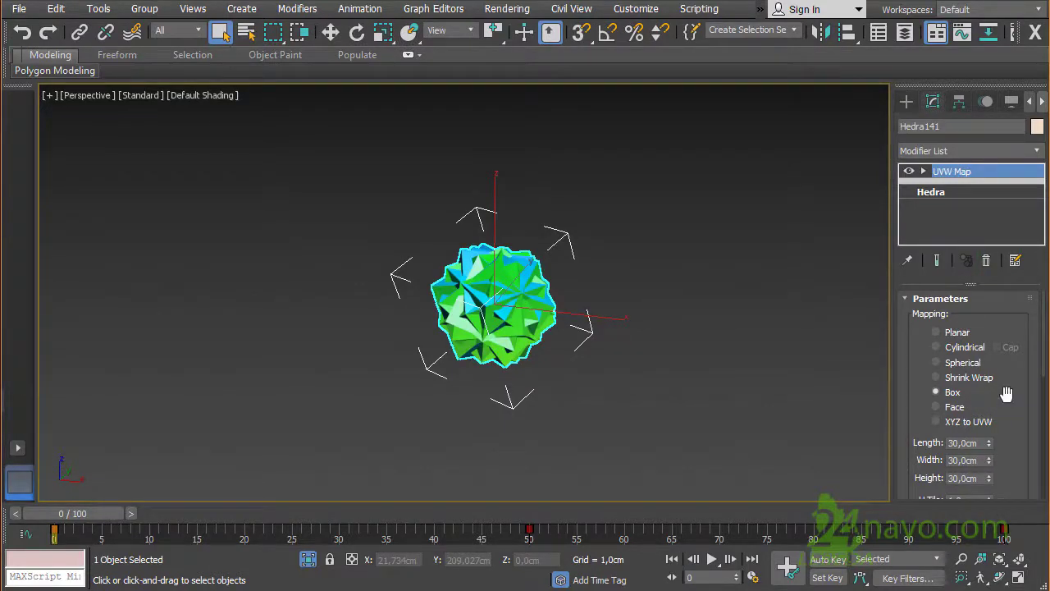
Step: Give the star's Hedra Q axis scaling 400 and radius 1,5cm
click(967, 189)
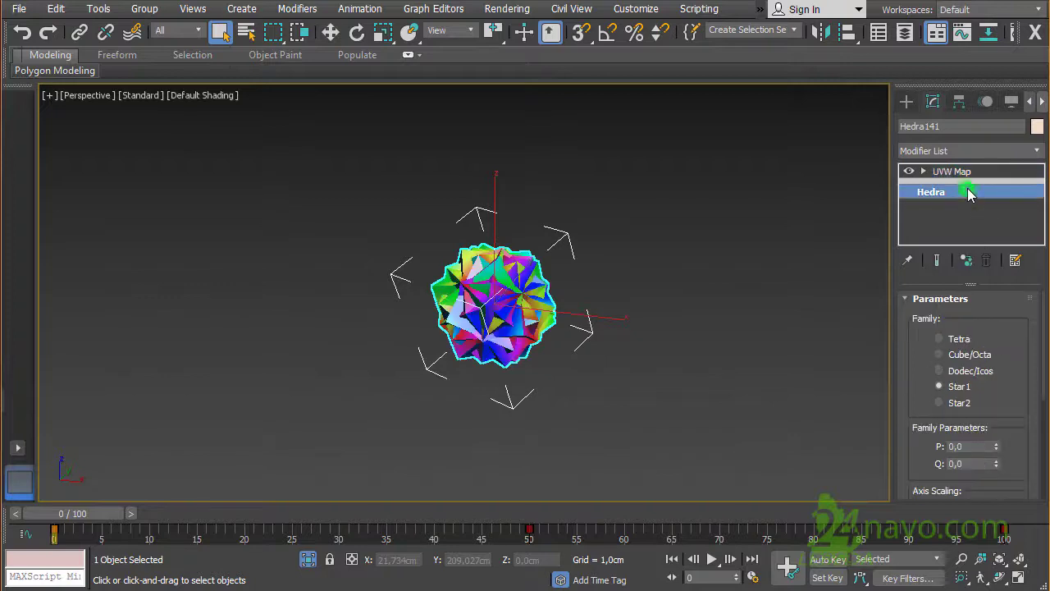
click(967, 261)
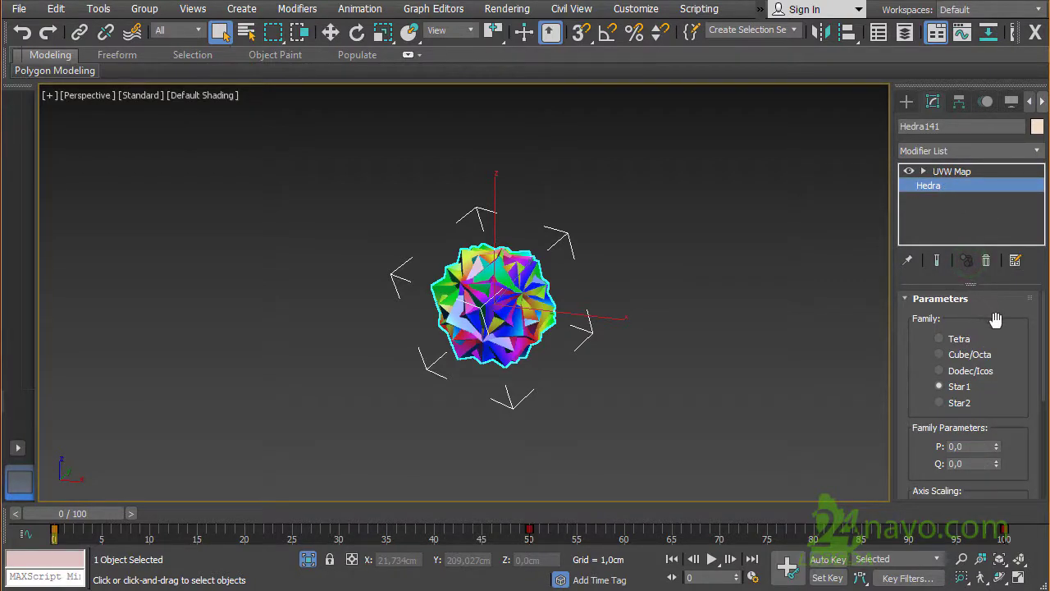
drag(996, 328, 997, 174)
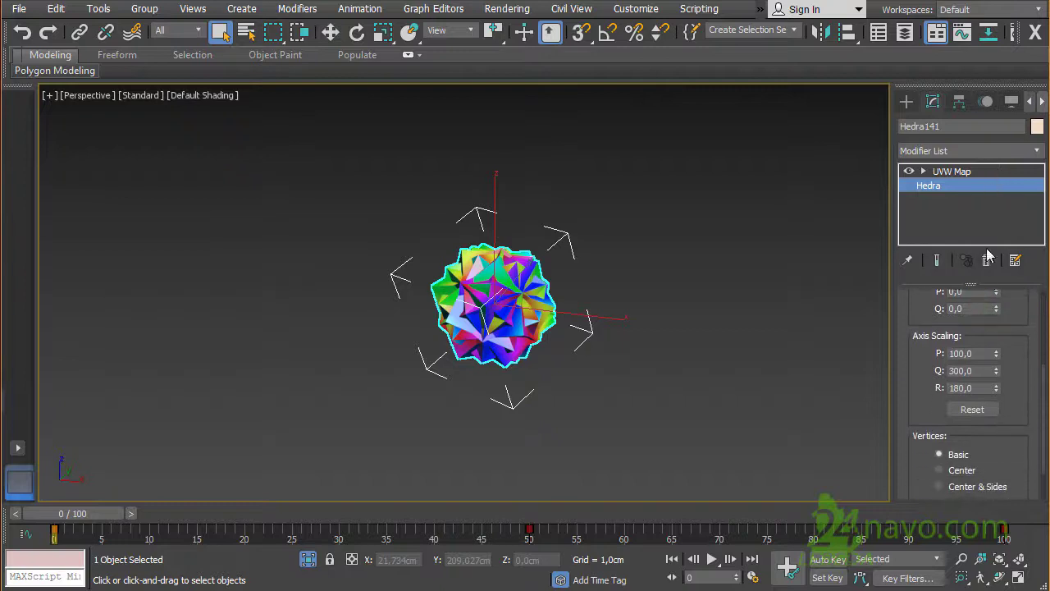
double_click(978, 370)
text(400)
double_click(984, 388)
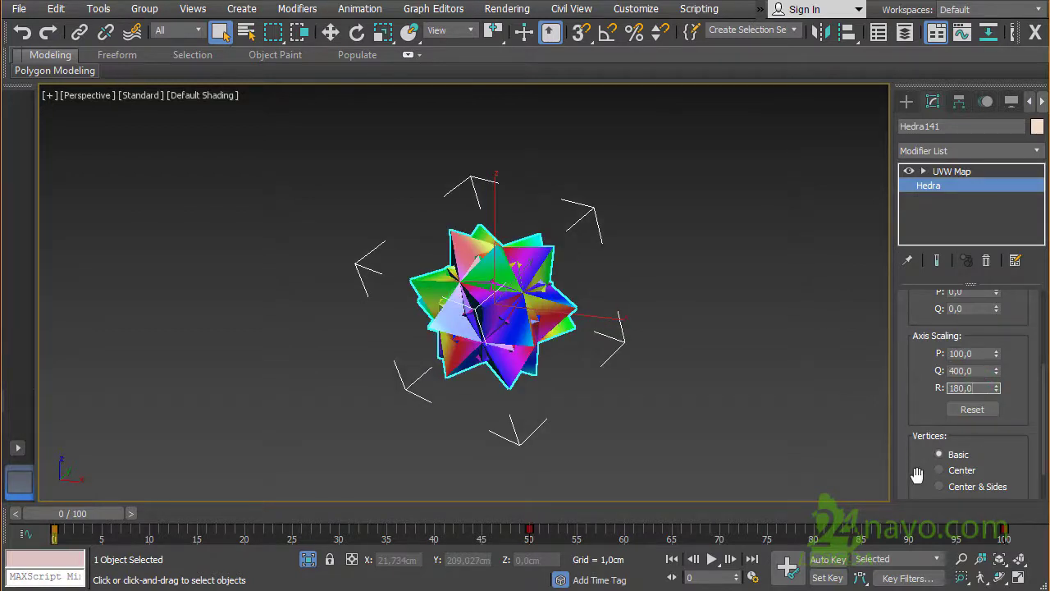
scroll(916, 475, down, 3)
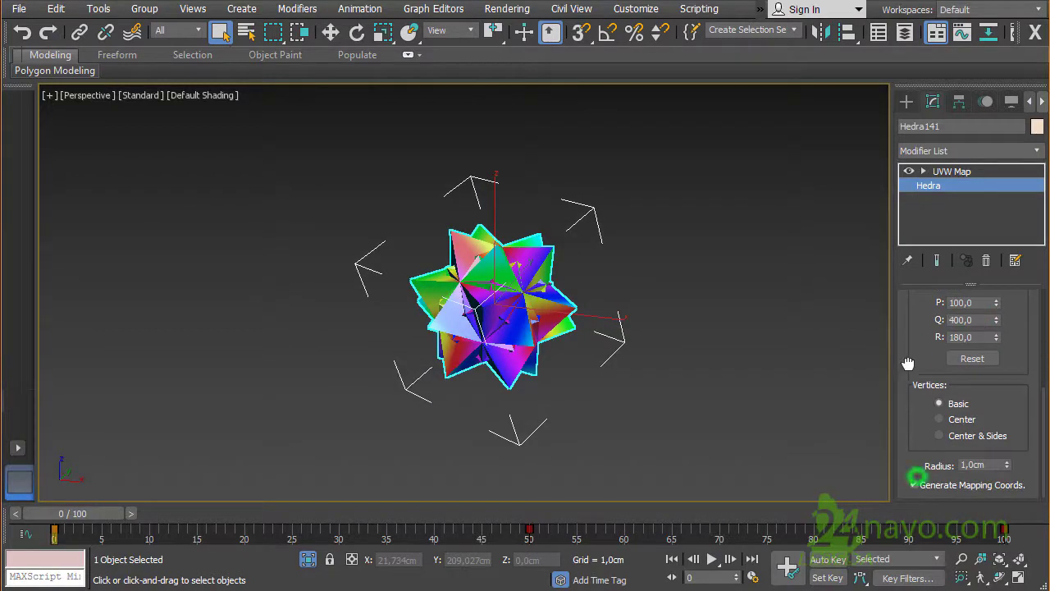
click(1007, 463)
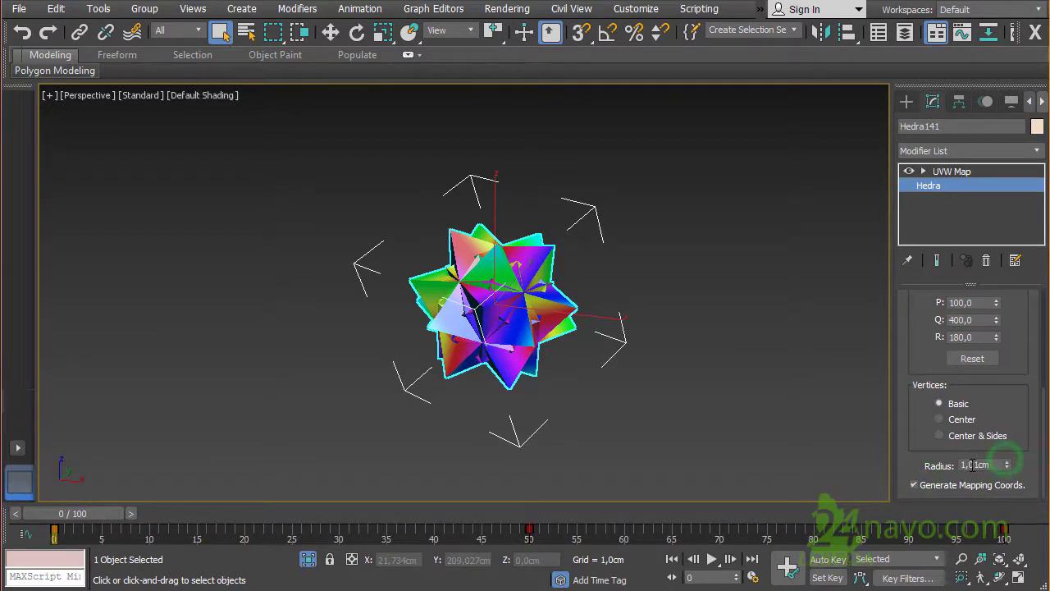
double_click(977, 465)
text(1,5)
key(Return)
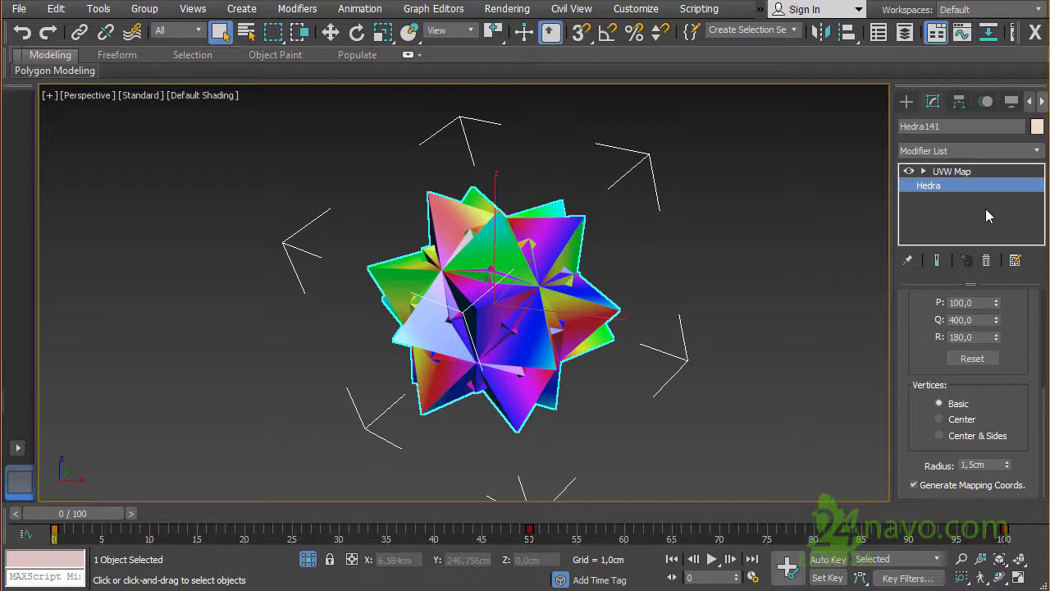
click(983, 173)
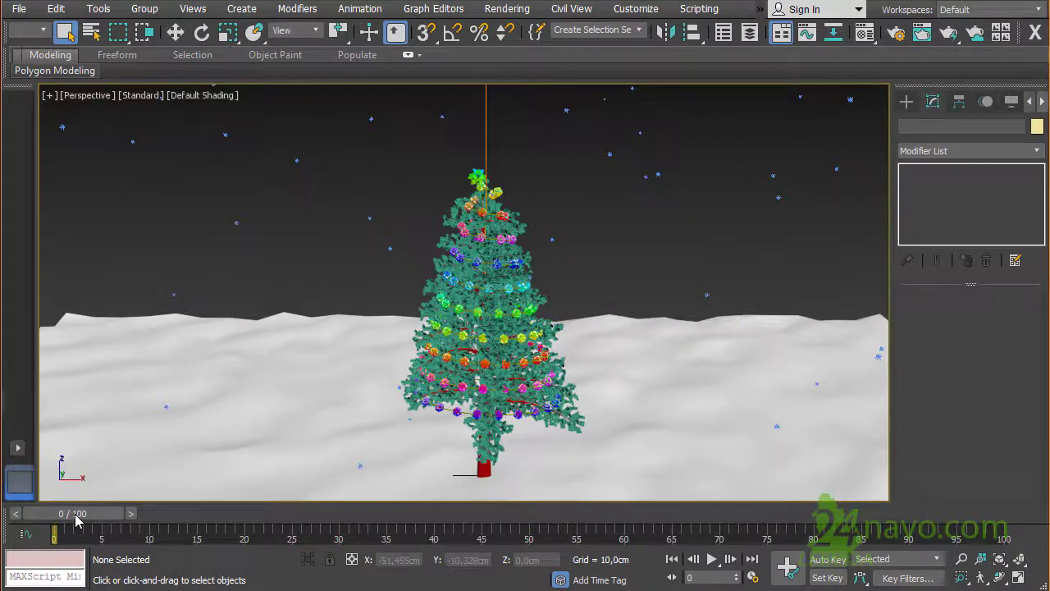
Step: Preview frame 28, then render the 0–100 frame animation at 1280x720 to Christmas_tree31.avi
mouse_move(76, 519)
mouse_down()
mouse_move(957, 515)
mouse_move(49, 514)
mouse_up()
key(F10)
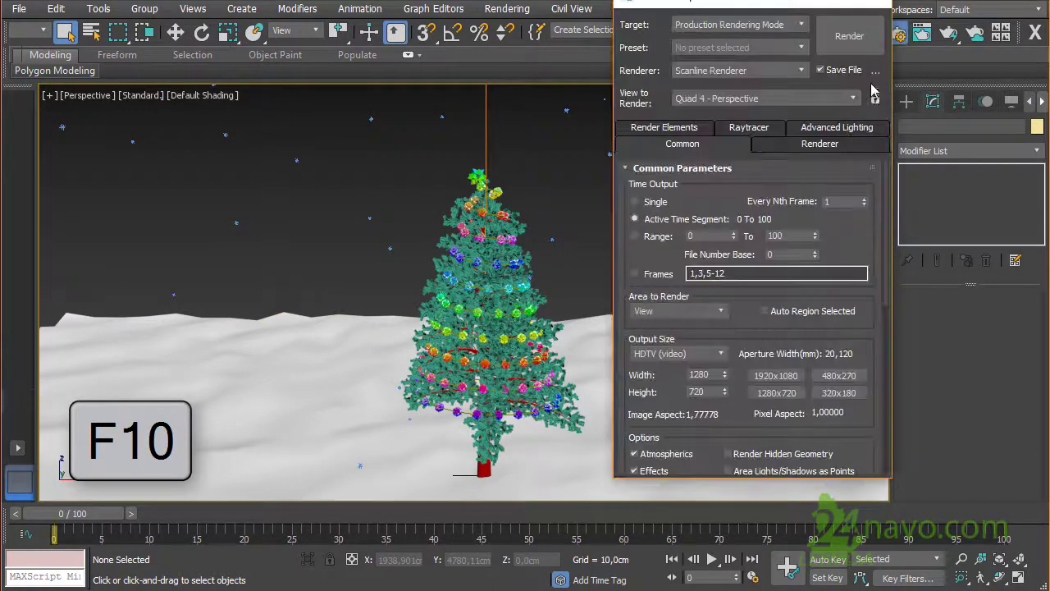
click(854, 36)
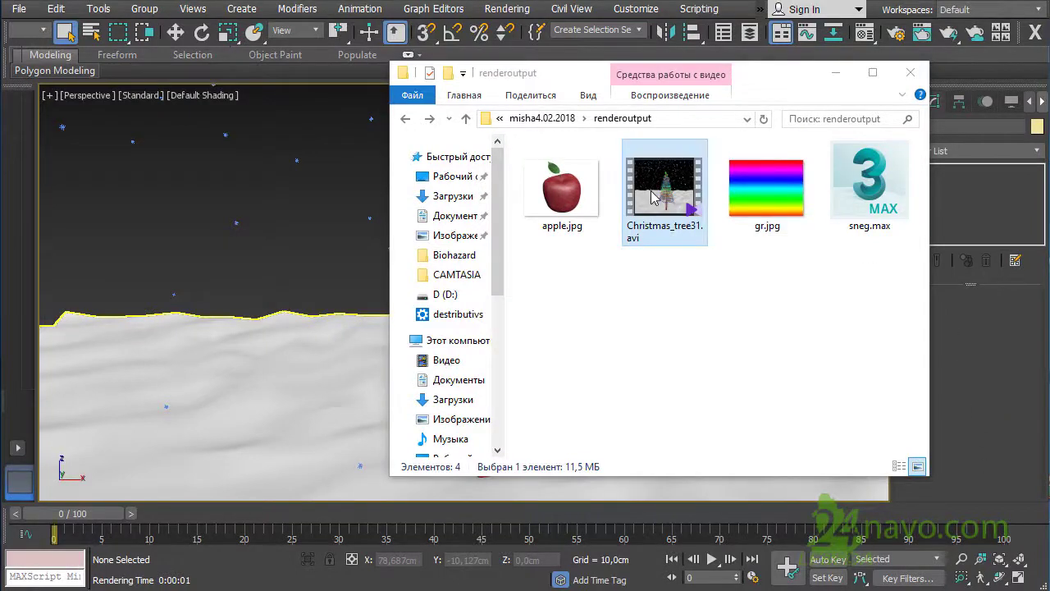
Step: Select the rendered Christmas_tree31.avi in the renderoutput folder
click(666, 205)
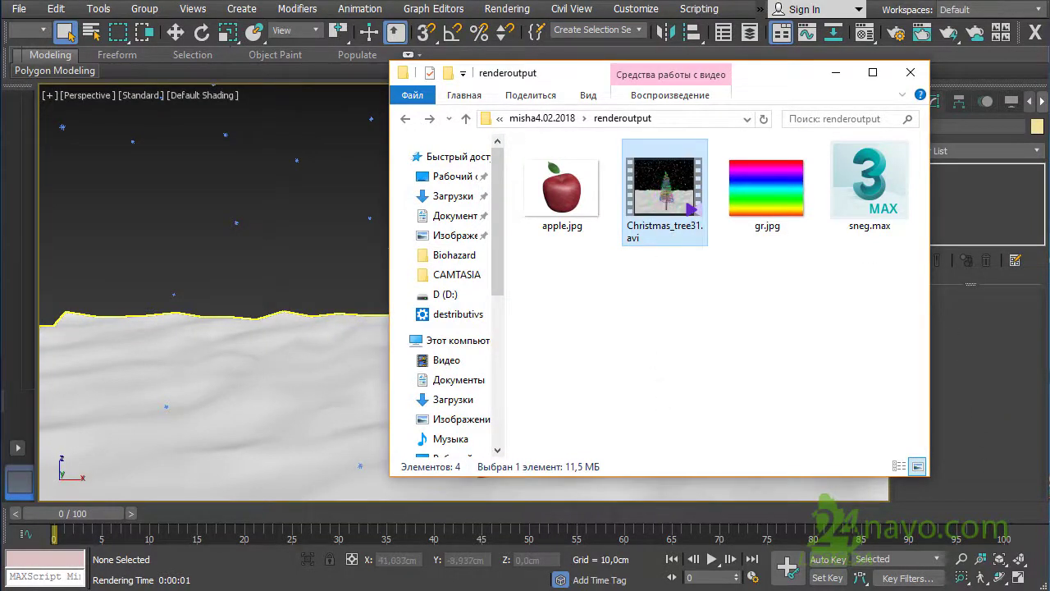